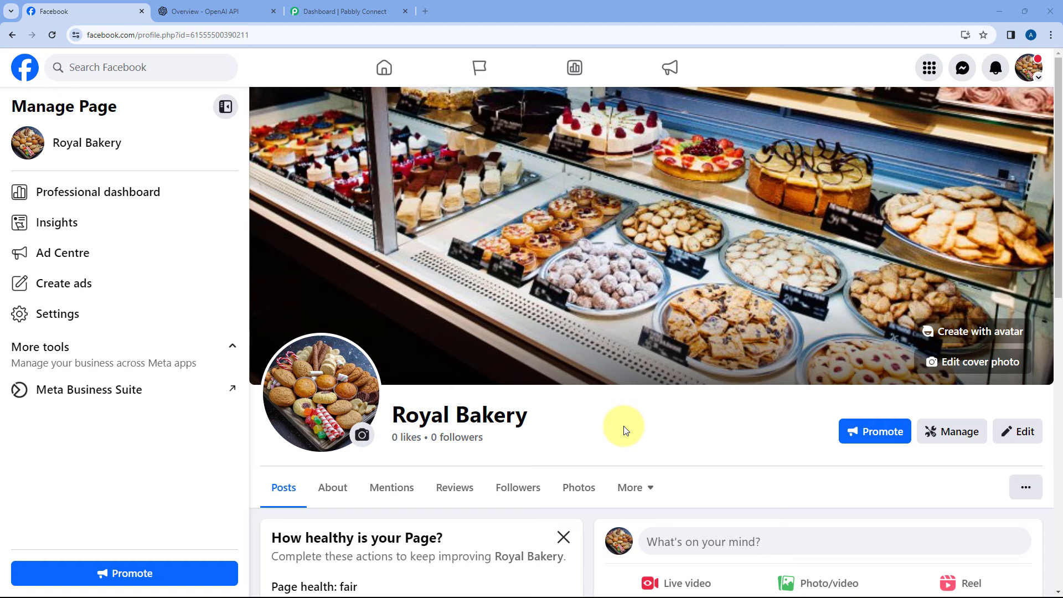
Look over the Royal Bakery Facebook page, the OpenAI developer platform overview and the Pabbly Connect dashboard
left_click(213, 11)
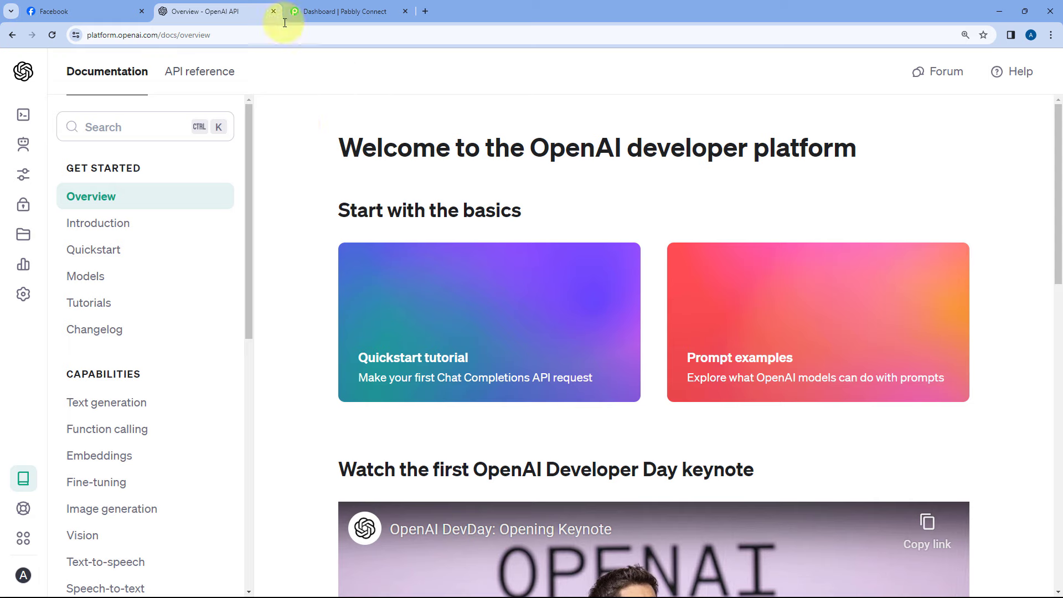
left_click(119, 8)
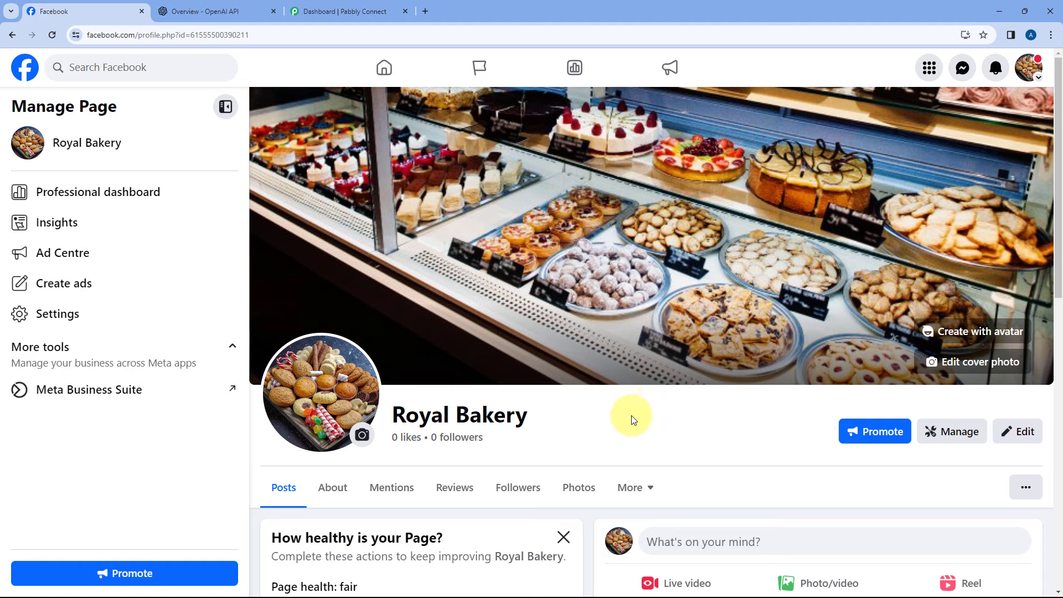
left_click(205, 11)
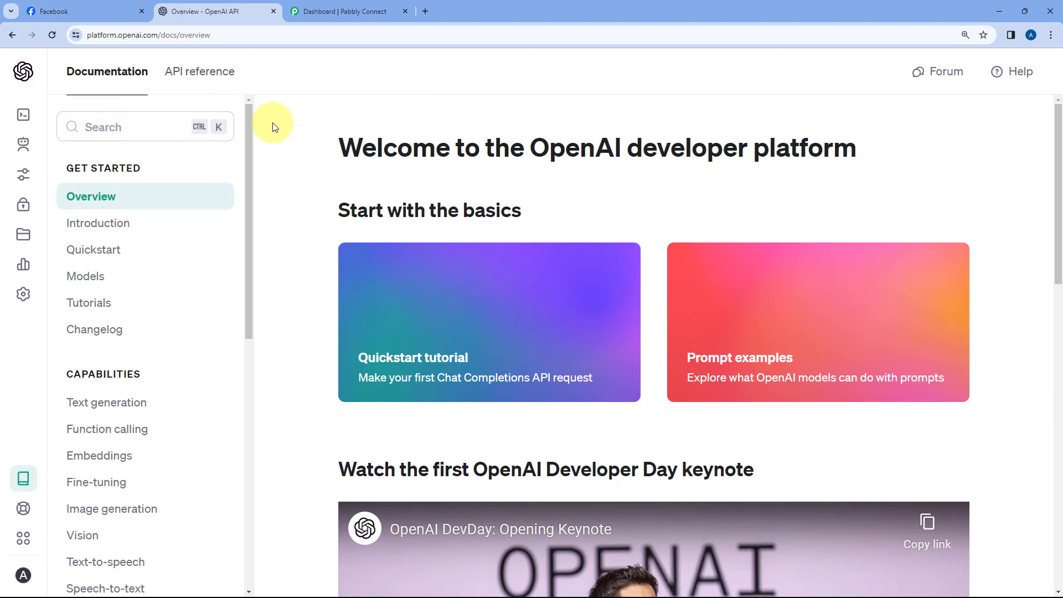
left_click(331, 10)
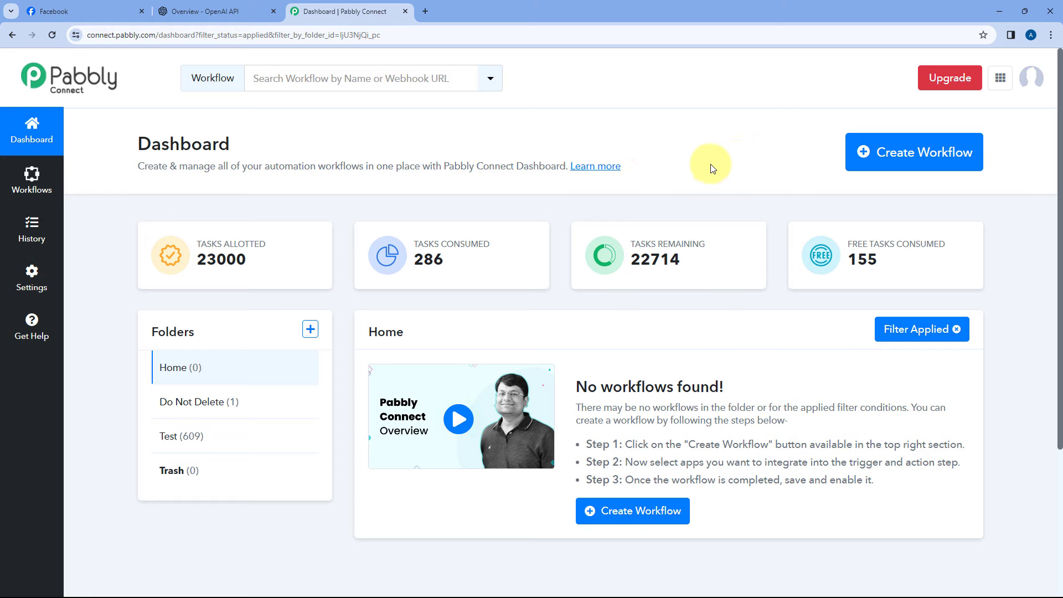
left_click(128, 11)
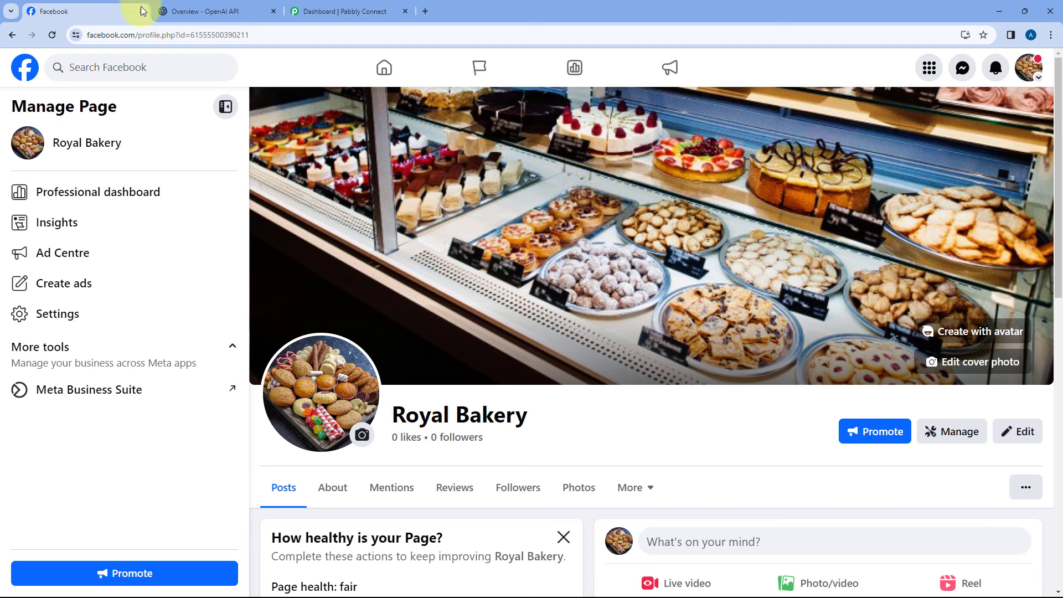
left_click(213, 12)
left_click(341, 12)
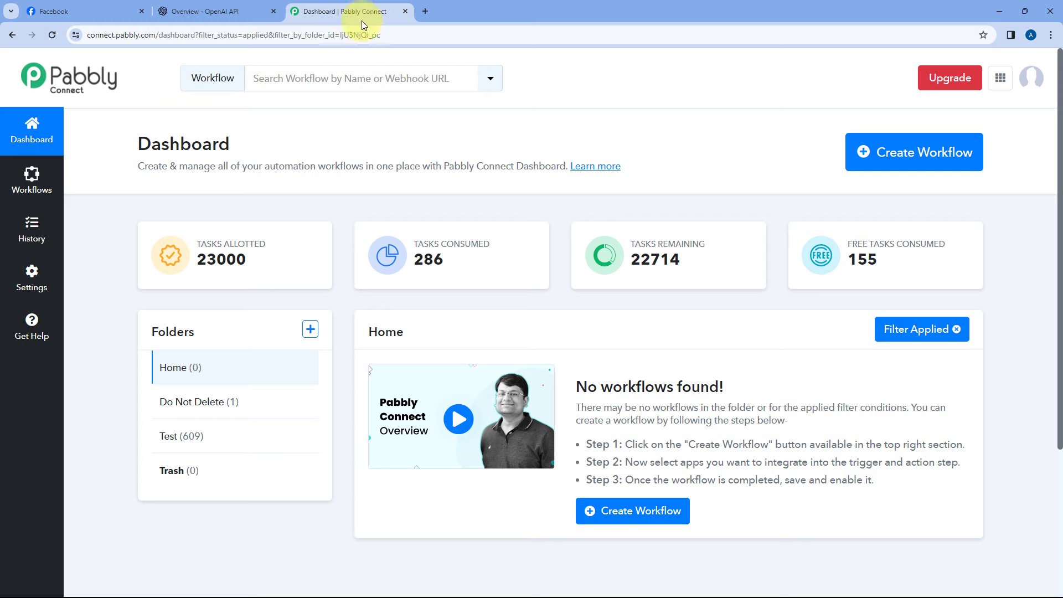
Create a workflow named "Facebook Messenger to OpenAI" in the Home folder
left_click(900, 152)
left_click(469, 286)
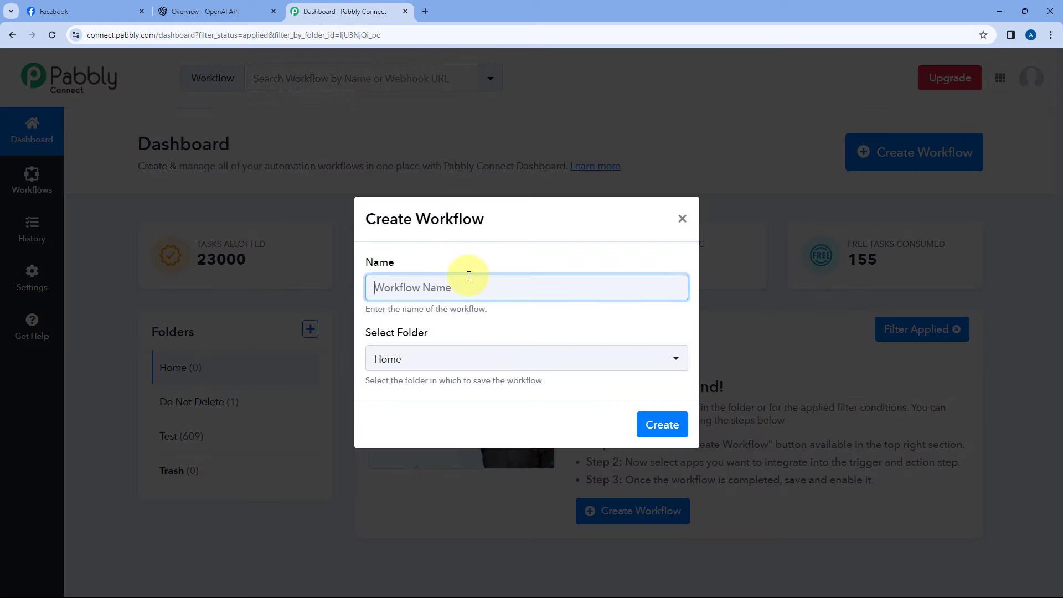
type("Facebook Messenger to OpenAI")
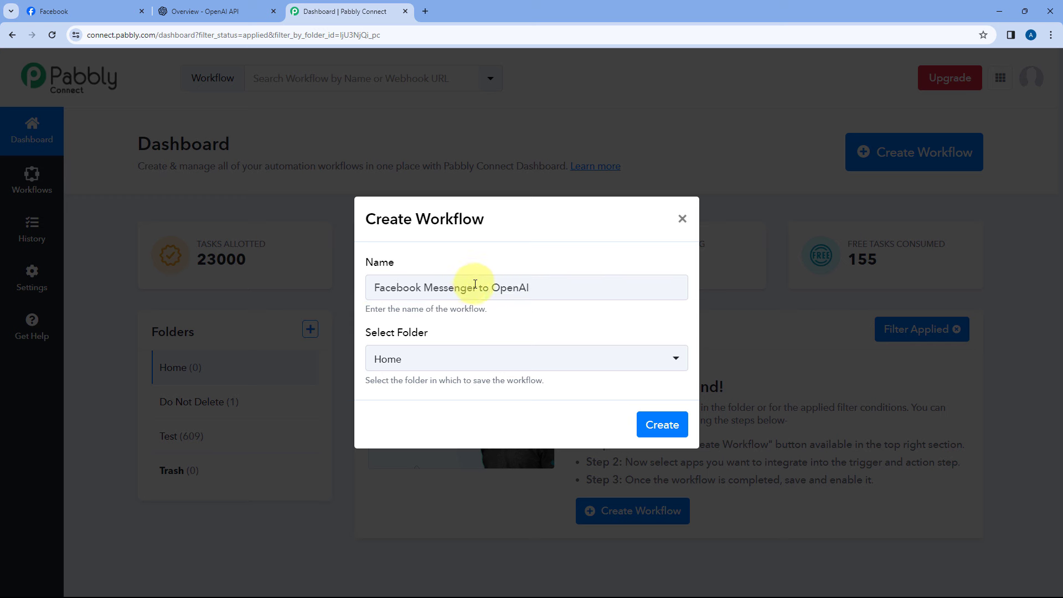
left_click(451, 357)
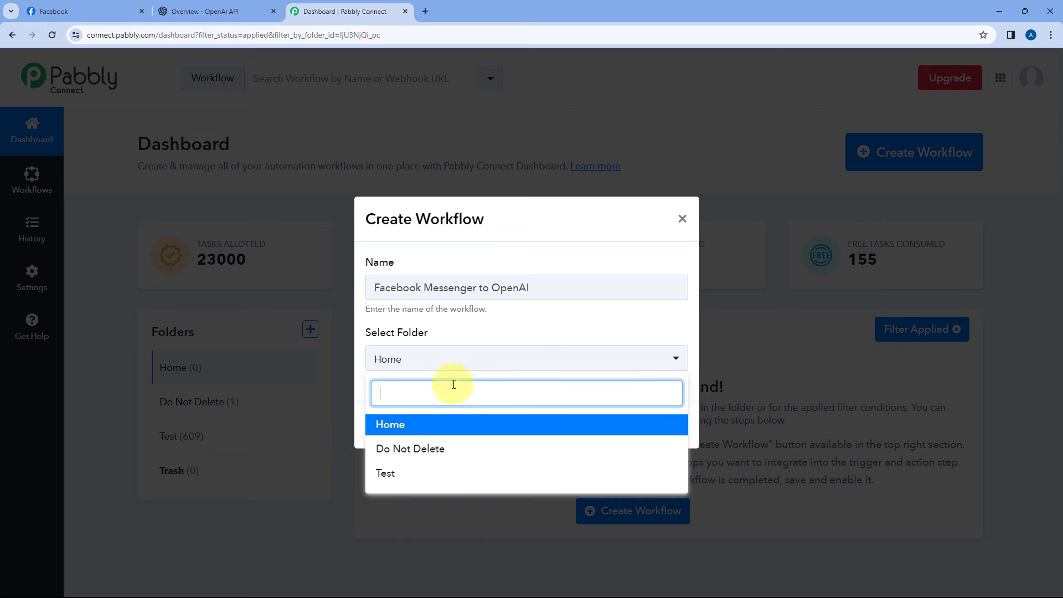
left_click(406, 425)
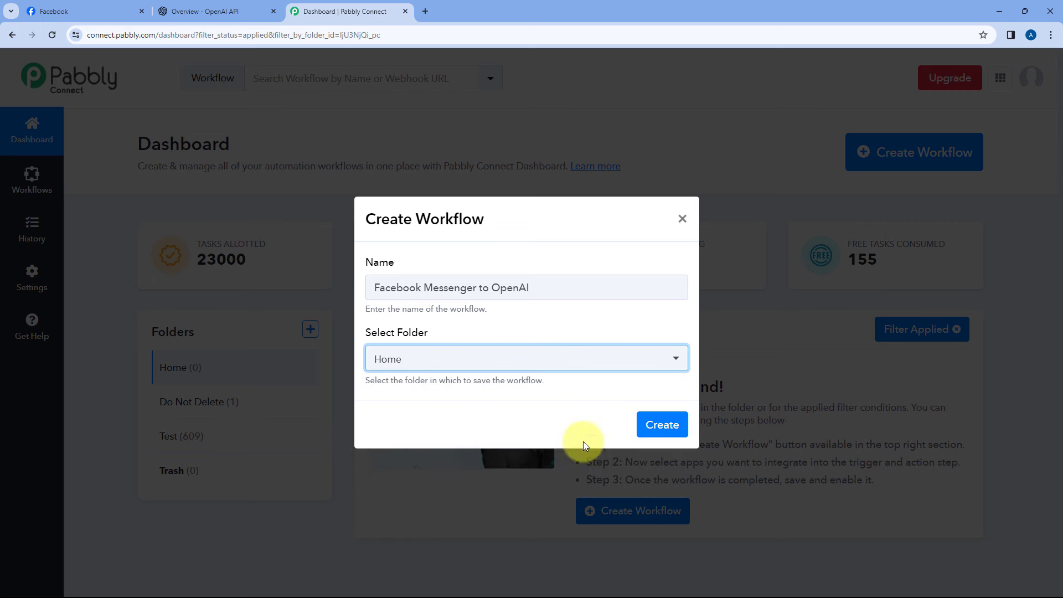
left_click(661, 425)
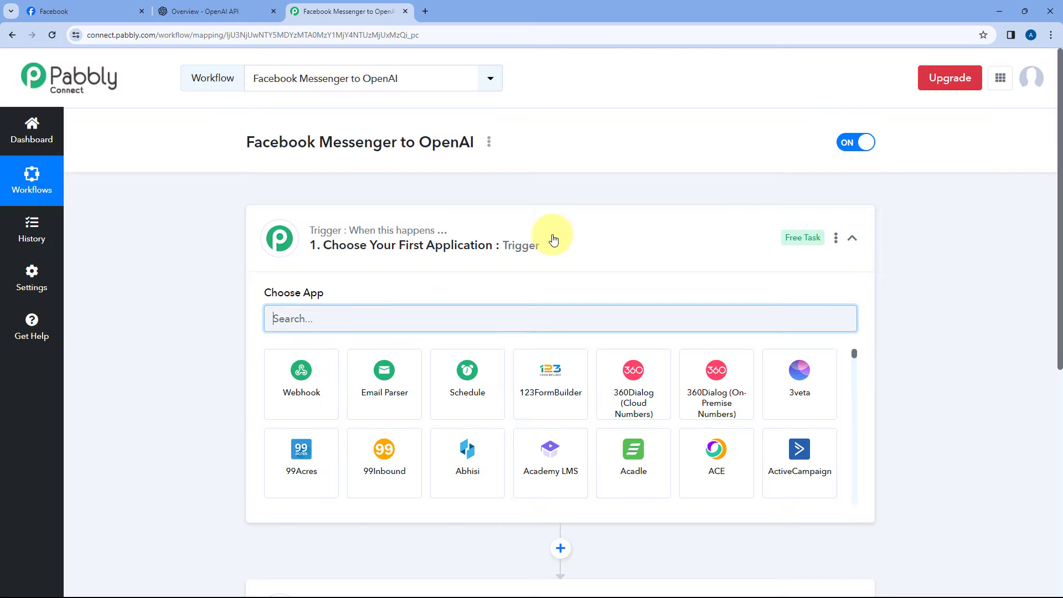
Examine the new workflow's trigger and action steps and the trigger's app choices
left_click(551, 238)
scroll(233, 258, "down", 1)
scroll(232, 258, "down", 1)
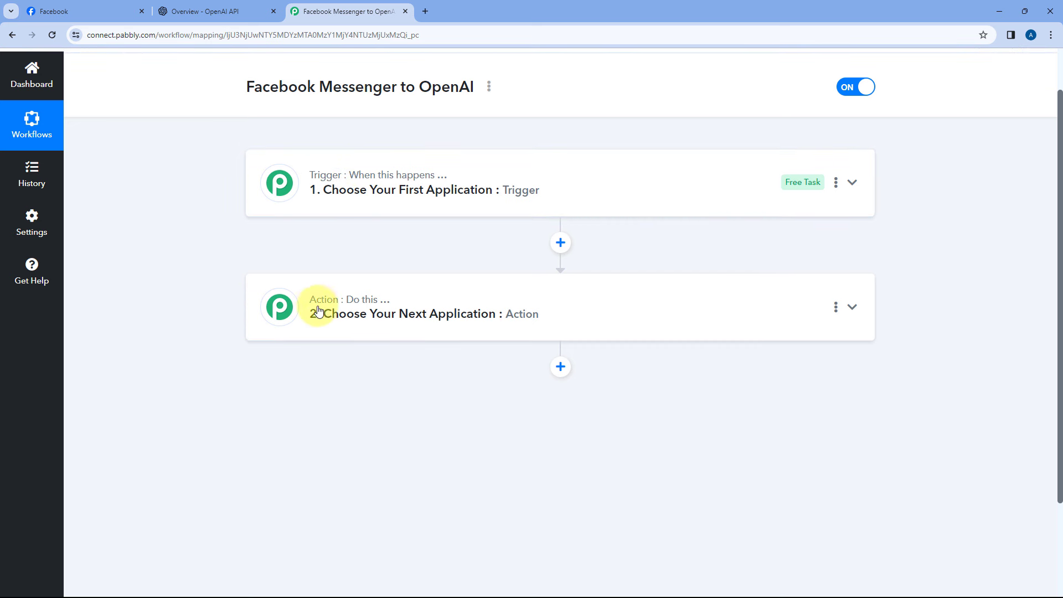
mouse_move(325, 186)
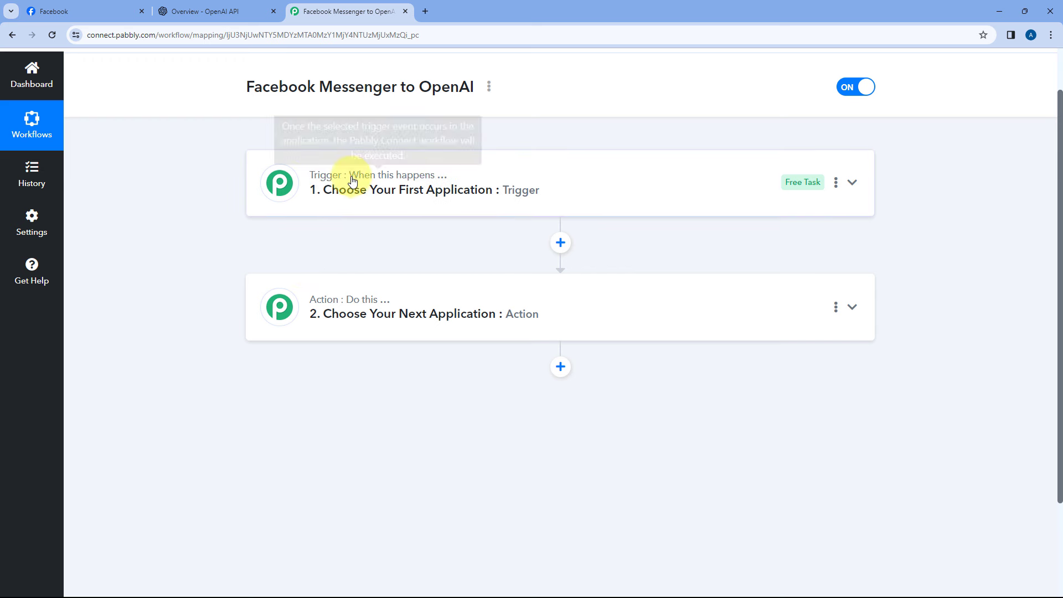
mouse_move(383, 311)
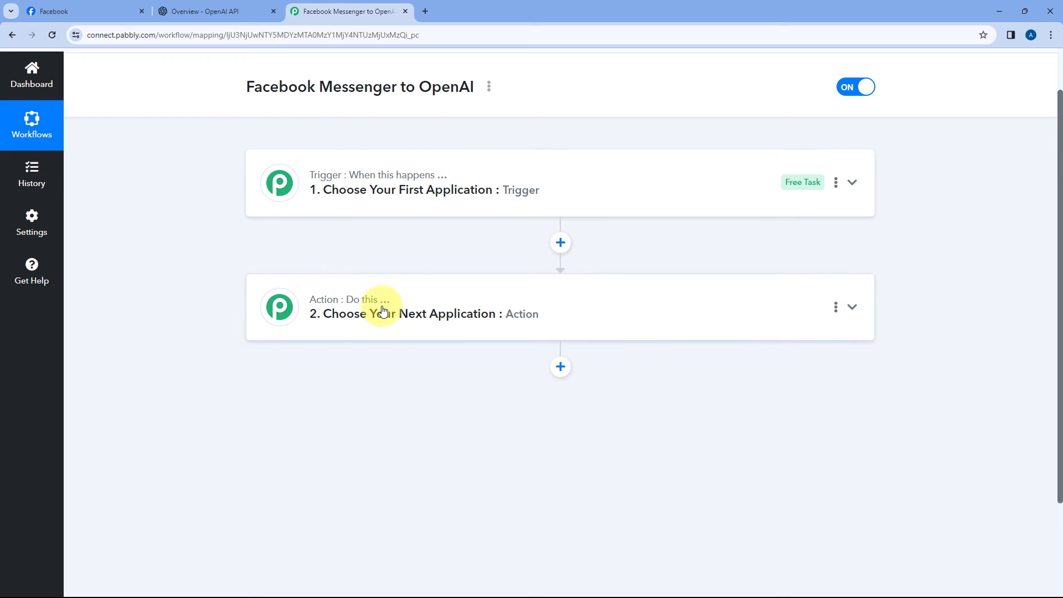
left_click(541, 199)
scroll(220, 236, "up", 2)
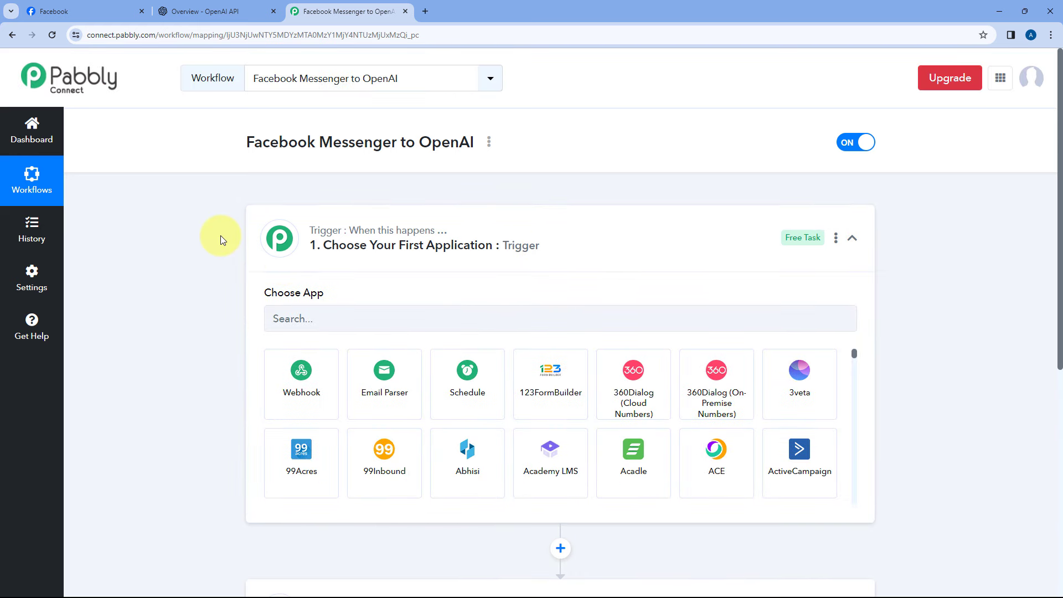
scroll(221, 236, "down", 2)
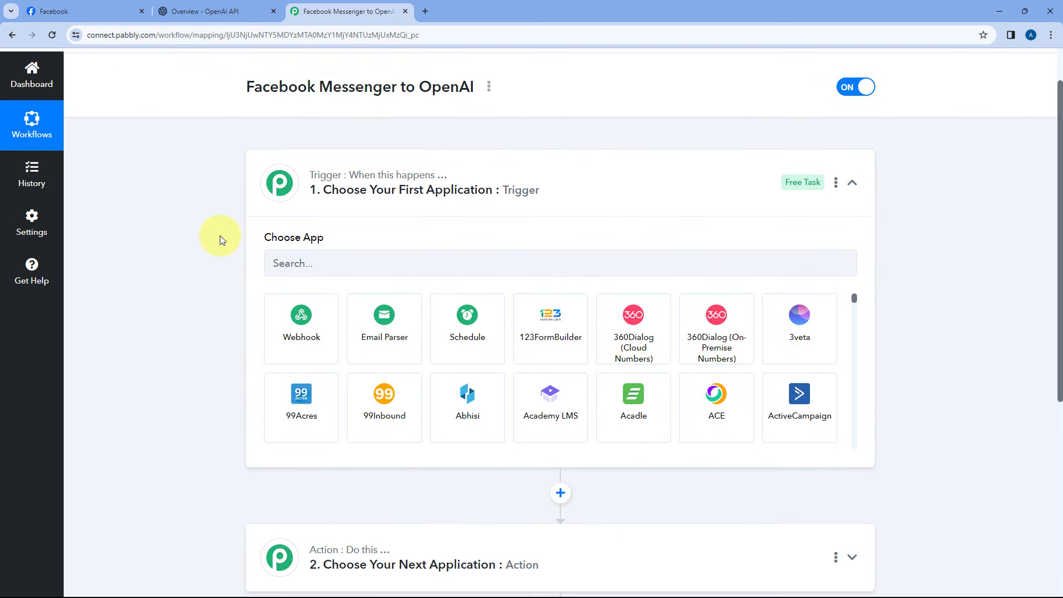
left_click(129, 11)
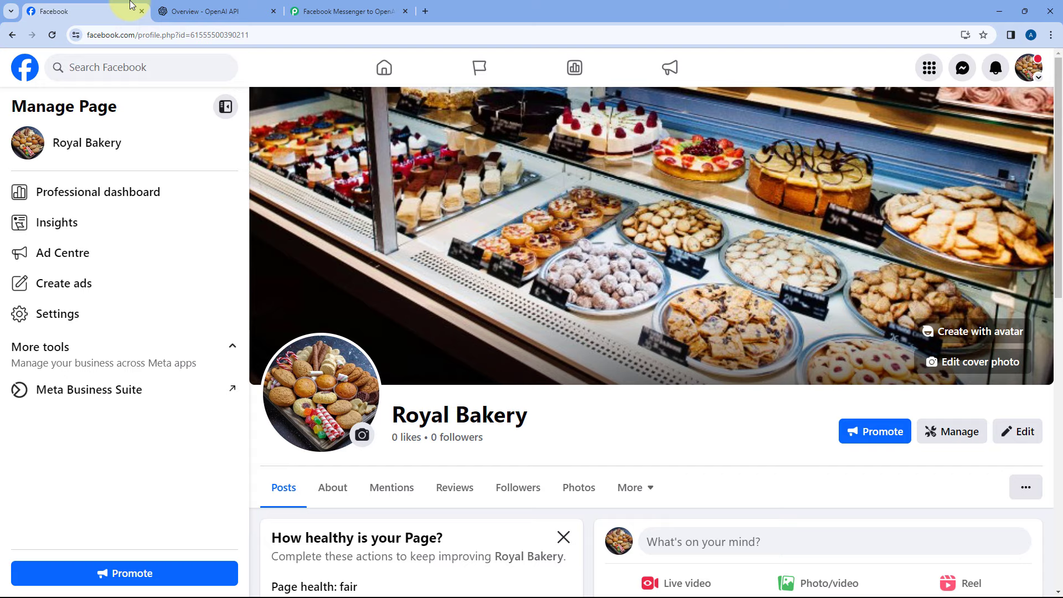
left_click(320, 11)
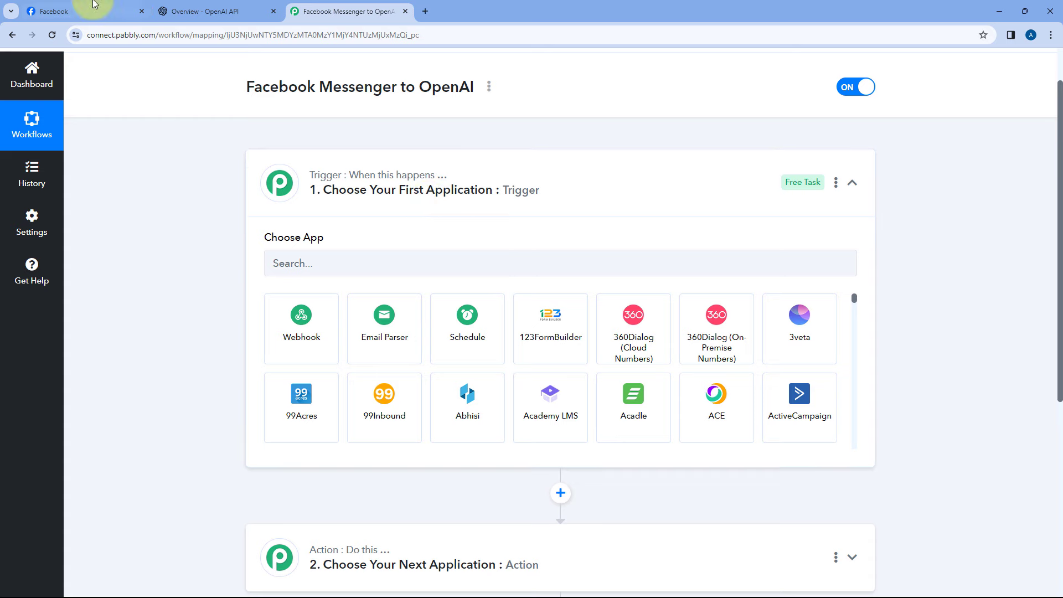
left_click(116, 17)
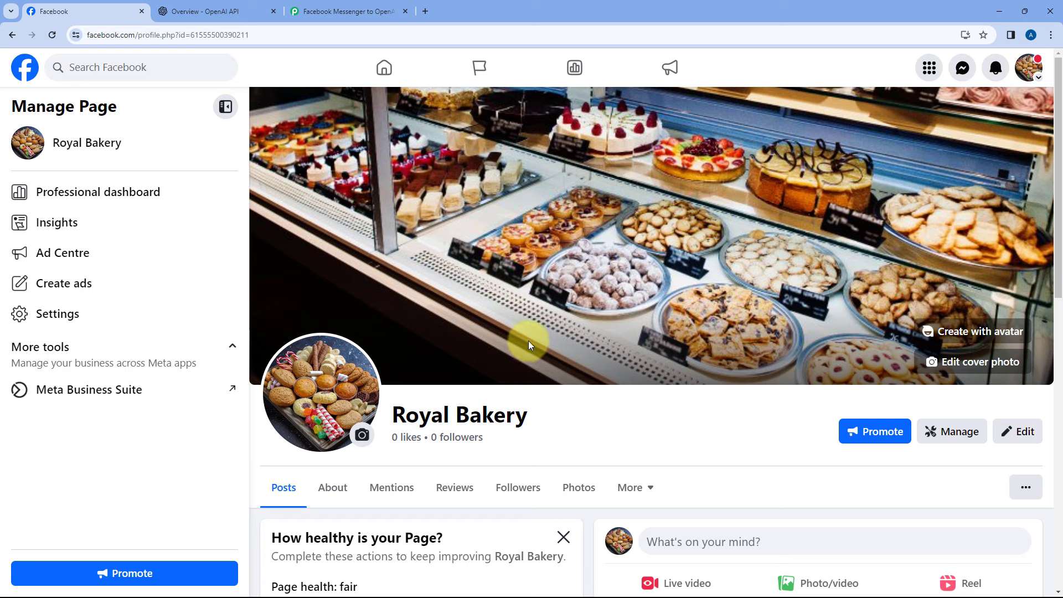
left_click(350, 7)
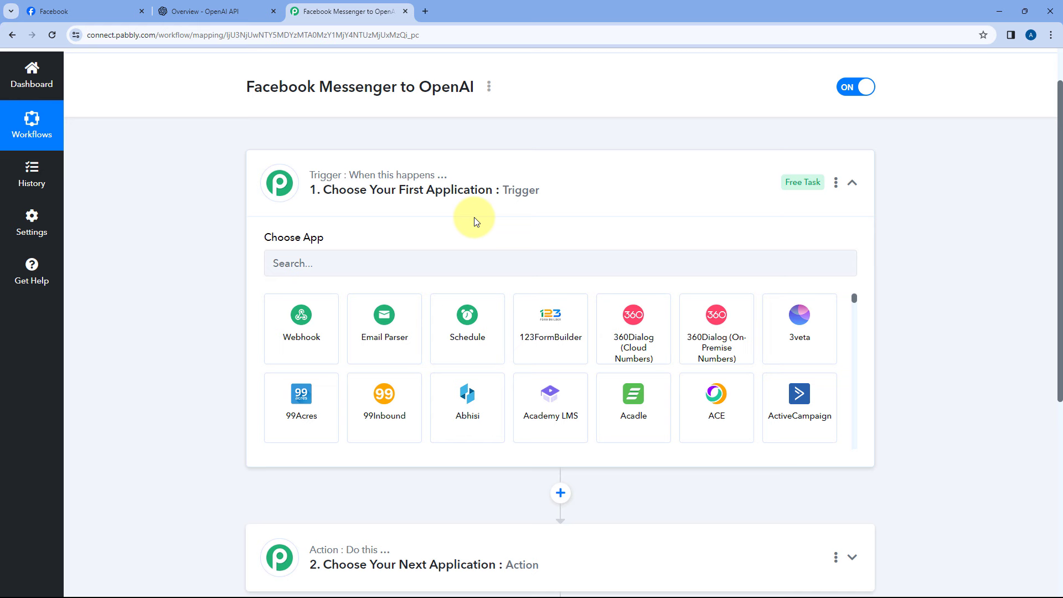
scroll(463, 221, "down", 2)
scroll(387, 238, "down", 1)
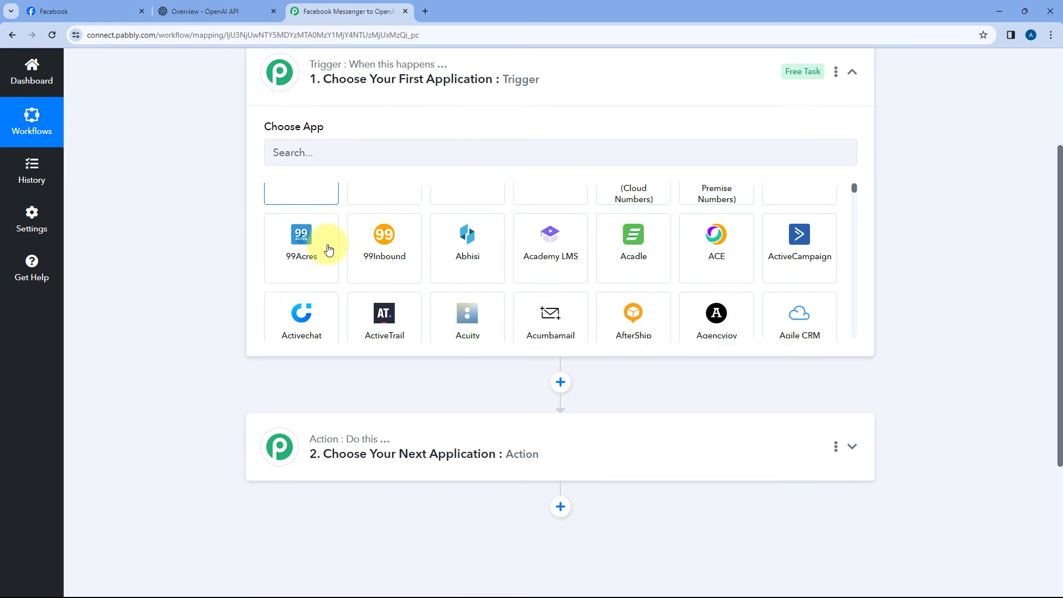
scroll(231, 291, "up", 3)
scroll(233, 276, "down", 4)
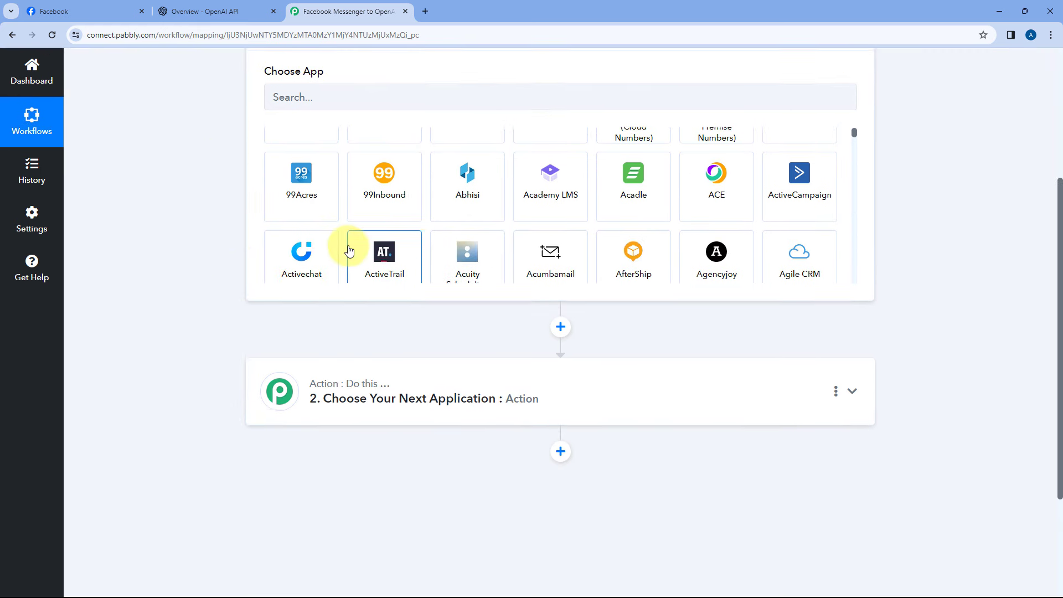
scroll(349, 247, "up", 1)
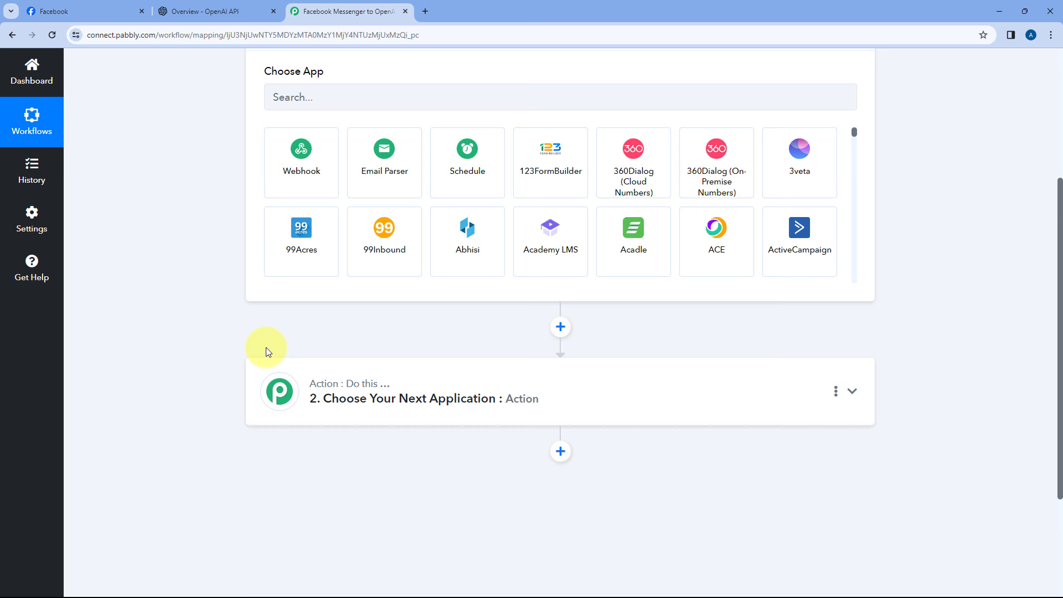
scroll(265, 347, "up", 1)
scroll(256, 309, "down", 4)
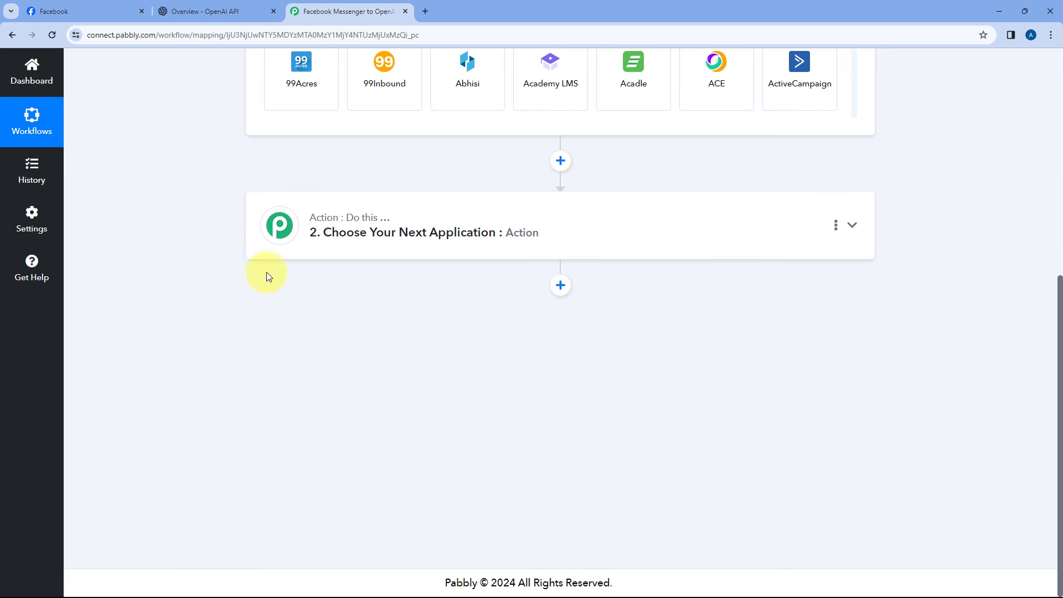
left_click(93, 6)
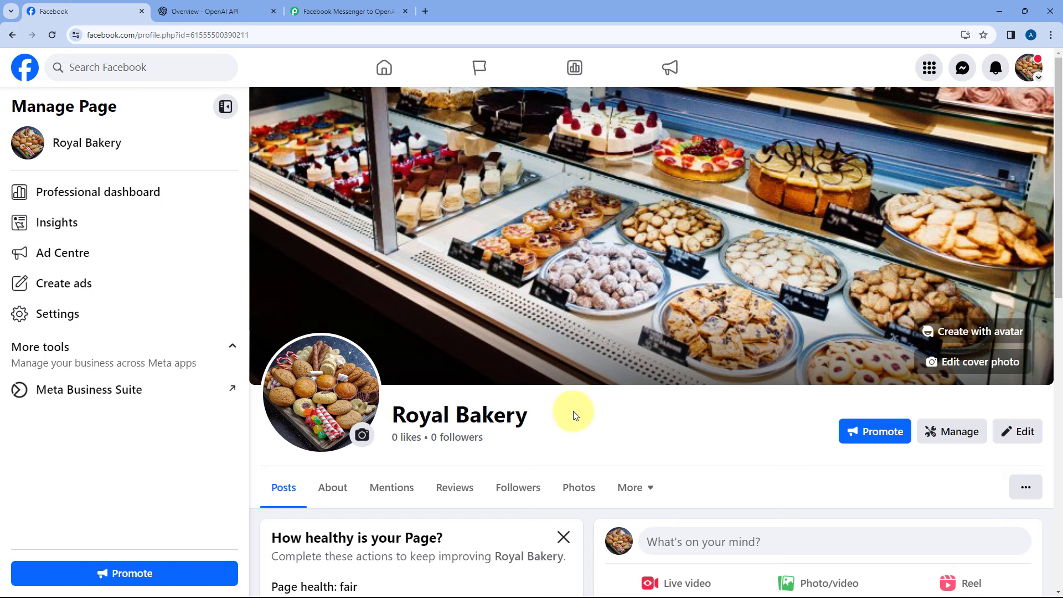
Switch to the Pabbly Connect workflow and set the trigger app to Facebook Messenger with the event New Message sent to Page
left_click(355, 11)
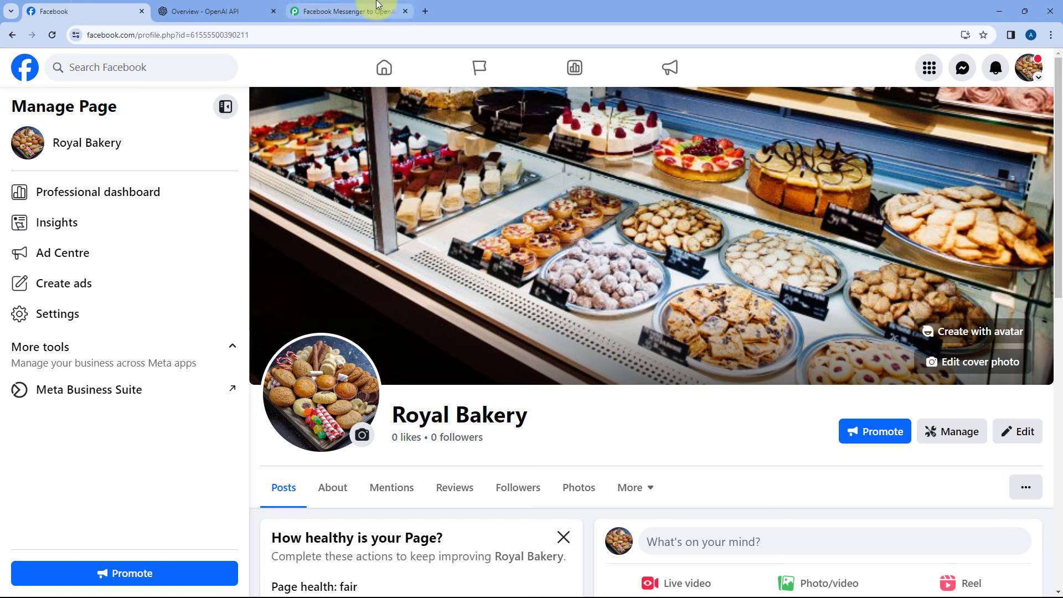
scroll(184, 293, "up", 1)
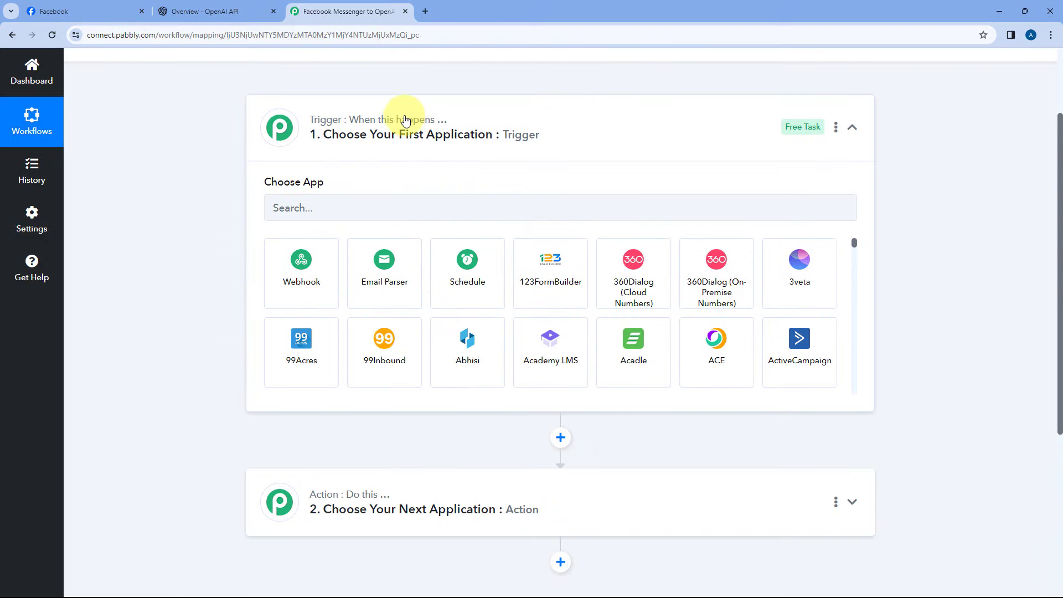
left_click(304, 206)
type("F")
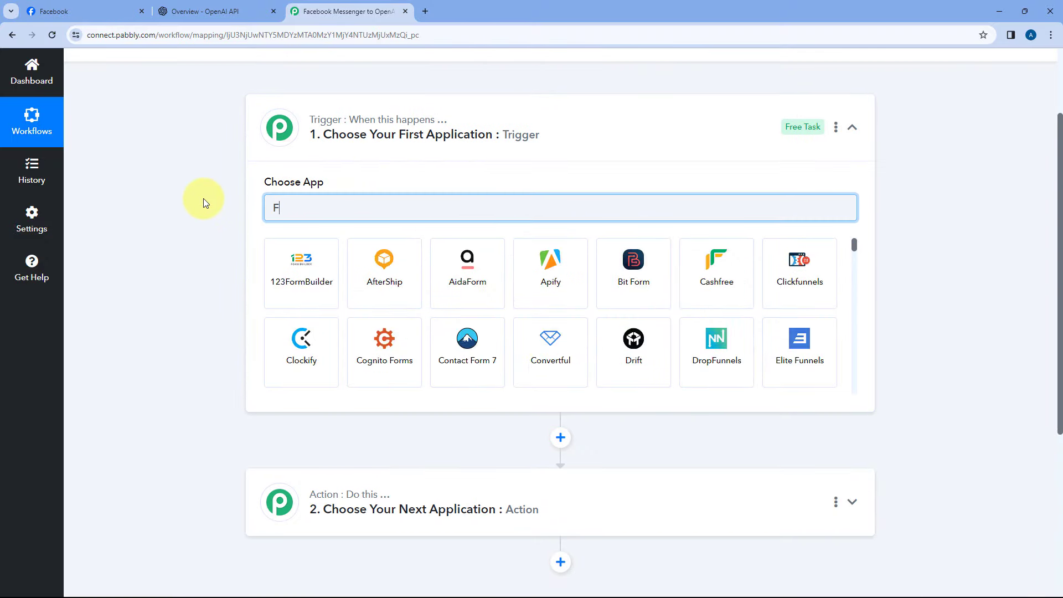
type("acebook Me")
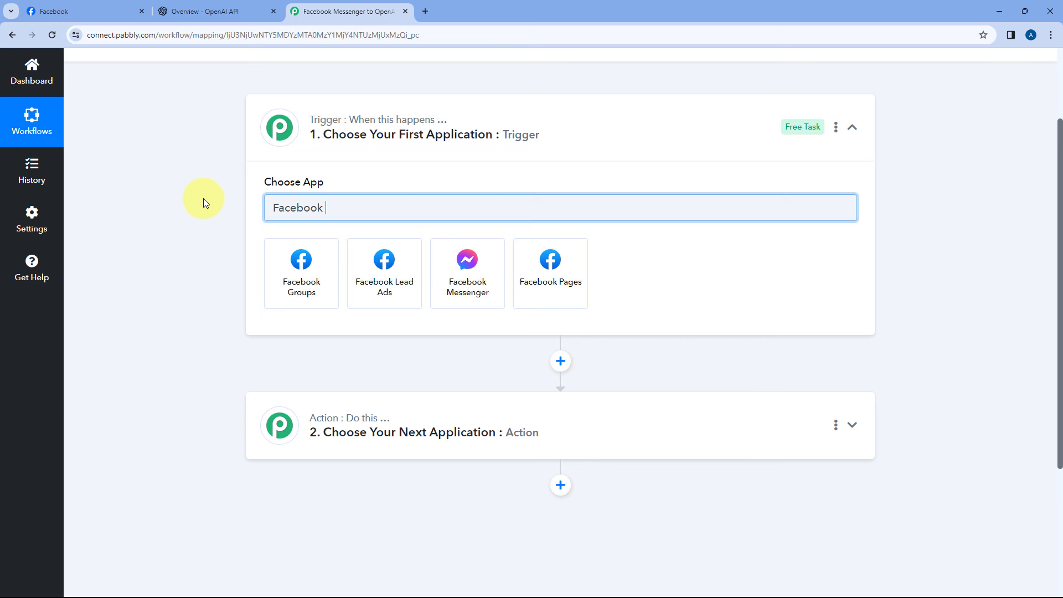
left_click(322, 292)
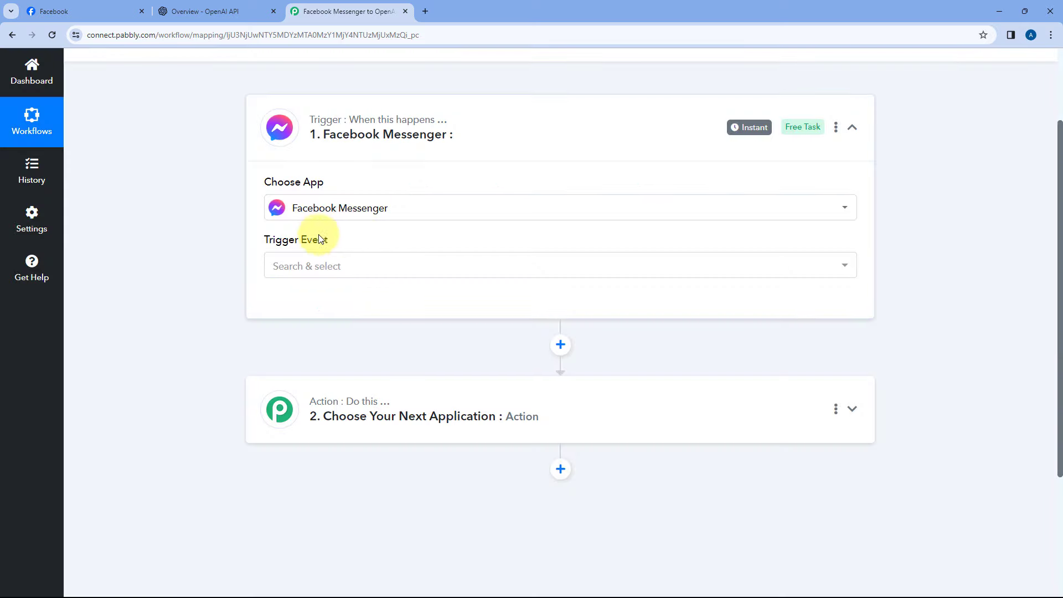
left_click(340, 268)
scroll(332, 274, "down", 1)
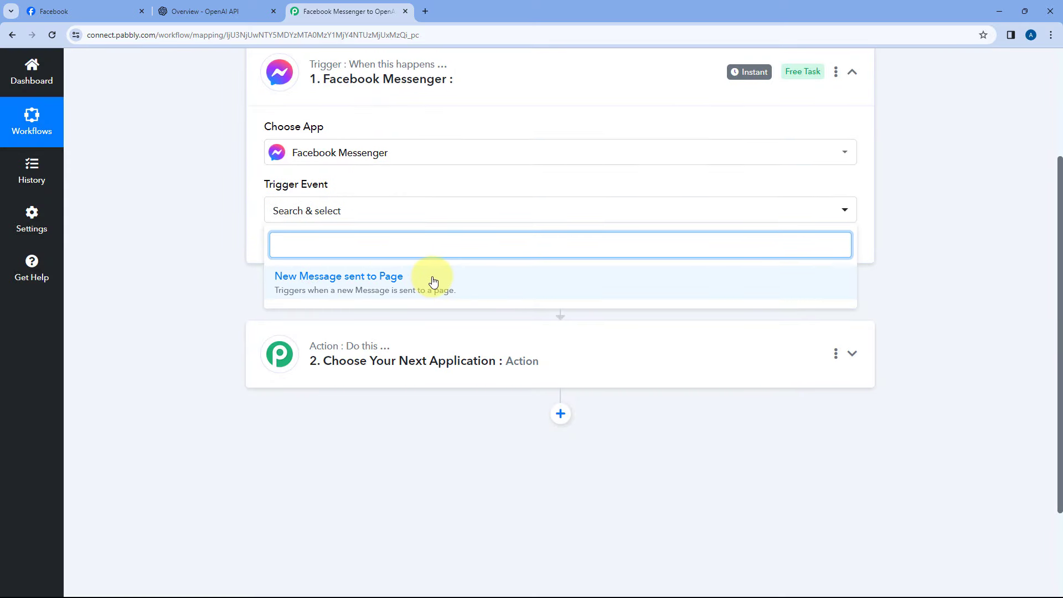
left_click(435, 279)
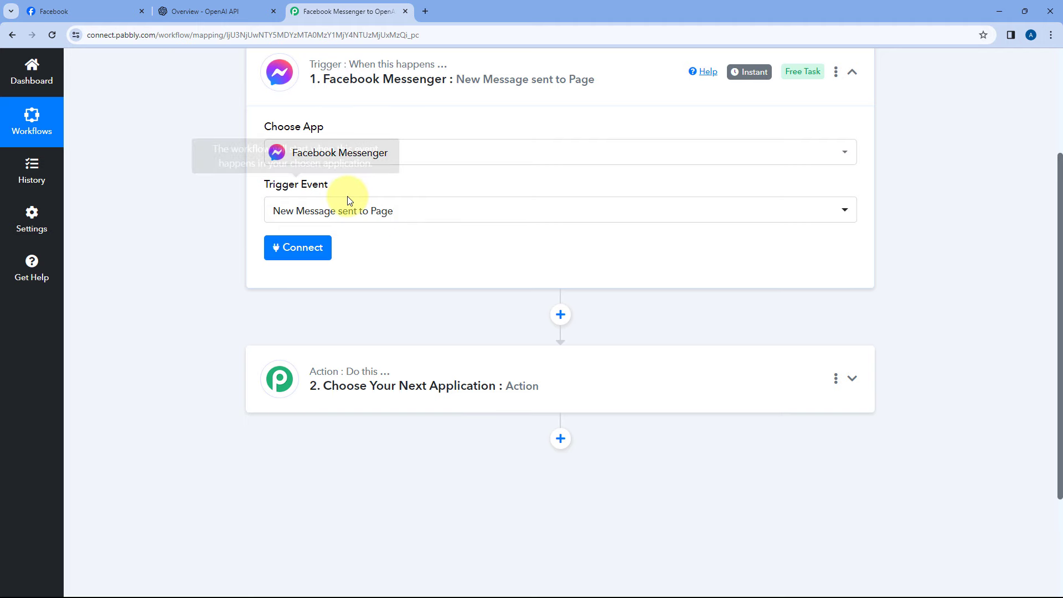
Add a new Facebook Messenger connection for the trigger and start its account authentication
left_click(299, 247)
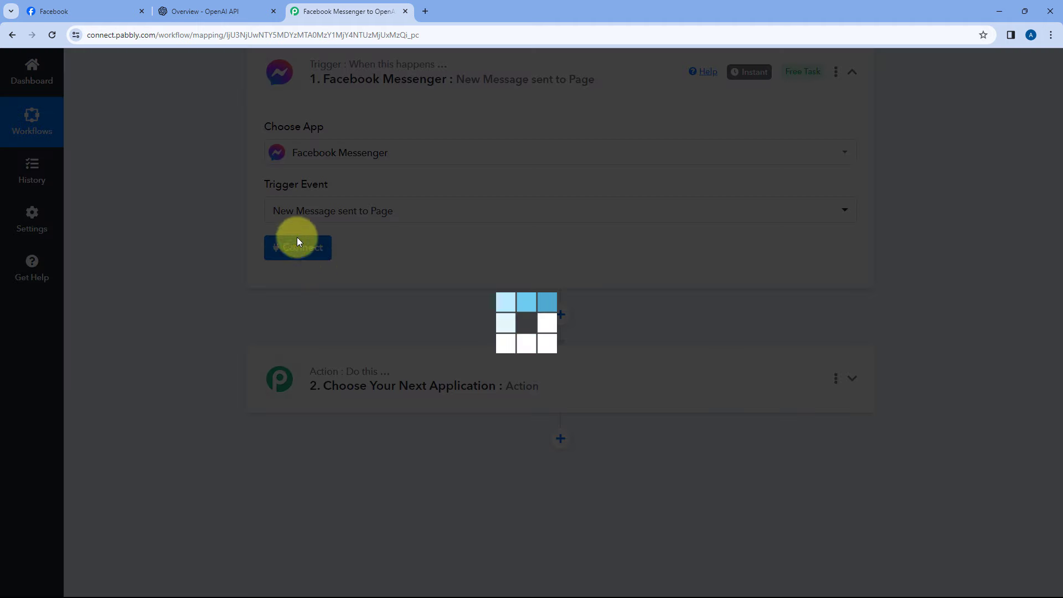
left_click(491, 185)
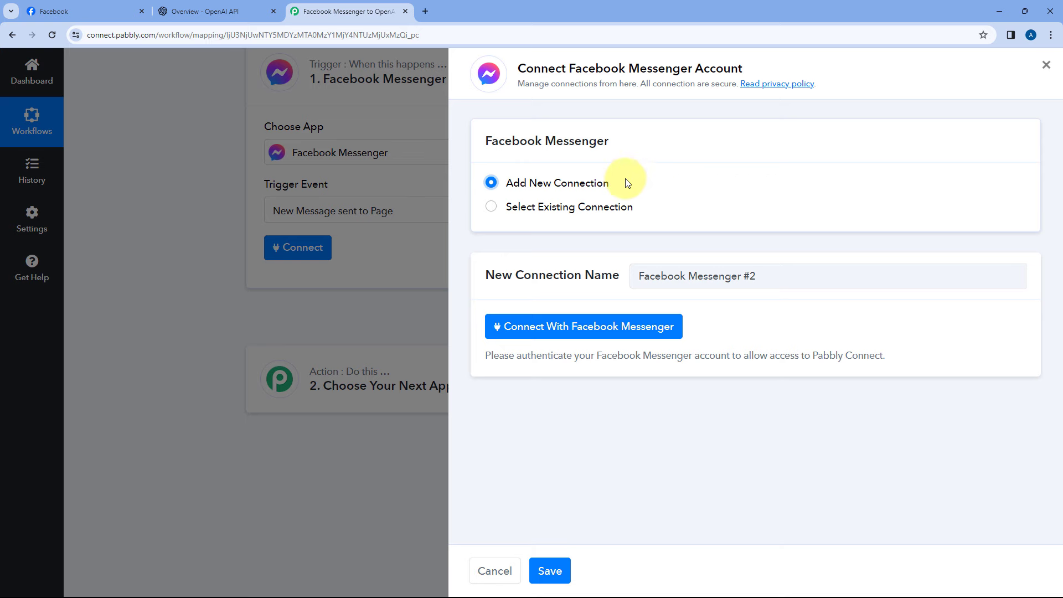
left_click(563, 326)
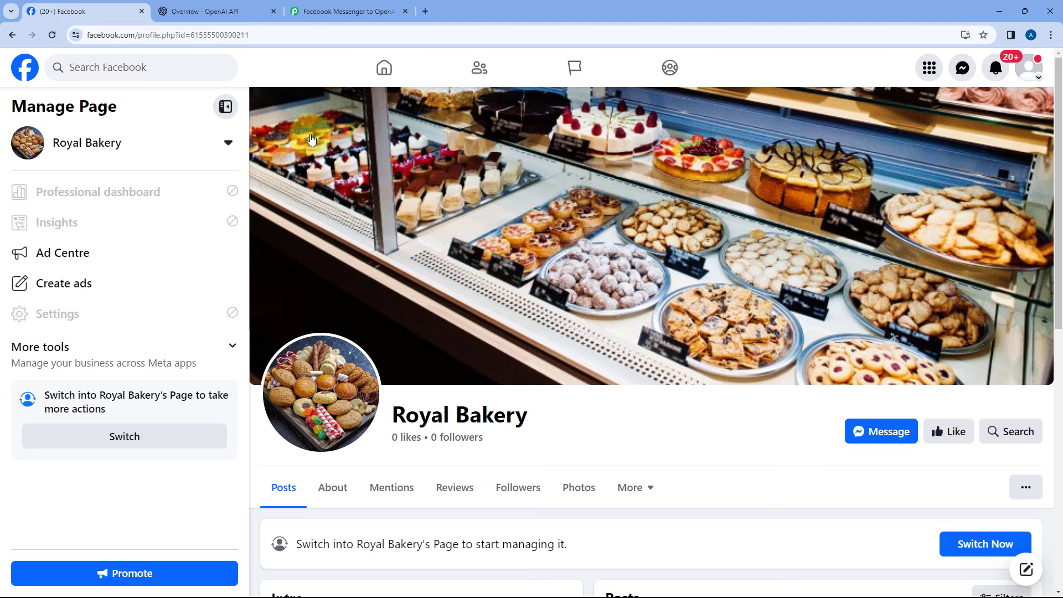
Return to the Facebook authorisation for Pabbly Connect and restrict page access to Royal Bakery only
left_click(325, 13)
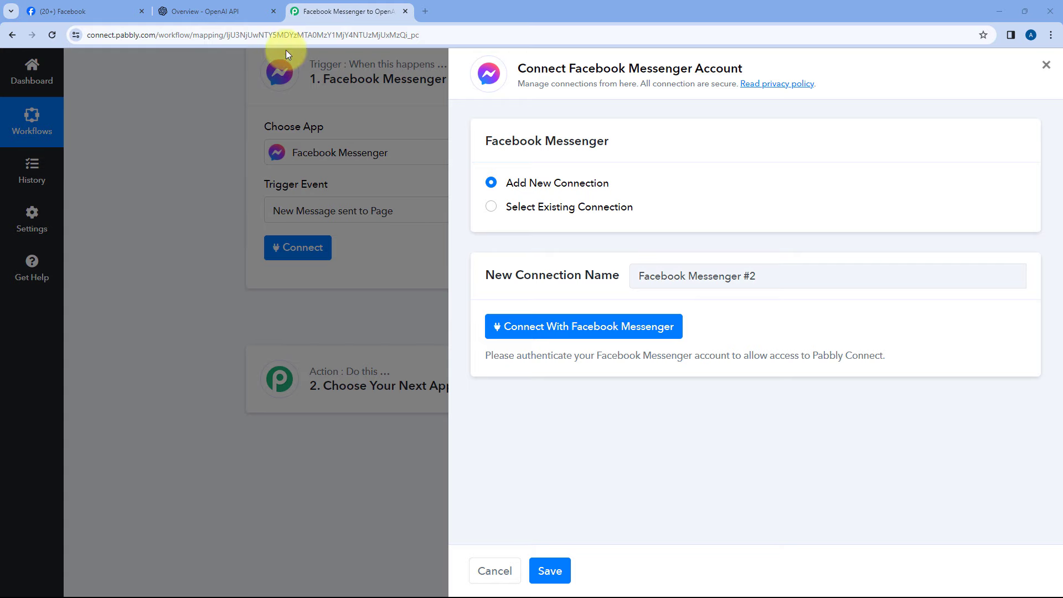
left_click(294, 285)
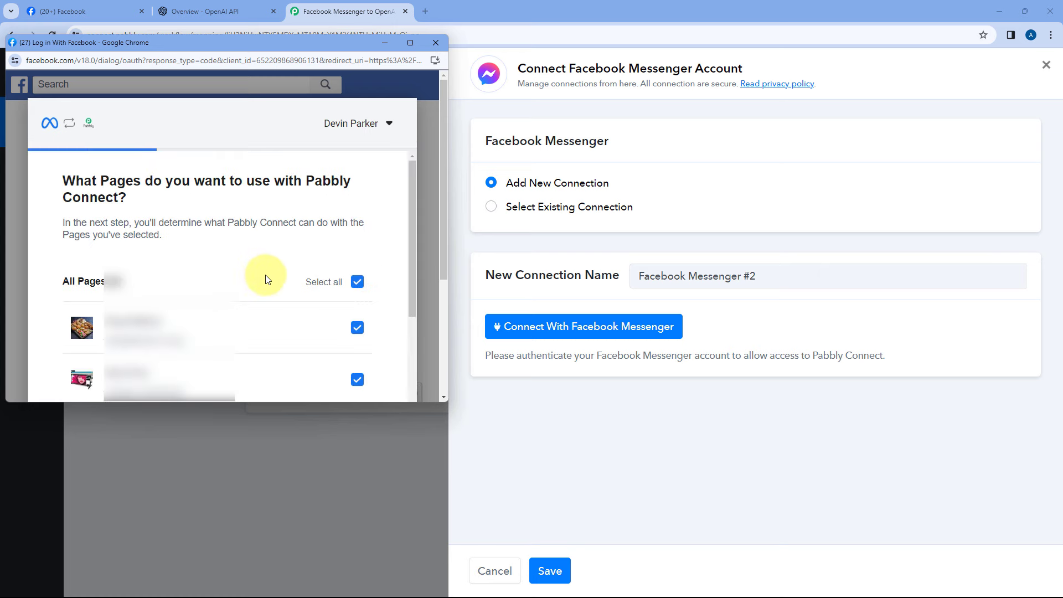
scroll(247, 278, "down", 1)
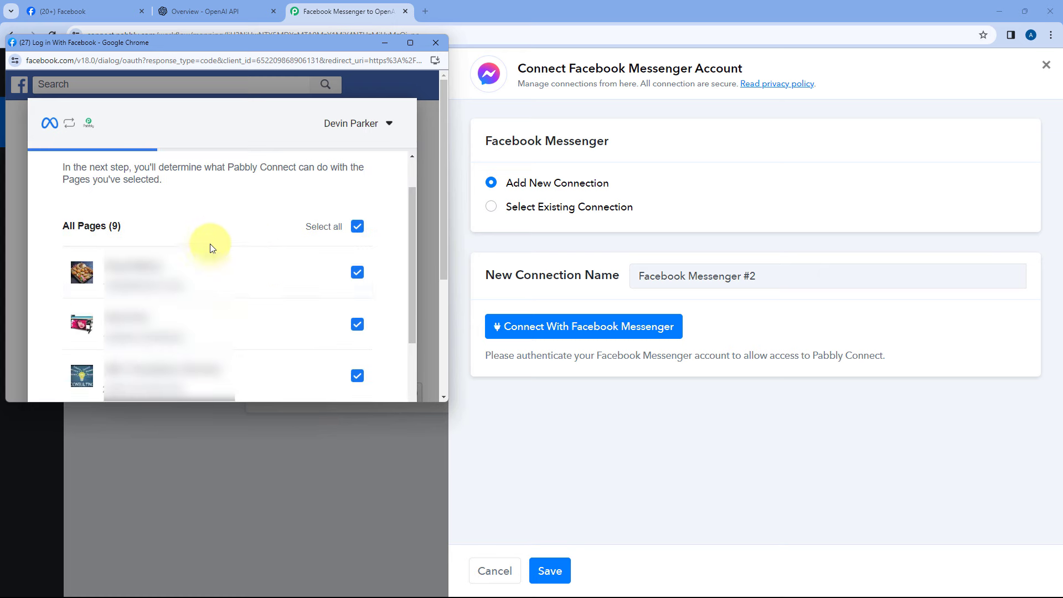
left_click(368, 227)
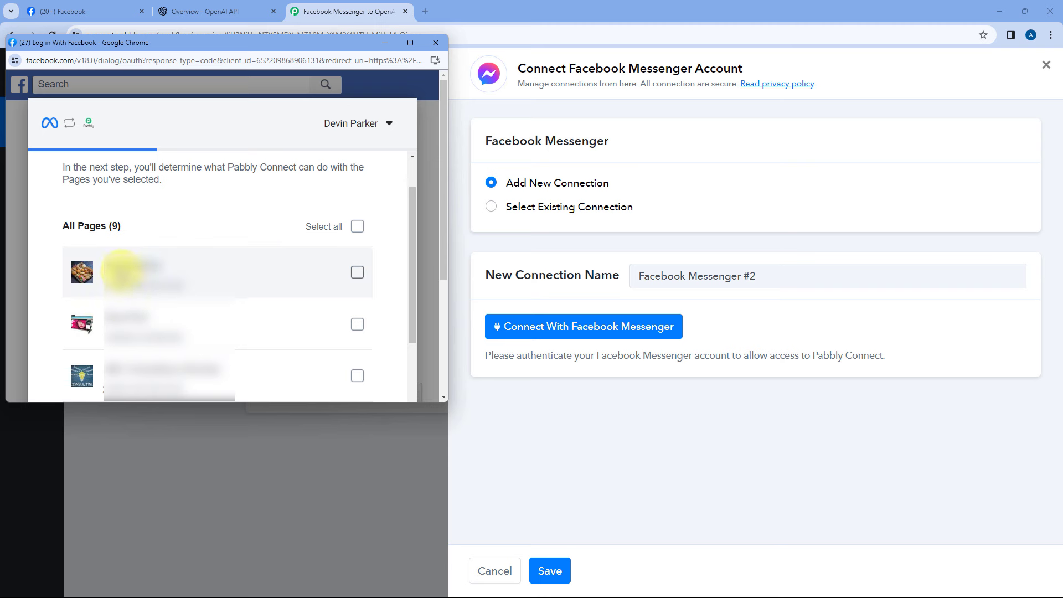
left_click(357, 272)
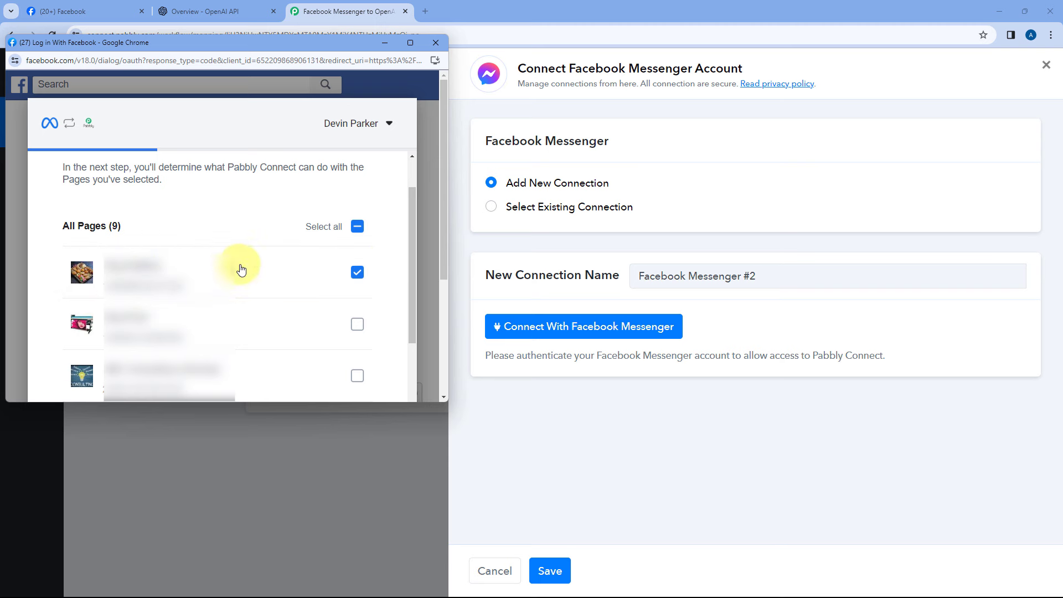
scroll(390, 219, "down", 6)
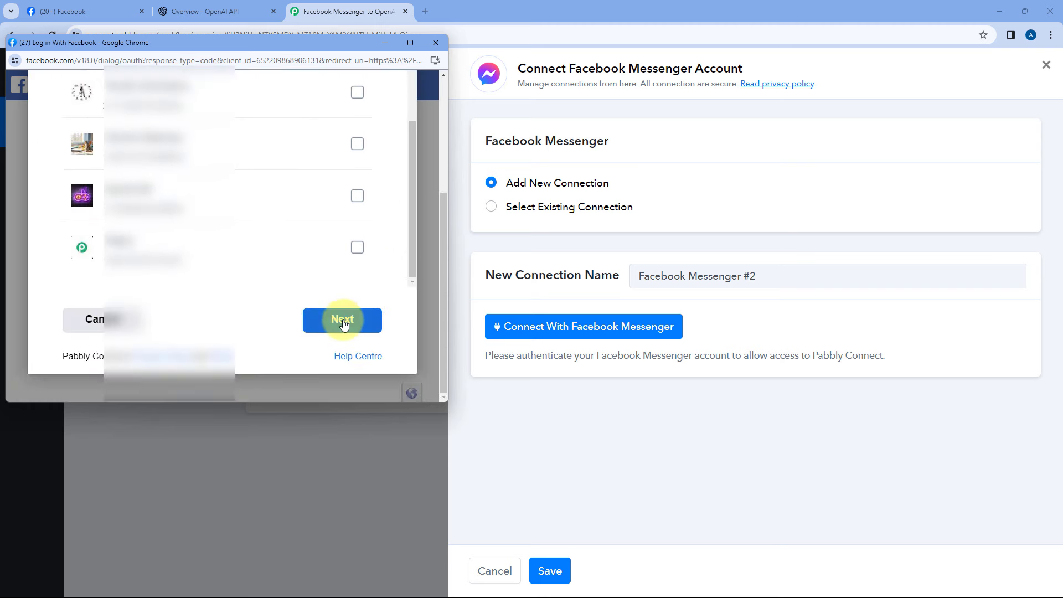
left_click(344, 324)
Accept the requested Royal Bakery permissions and finish linking Pabbly Connect to Facebook
scroll(394, 256, "up", 4)
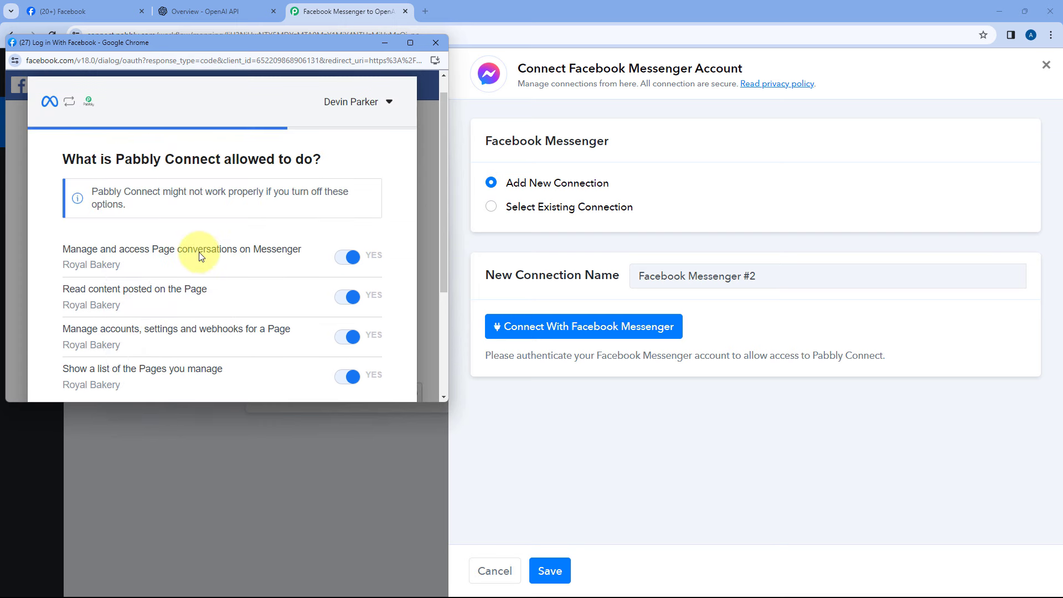
scroll(332, 283, "down", 3)
left_click(348, 278)
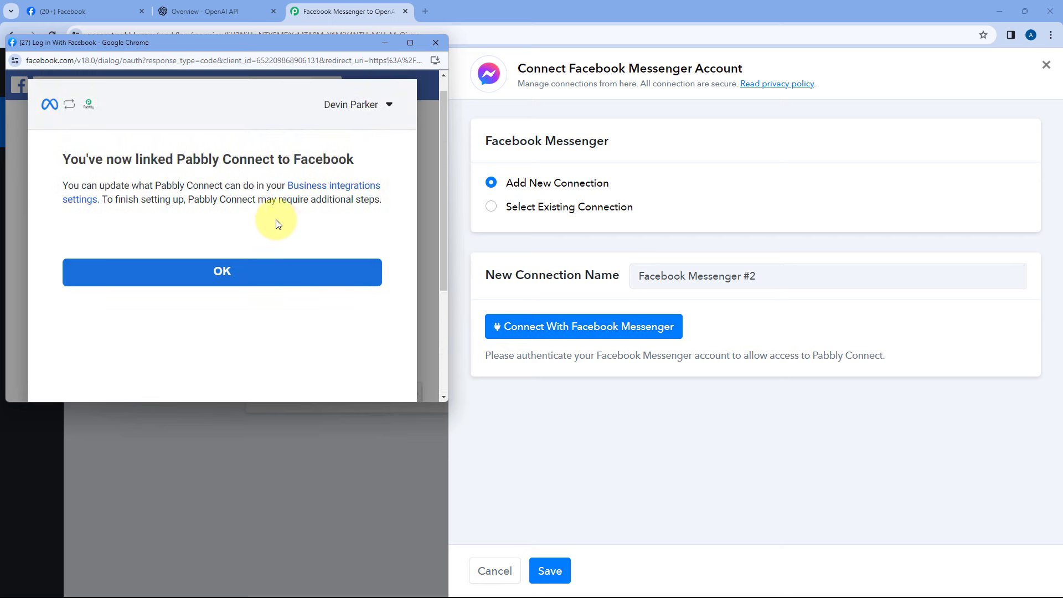
left_click(250, 269)
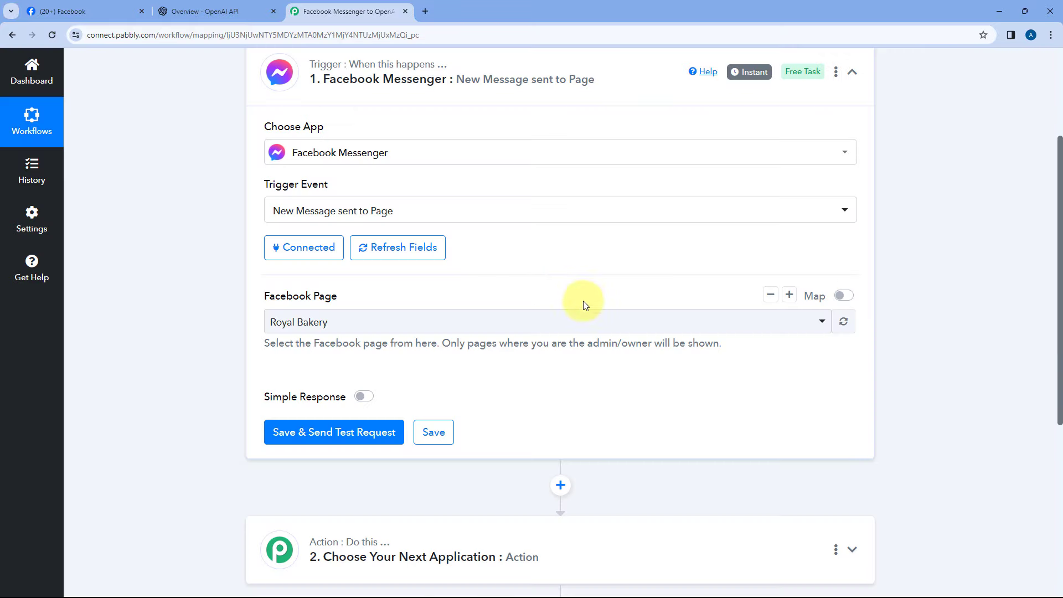
Choose Royal Bakery as the trigger's Facebook page and check it against the page open on Facebook
left_click(290, 312)
scroll(226, 309, "down", 2)
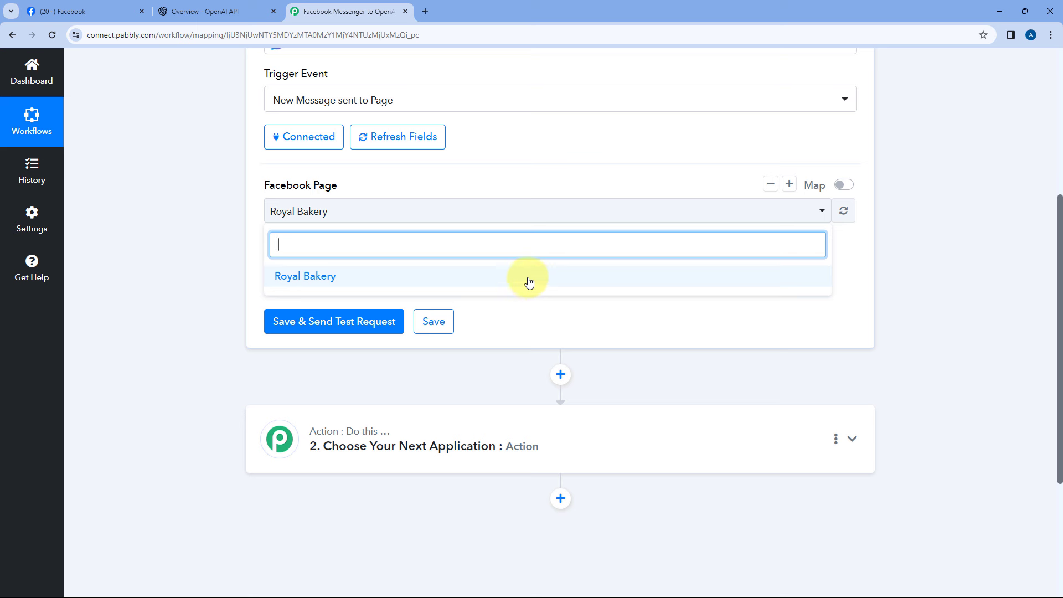
left_click(393, 282)
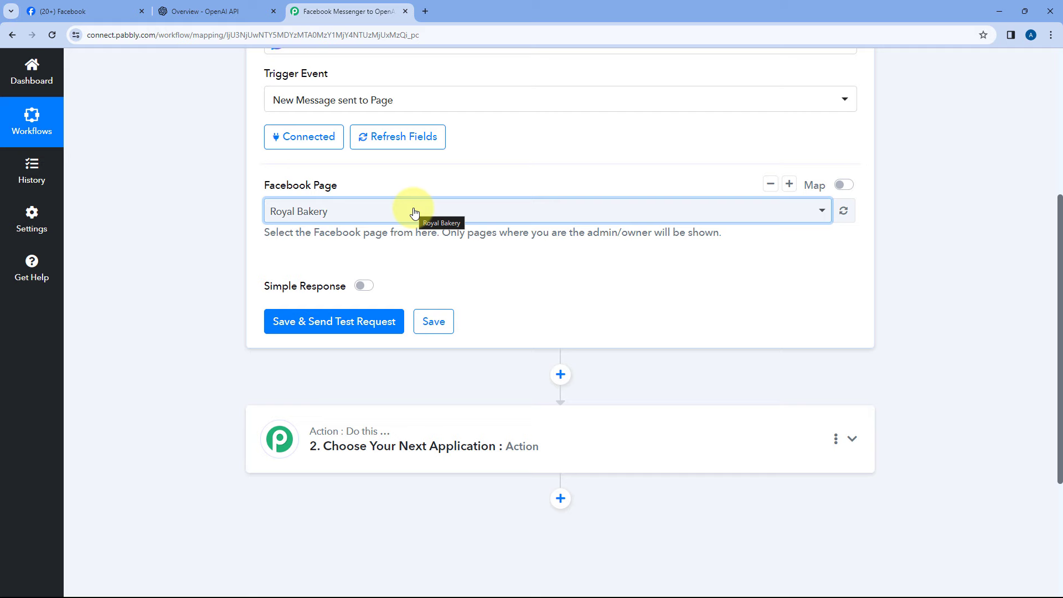
left_click(99, 11)
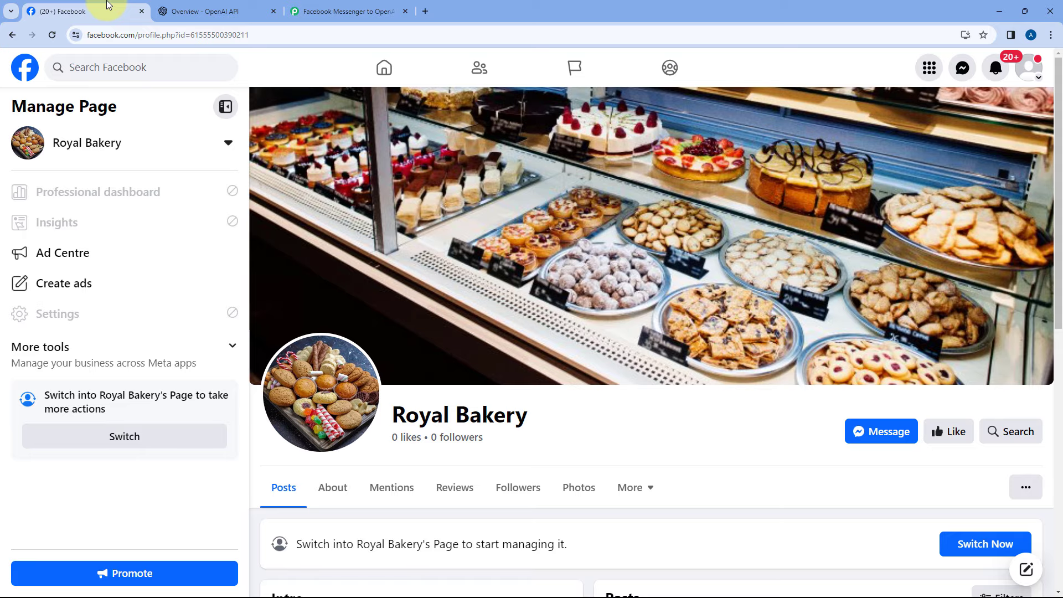
scroll(452, 343, "down", 3)
left_click(312, 11)
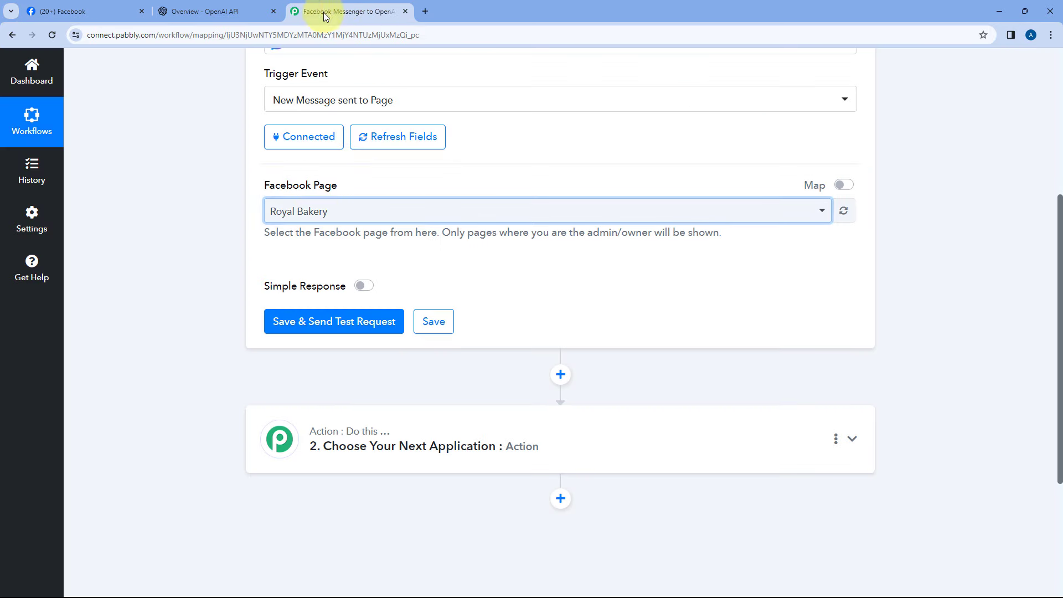
Save the Facebook Messenger trigger and send a test request to start capturing a webhook response
left_click(344, 318)
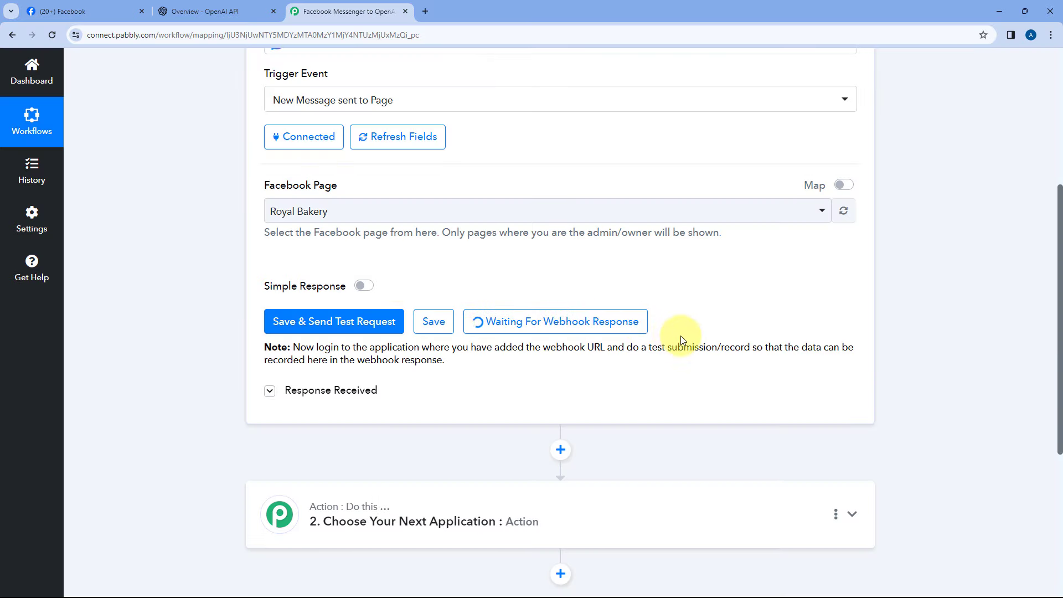
scroll(612, 290, "up", 2)
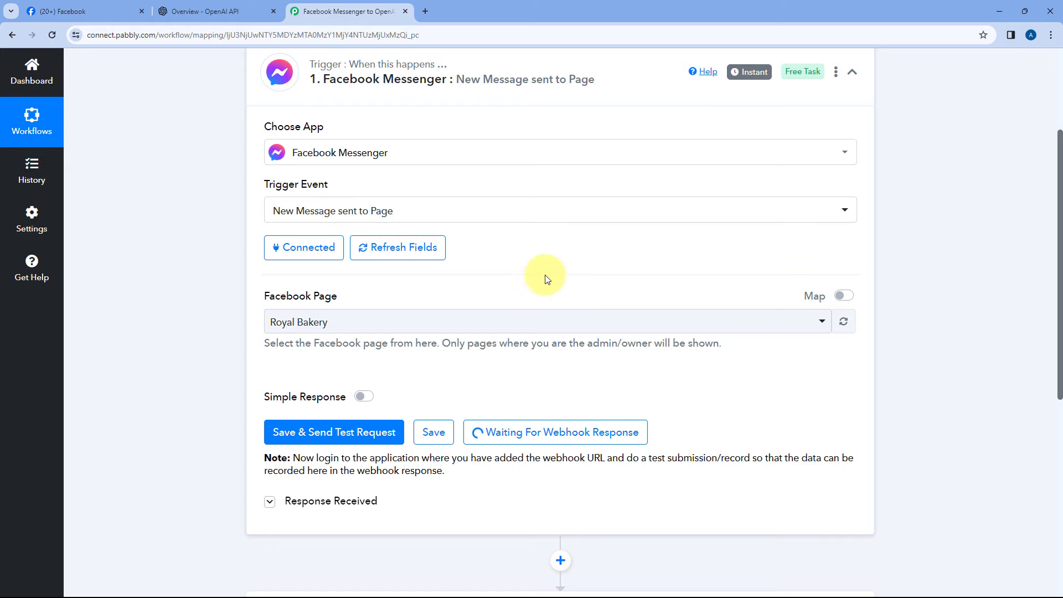
scroll(626, 261, "down", 2)
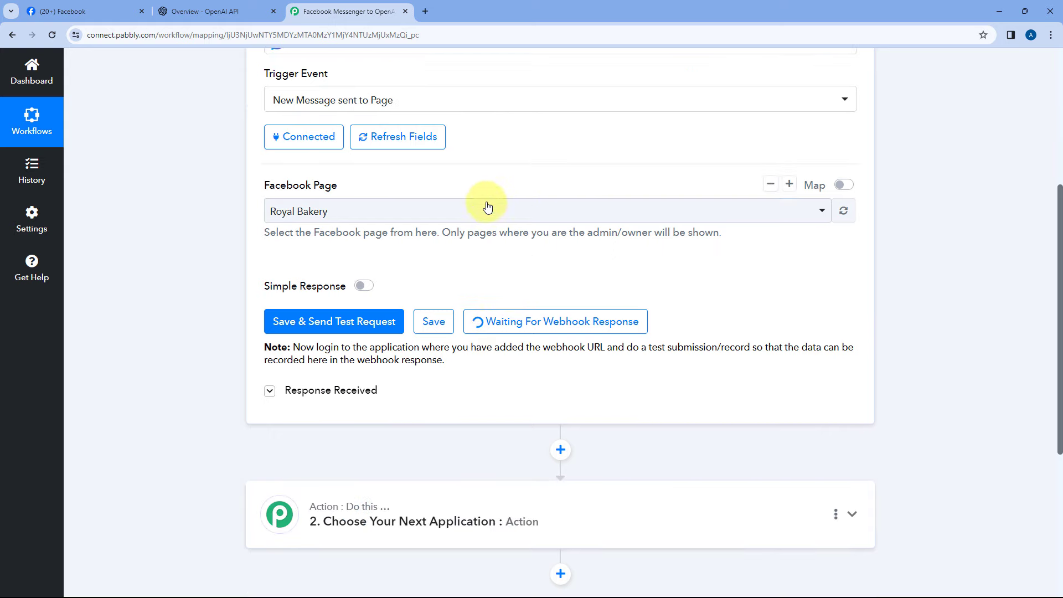
left_click(35, 7)
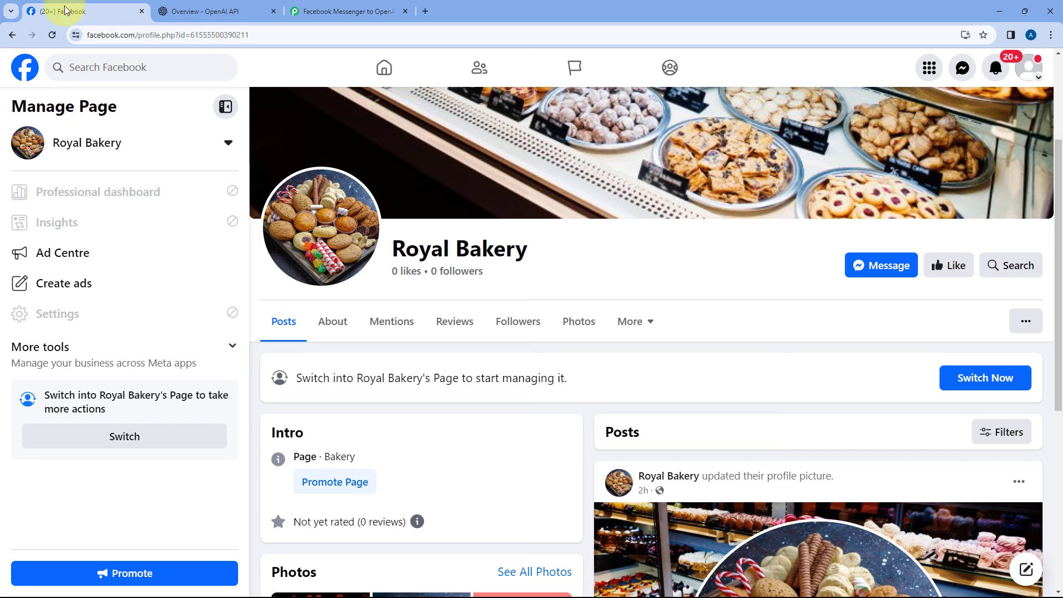
left_click(371, 7)
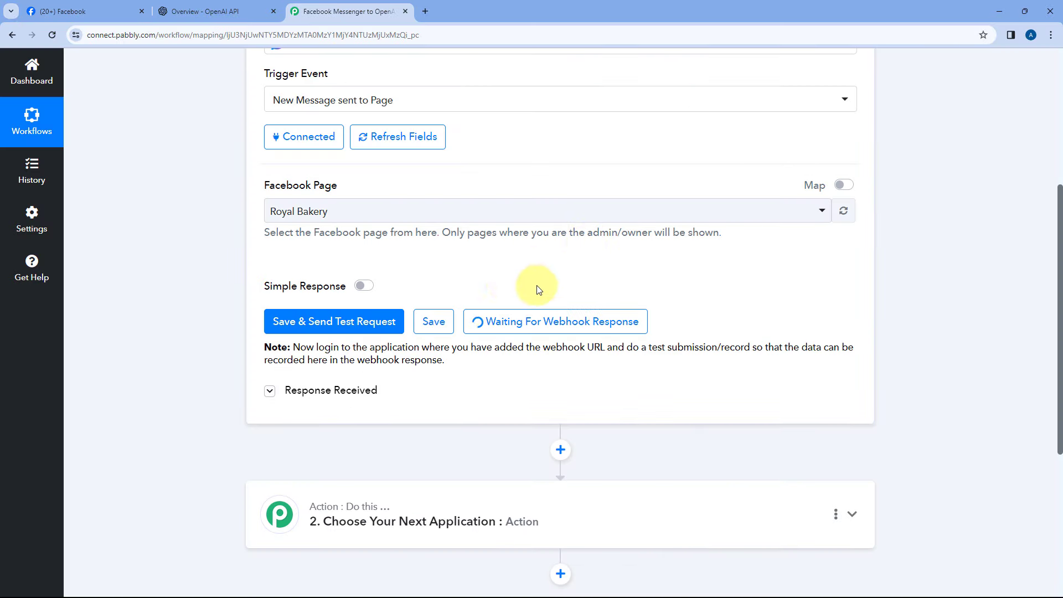
Switch to the incognito Facebook window and send Royal Bakery the test message "Hello, can I get your address?"
key("alt+Tab")
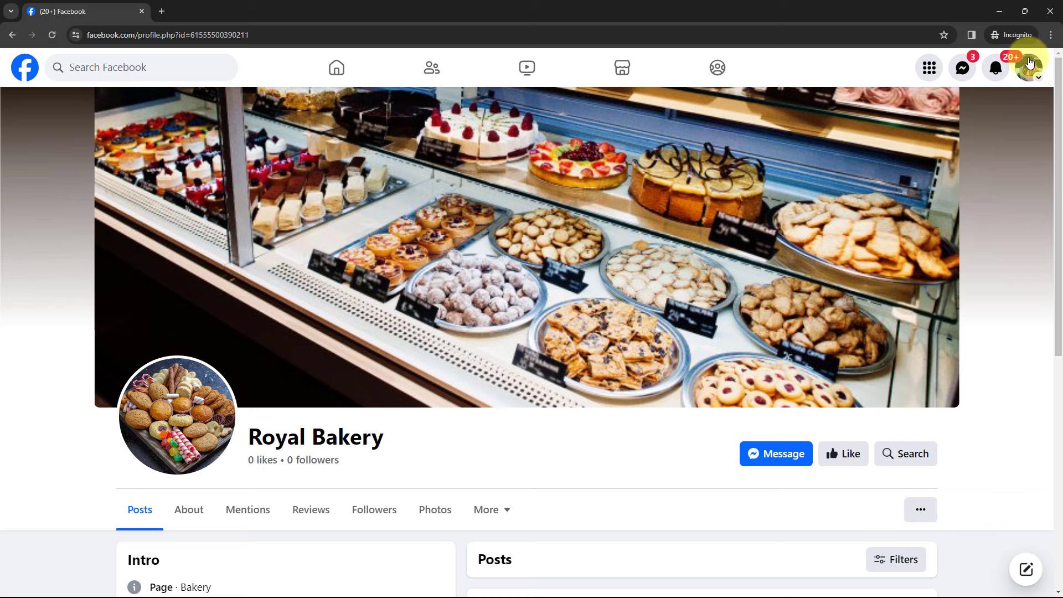
left_click(1038, 83)
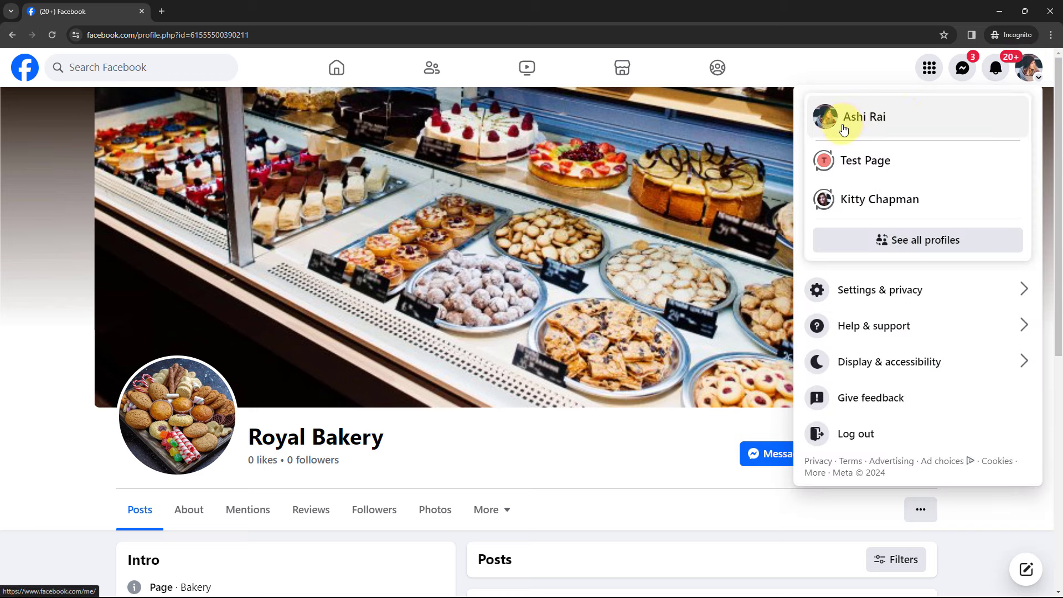
left_click(830, 65)
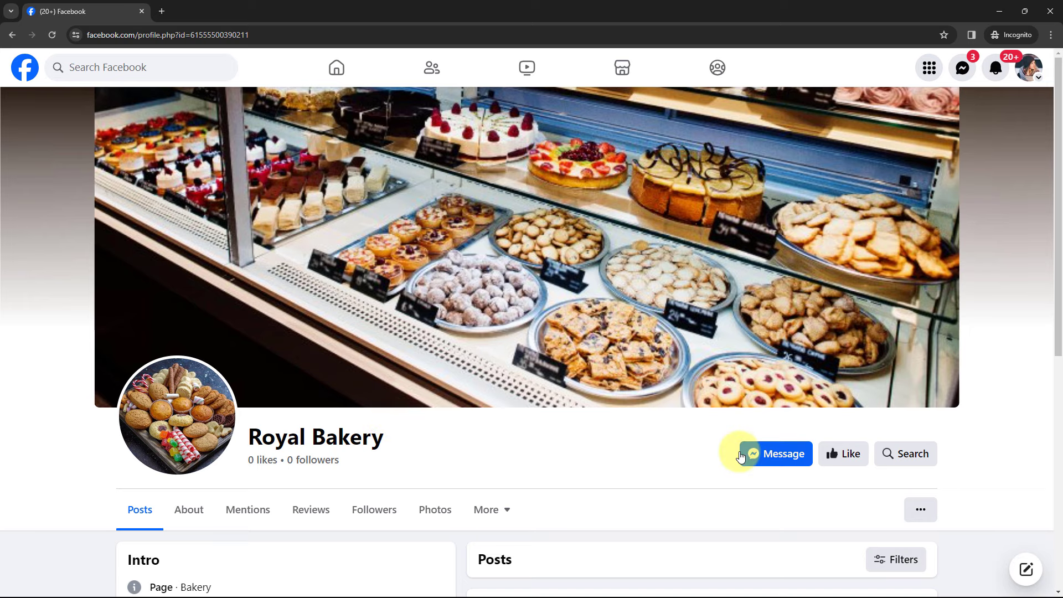
scroll(593, 404, "down", 1)
scroll(596, 400, "down", 1)
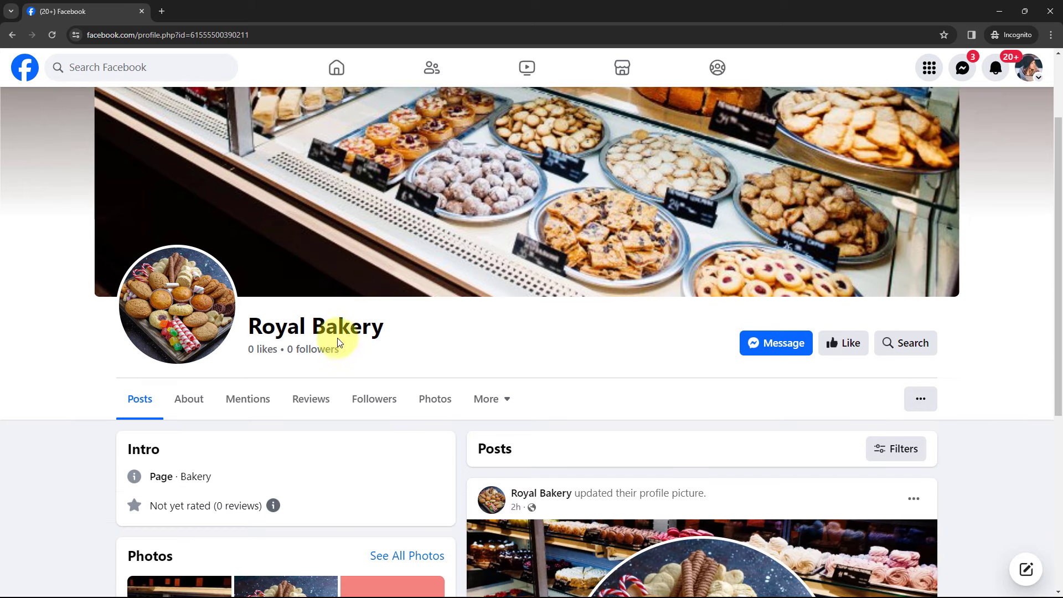
left_click(776, 346)
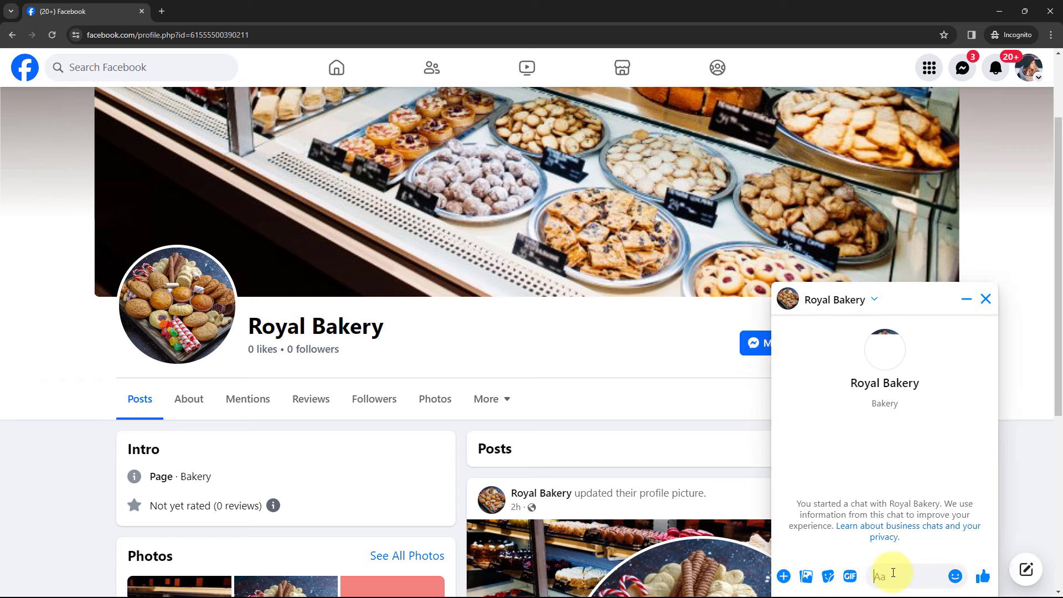
type("Hello, can I get your address?")
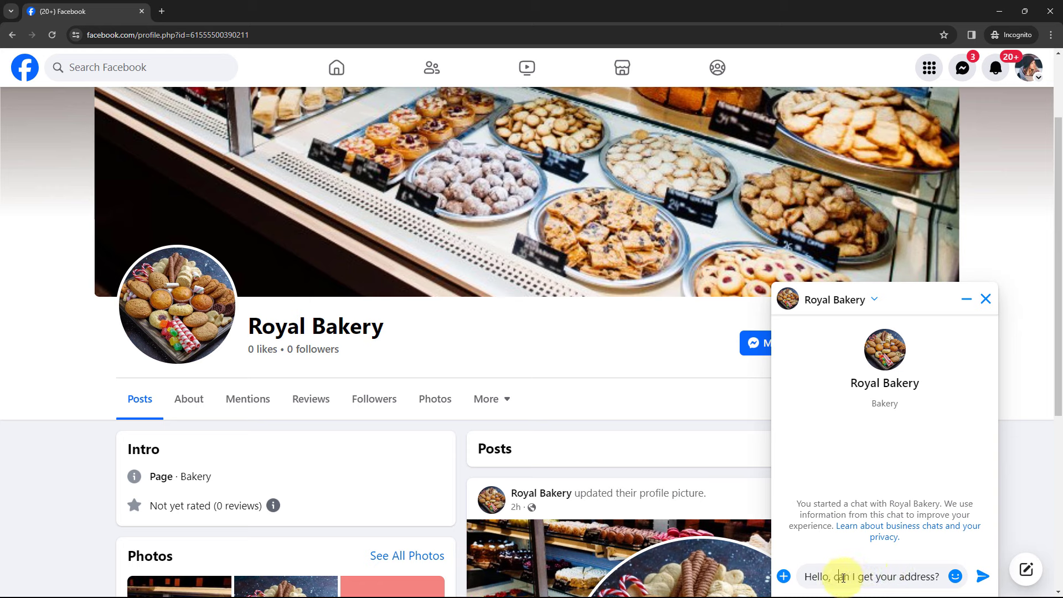
left_click(983, 577)
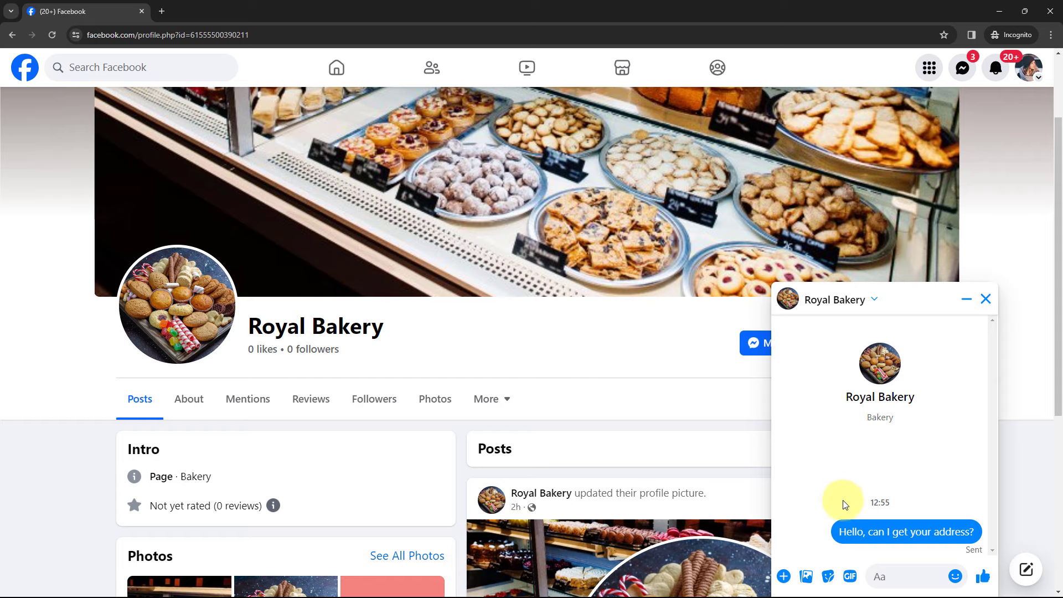
left_click(1000, 11)
Go back to the Pabbly Connect workflow and examine the trigger's captured response, especially the message text
left_click(105, 10)
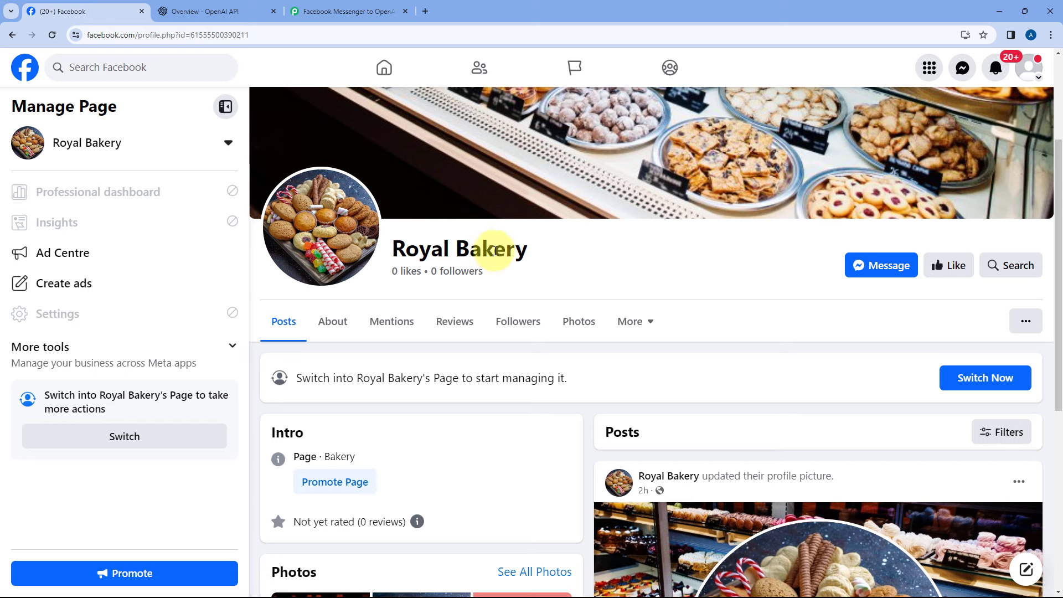
left_click(347, 11)
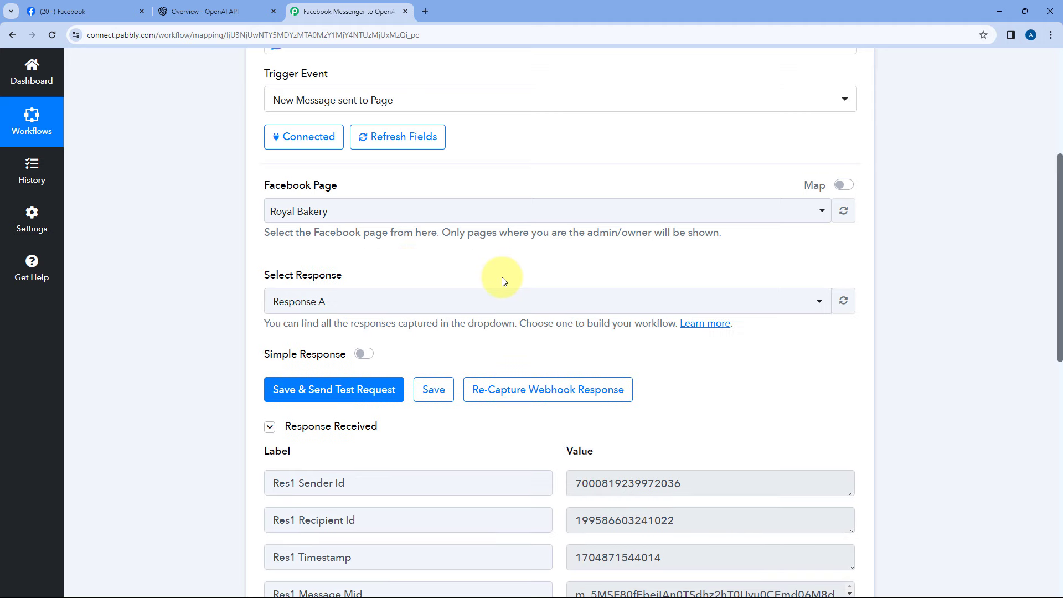
scroll(510, 326, "down", 3)
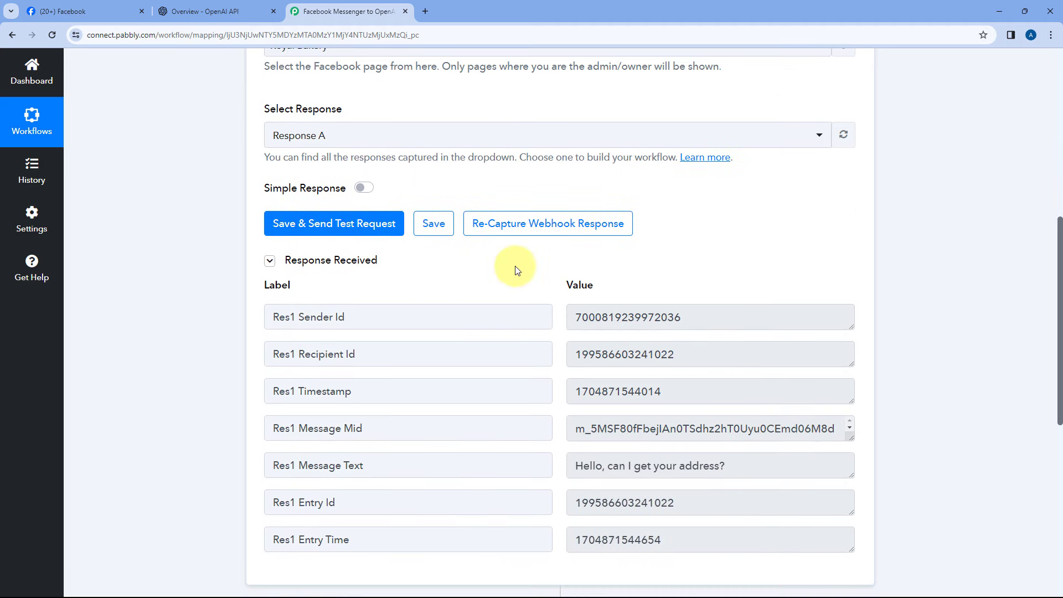
scroll(515, 270, "down", 1)
left_click_drag(748, 405, 576, 408)
left_click(552, 388)
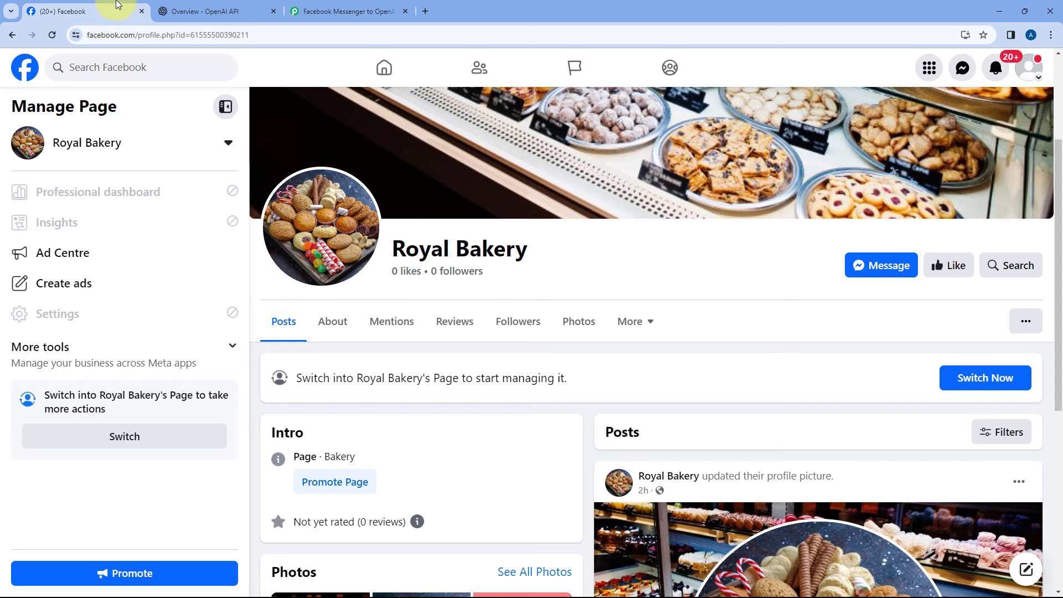
Switch to Facebook, change the active profile to Royal Bakery and open the page's message inbox
left_click(120, 8)
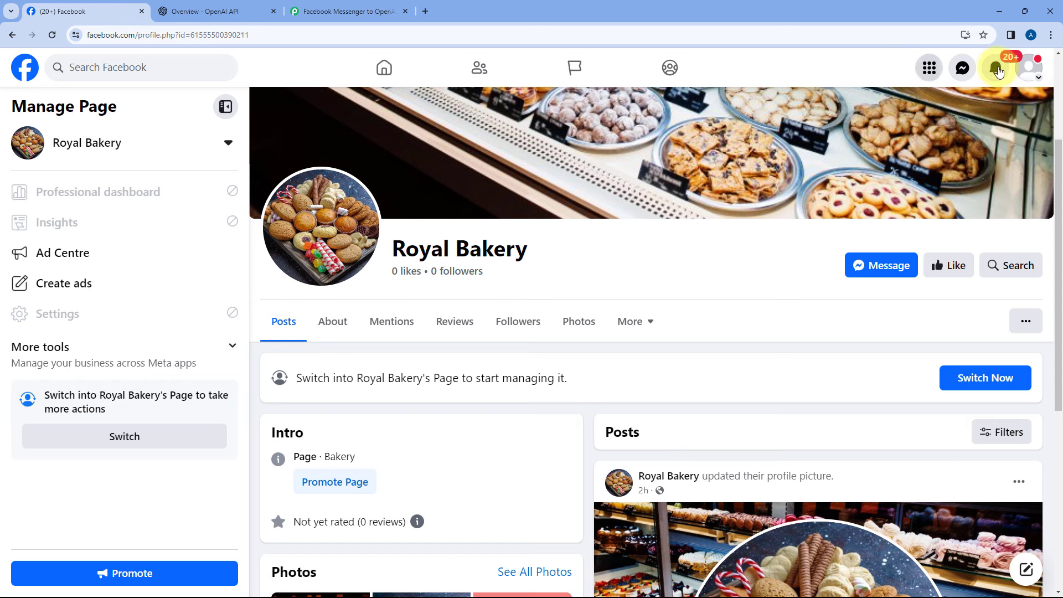
left_click(1029, 66)
left_click(912, 165)
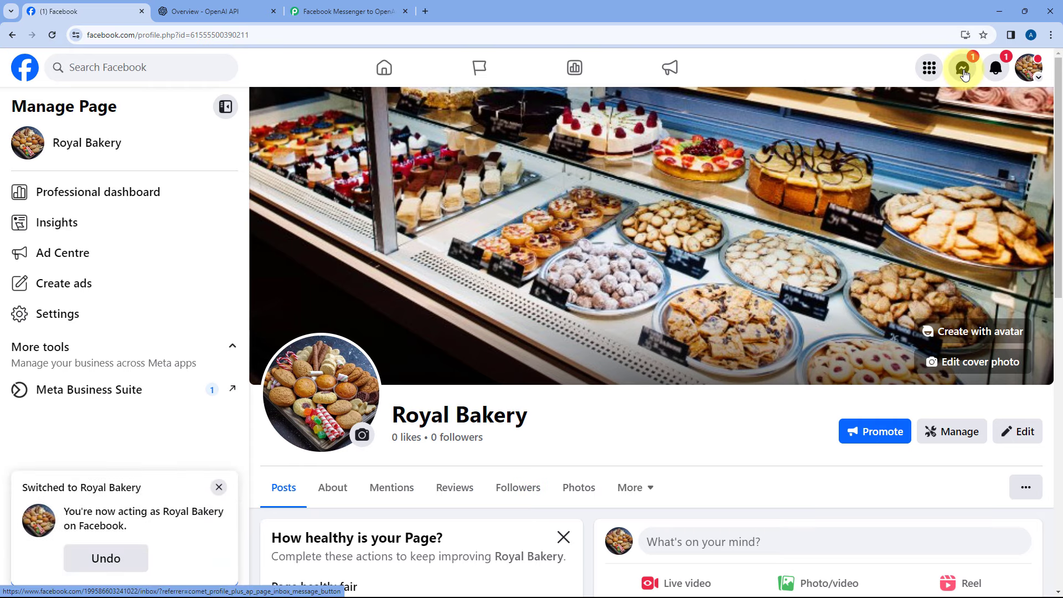
left_click(963, 70)
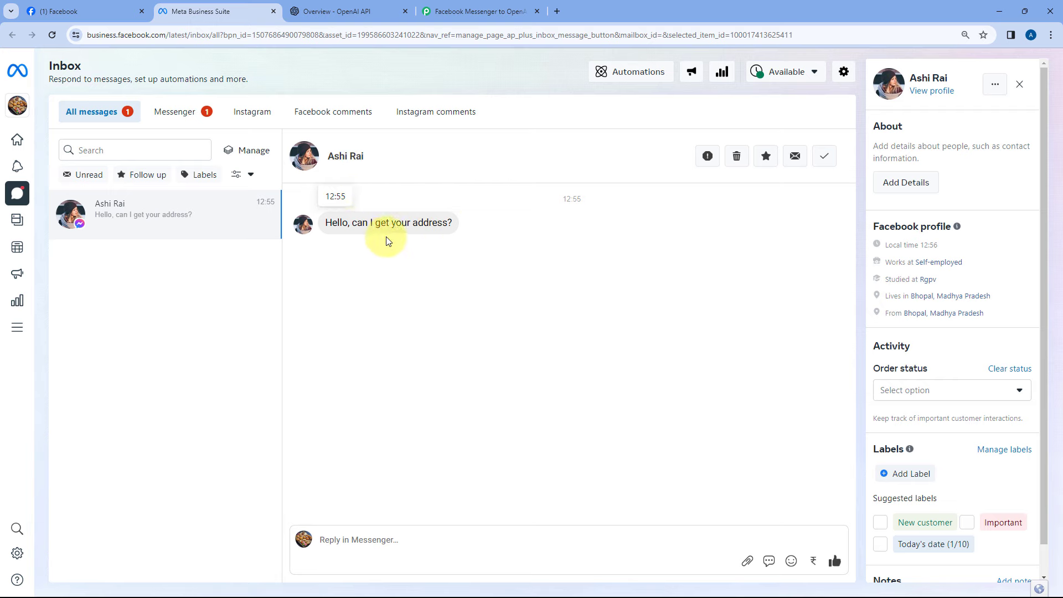
Return to the Pabbly Connect workflow and review the captured message response alongside the Royal Bakery Facebook page
left_click(475, 6)
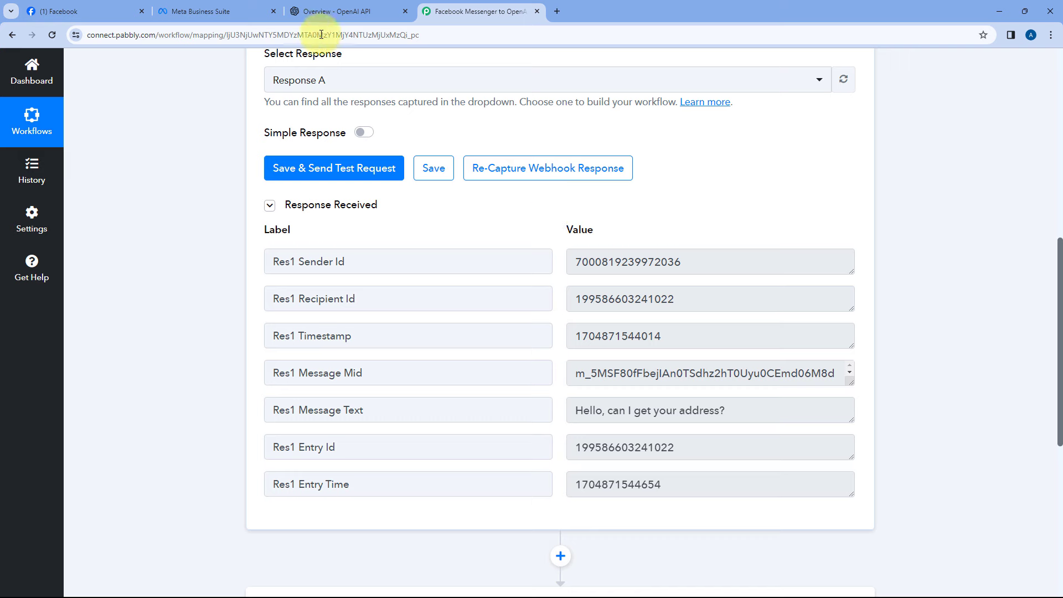
left_click(105, 9)
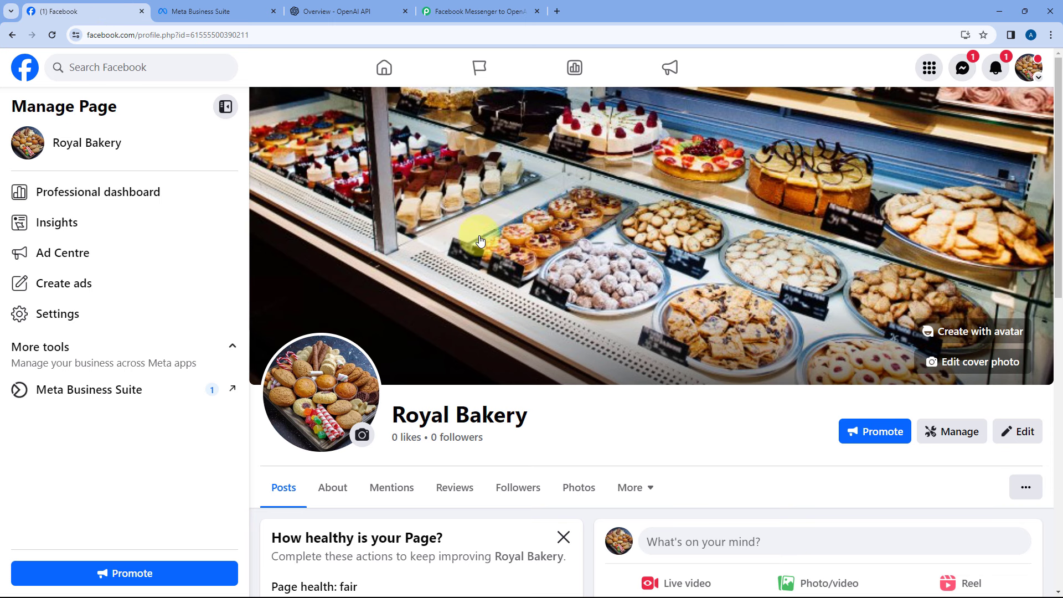
left_click(487, 11)
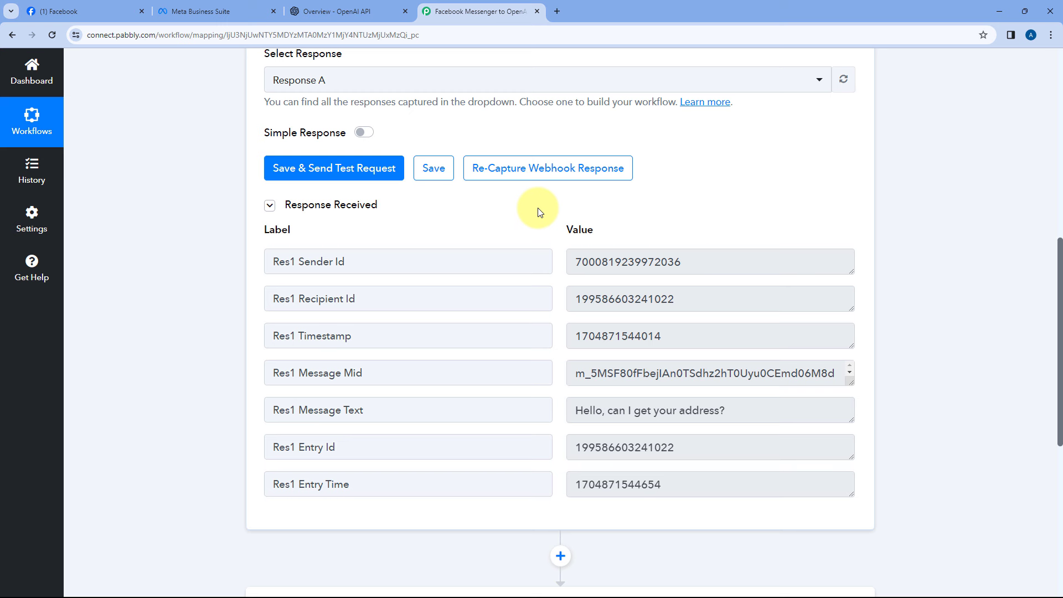
Check the captured message text in the trigger response and set OpenAI (ChatGPT, DALL-E) as the workflow's action application
scroll(553, 232, "down", 2)
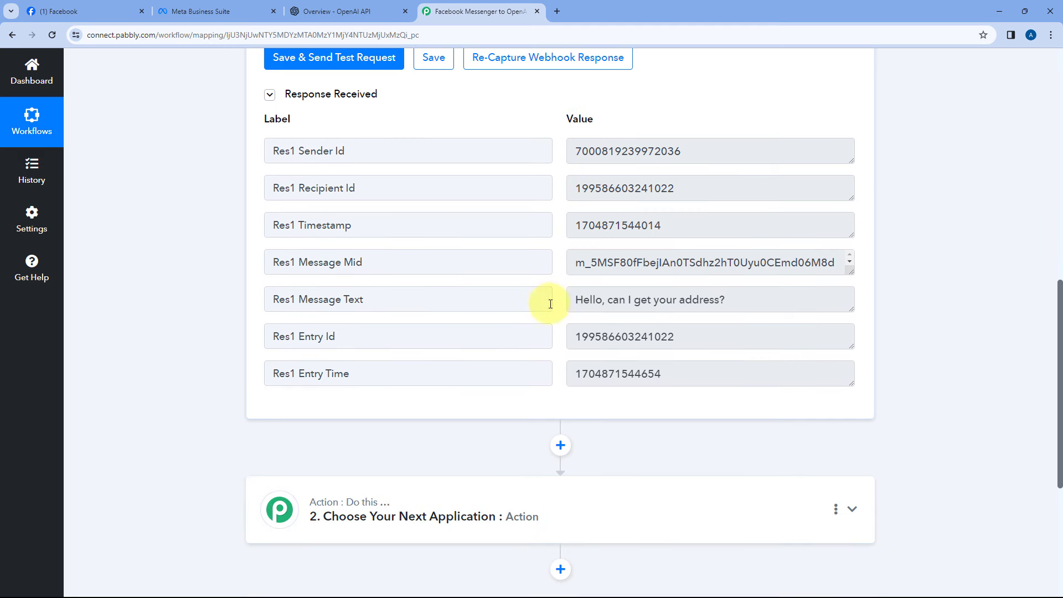
left_click_drag(574, 303, 802, 301)
left_click(579, 278)
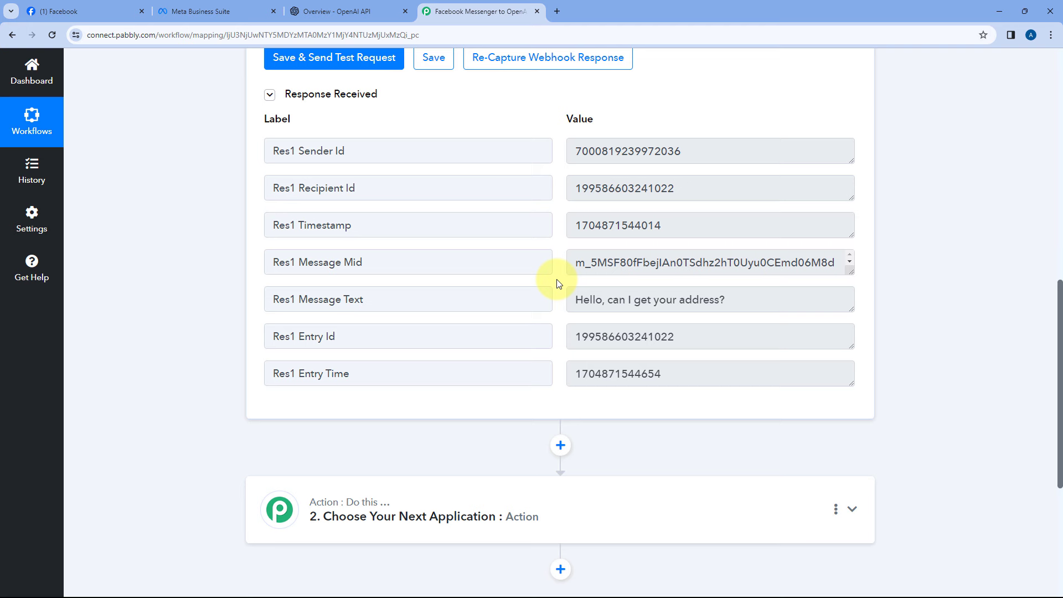
scroll(557, 281, "down", 5)
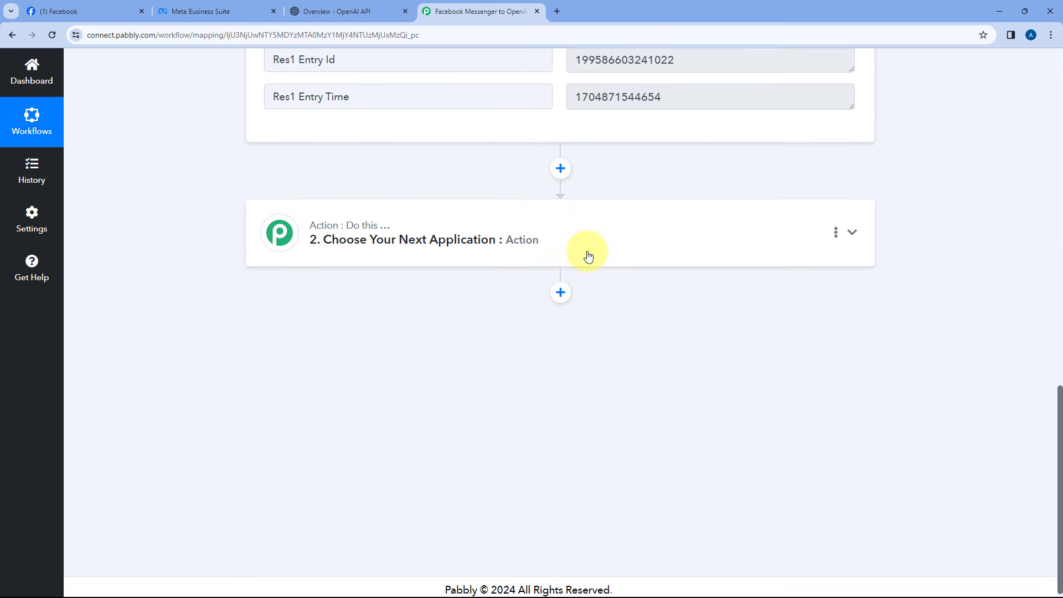
left_click(562, 235)
scroll(202, 229, "up", 4)
left_click(285, 288)
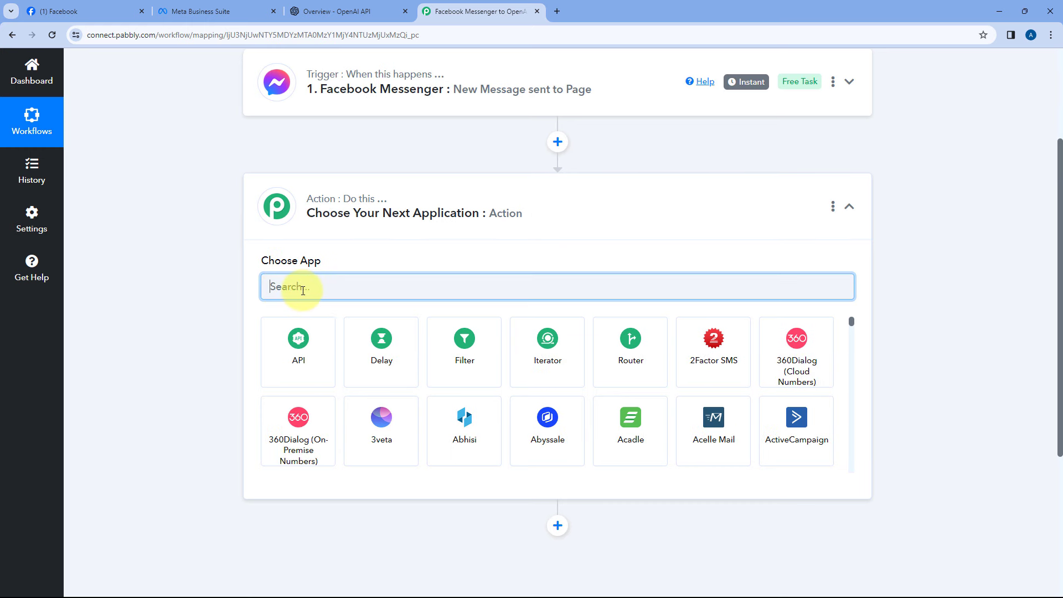
type("OpenAI")
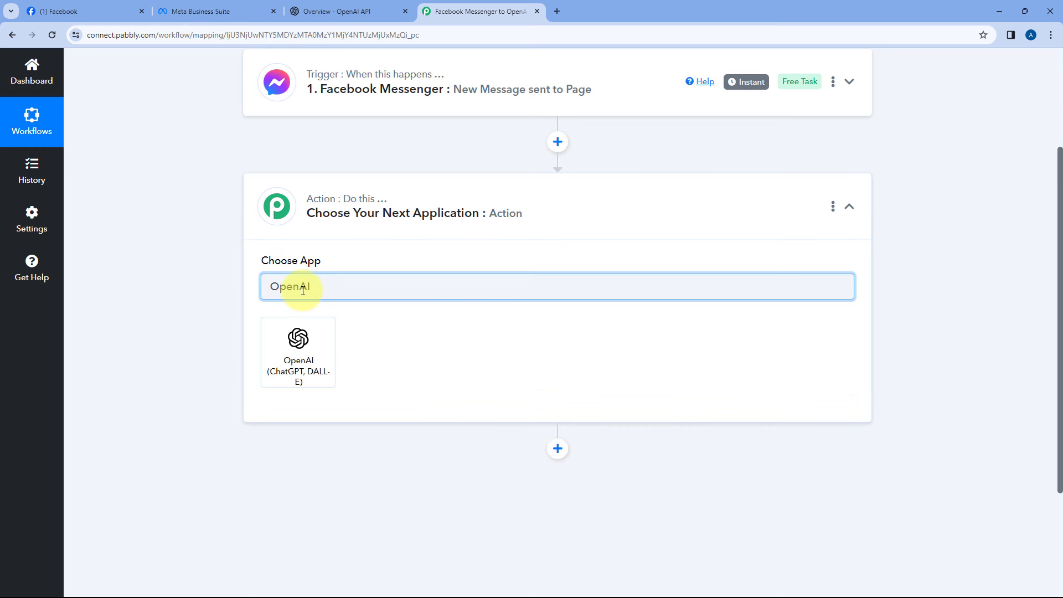
left_click(318, 353)
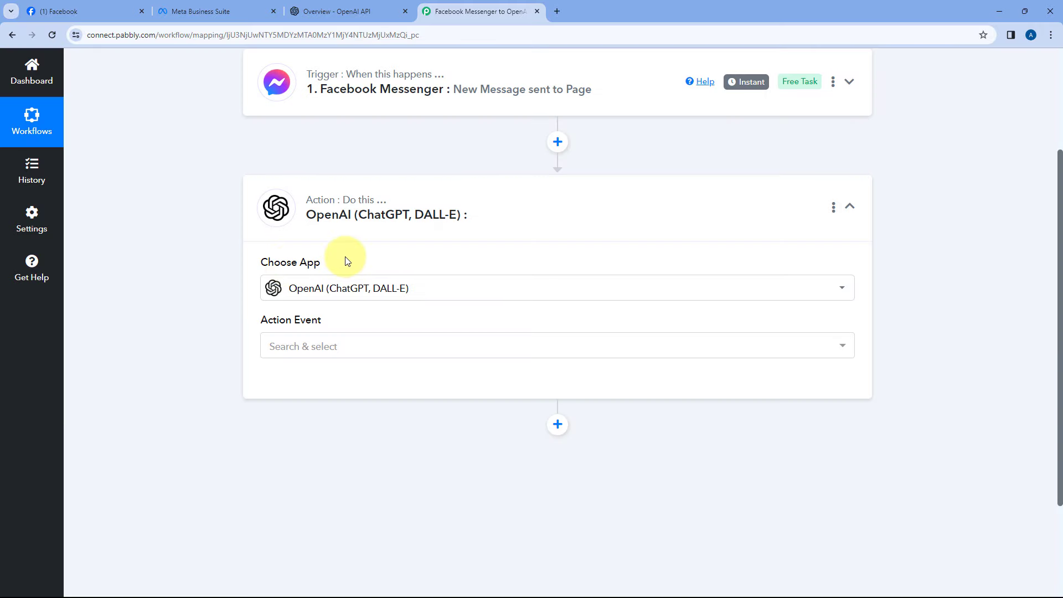
Set the OpenAI action's event to ChatGPT
left_click(347, 348)
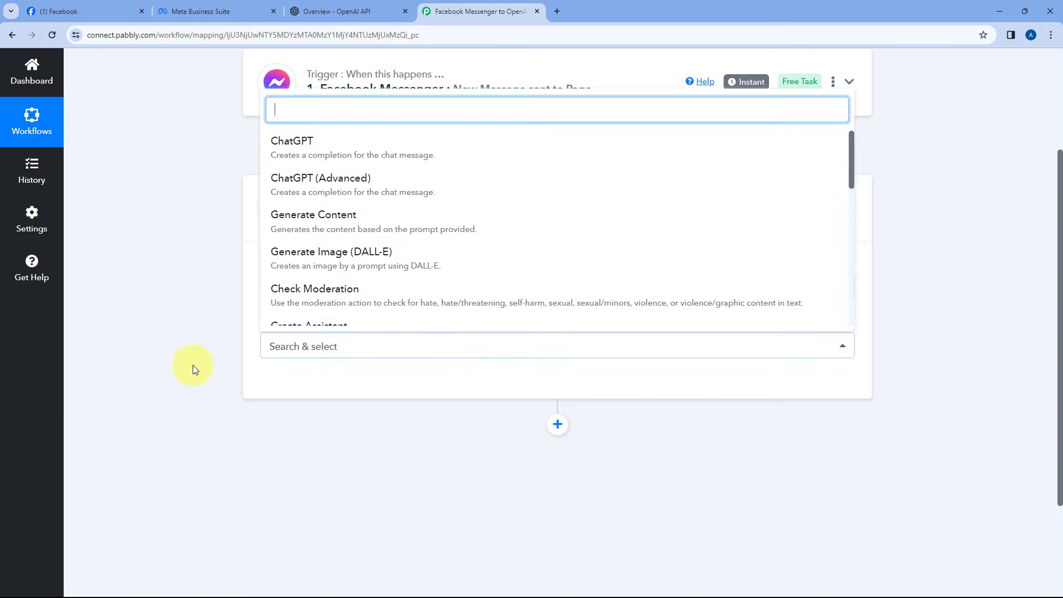
scroll(193, 363, "down", 3)
scroll(399, 359, "down", 3)
scroll(422, 356, "up", 7)
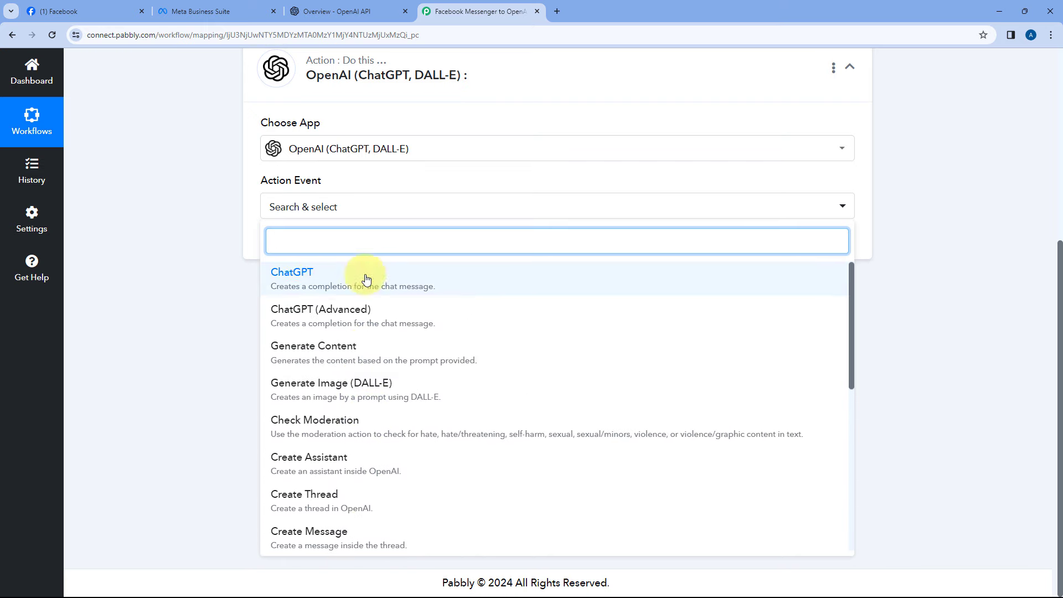
left_click(311, 279)
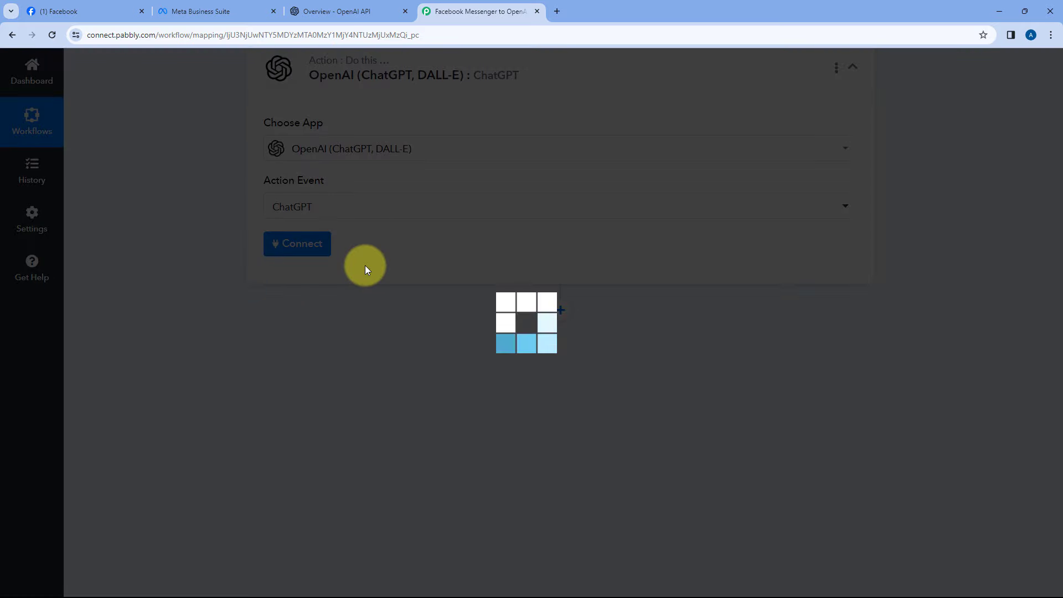
scroll(619, 199, "up", 5)
scroll(553, 290, "down", 4)
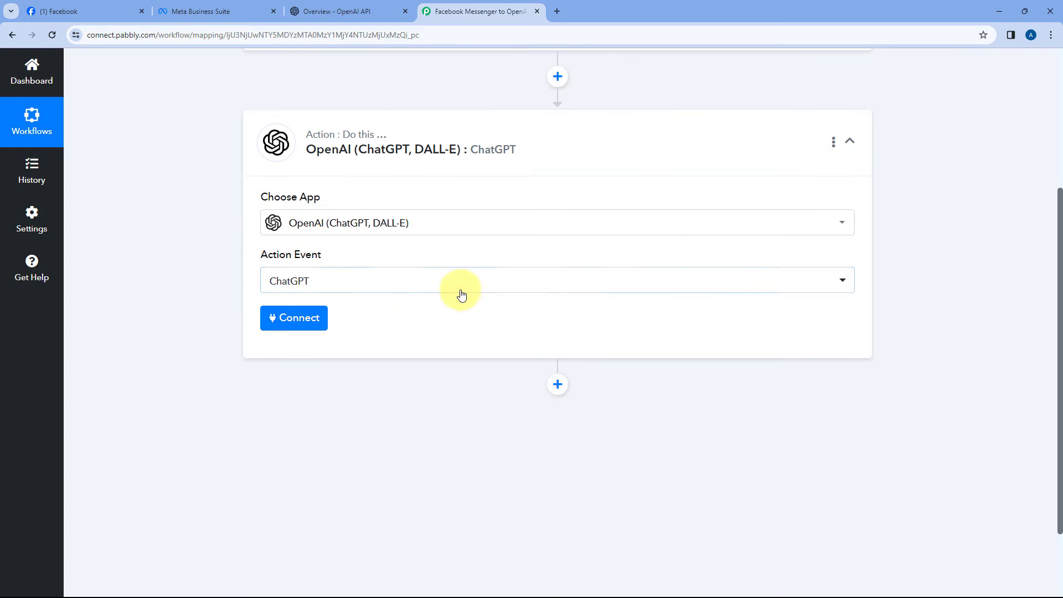
Begin adding a new connection for the OpenAI action and open the API keys page on the OpenAI platform
left_click(287, 317)
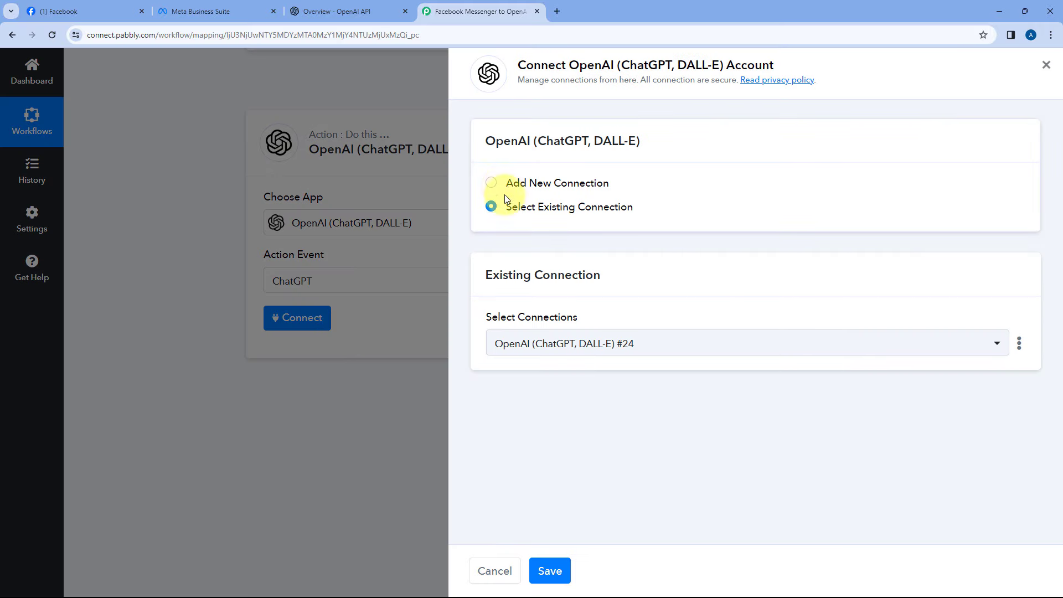
left_click(492, 184)
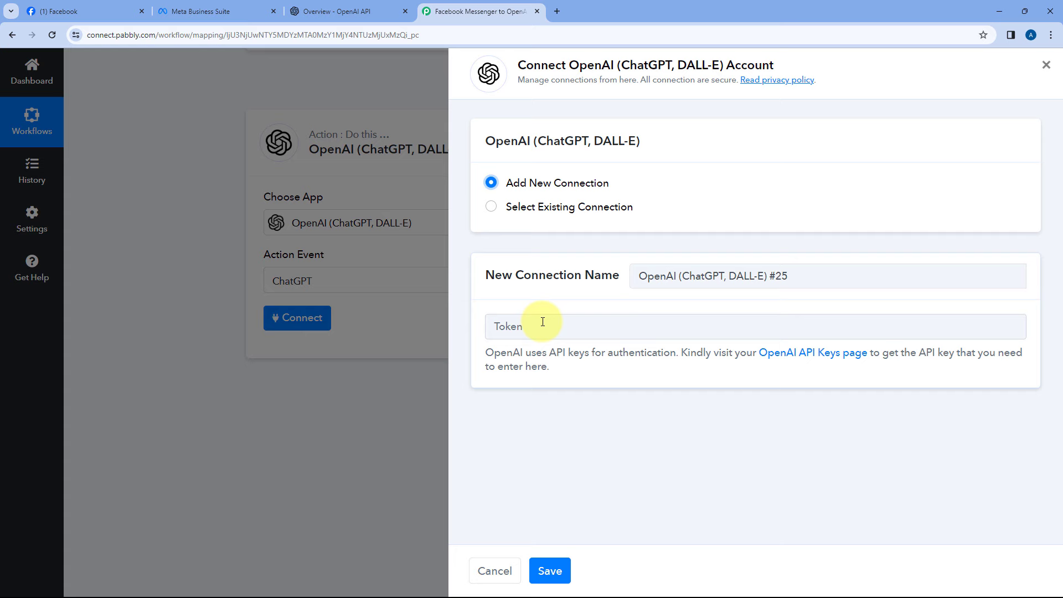
left_click(369, 18)
mouse_move(22, 89)
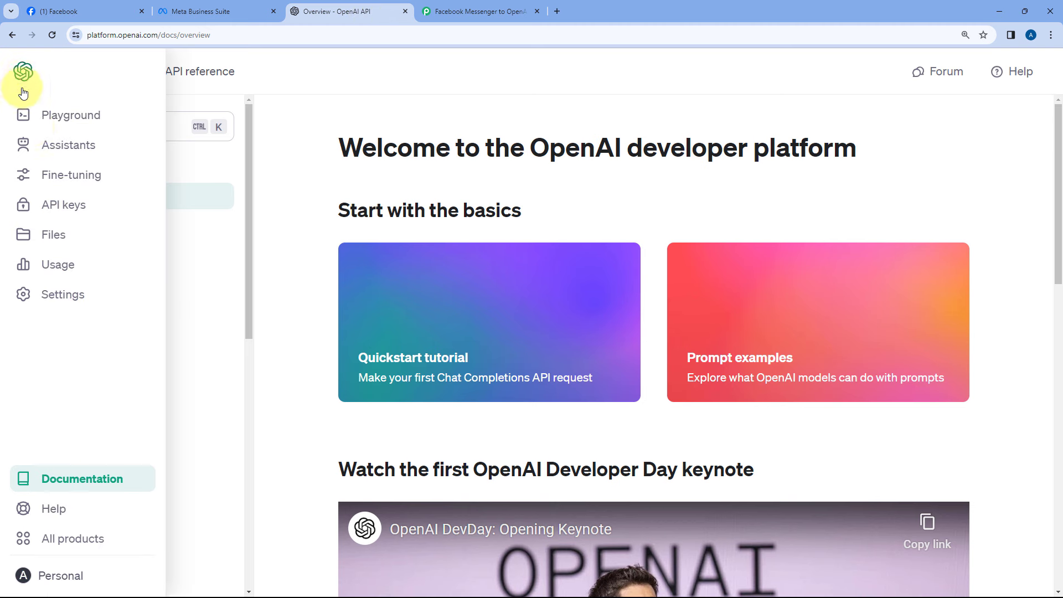
left_click(62, 216)
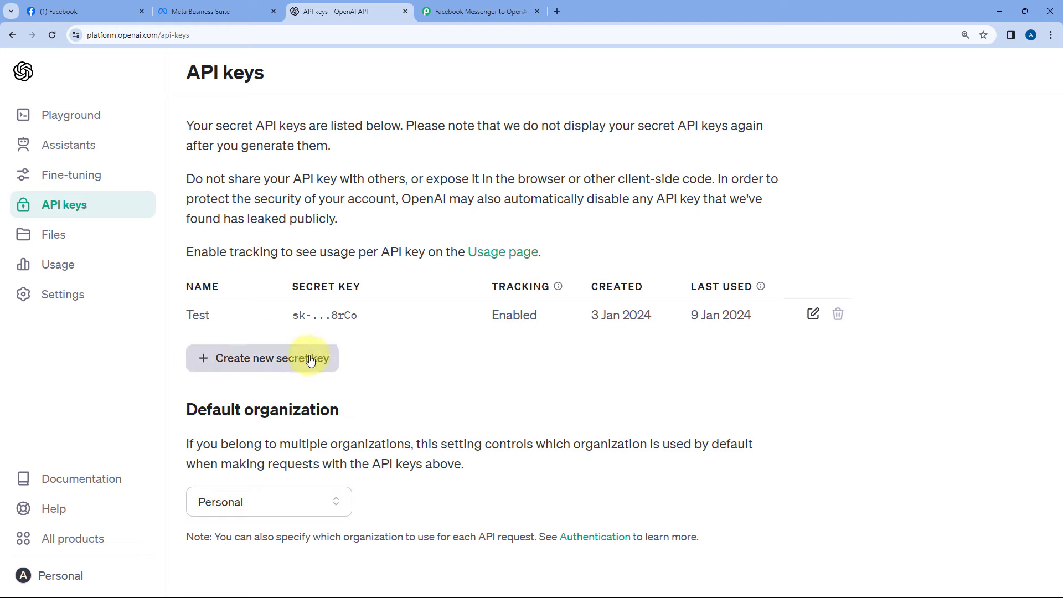
Create a new OpenAI secret key named "Pabbly Connect" and copy it
left_click(247, 362)
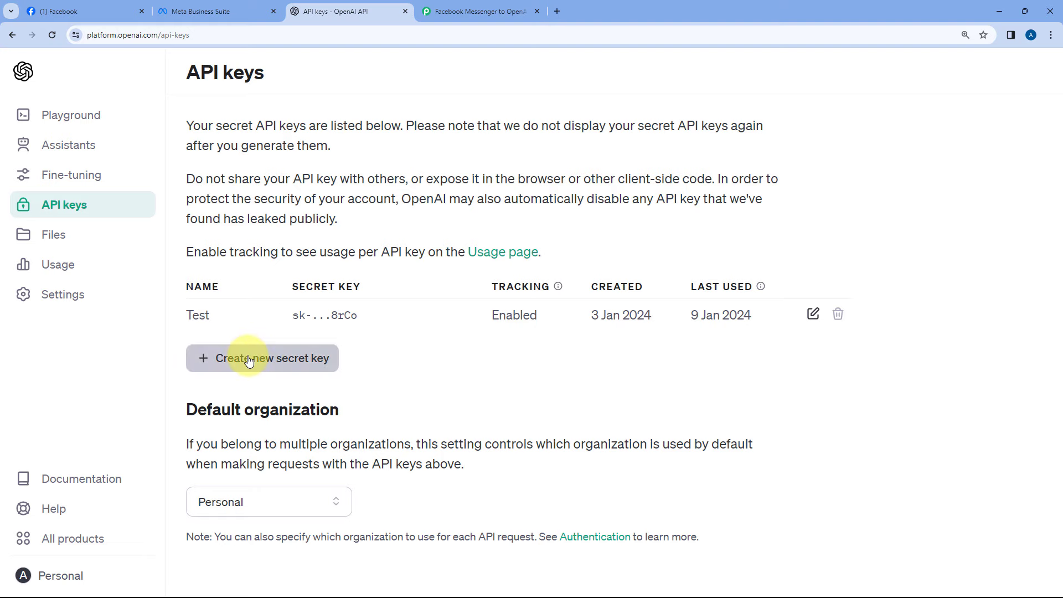
type("Pa")
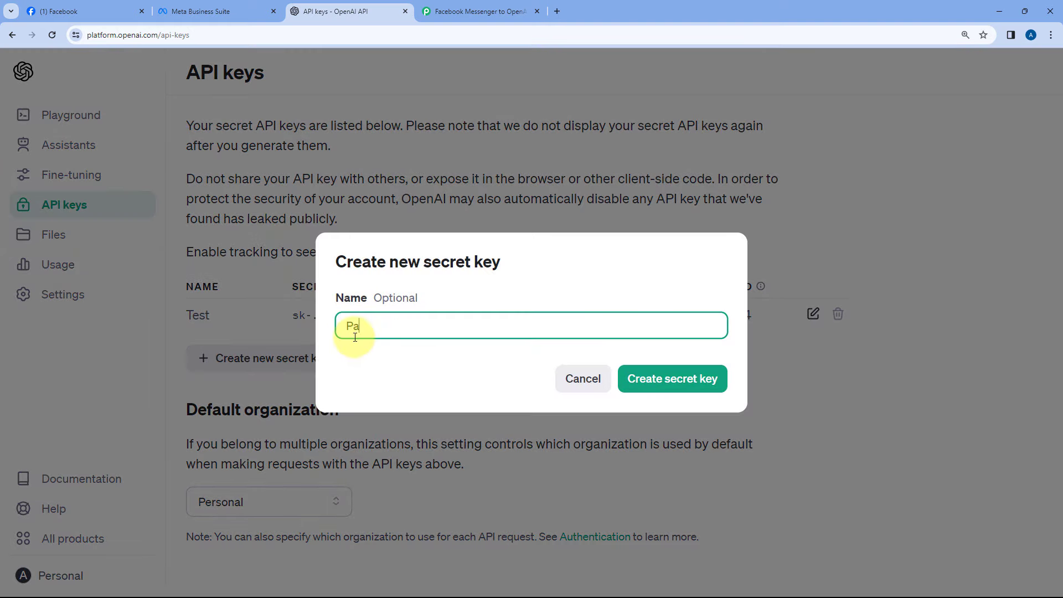
type("bbly Connect")
left_click(634, 378)
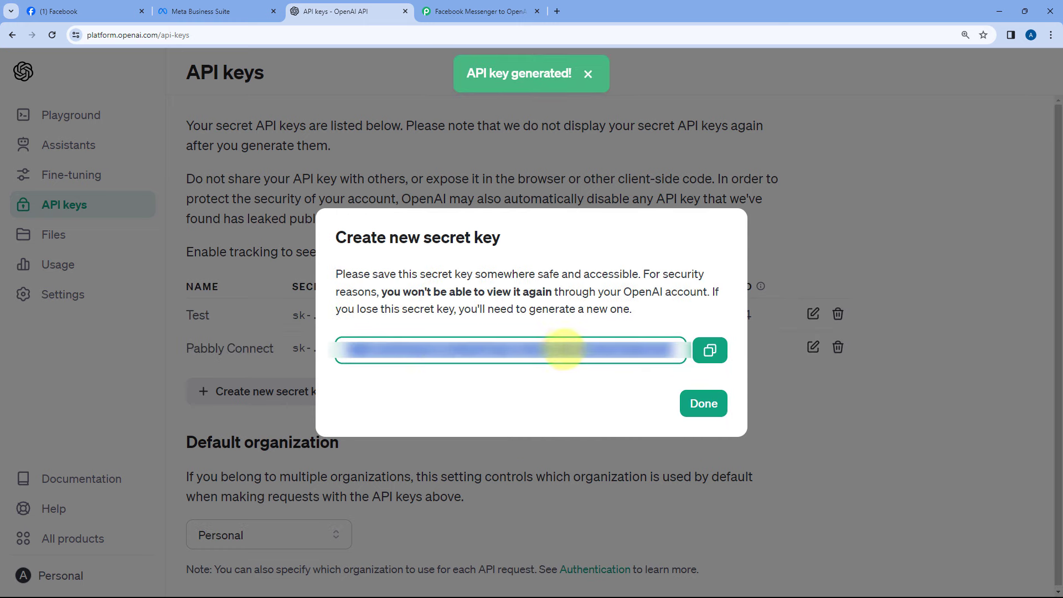
left_click(720, 355)
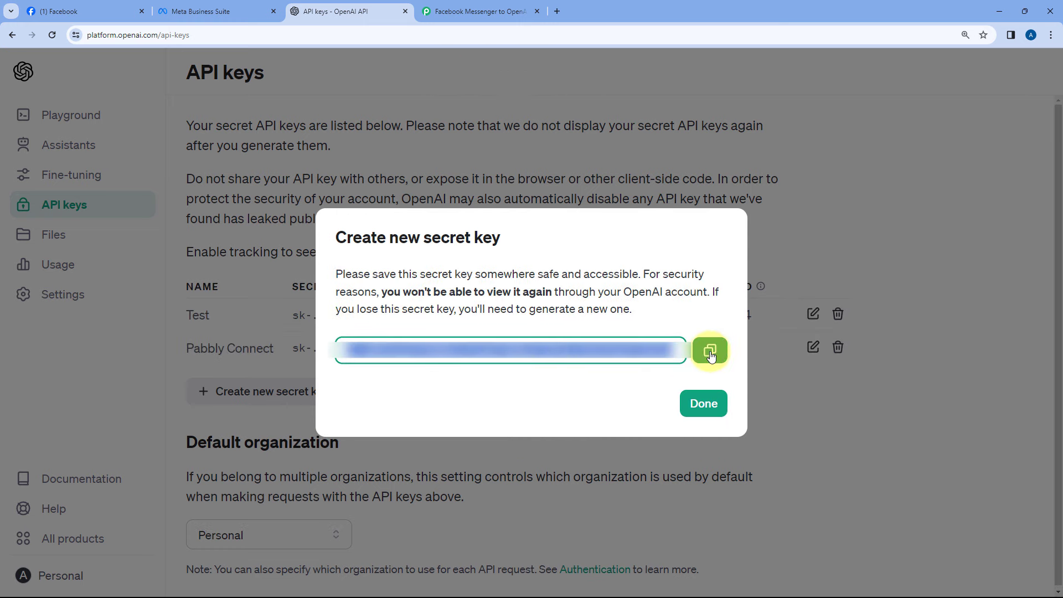
left_click(711, 354)
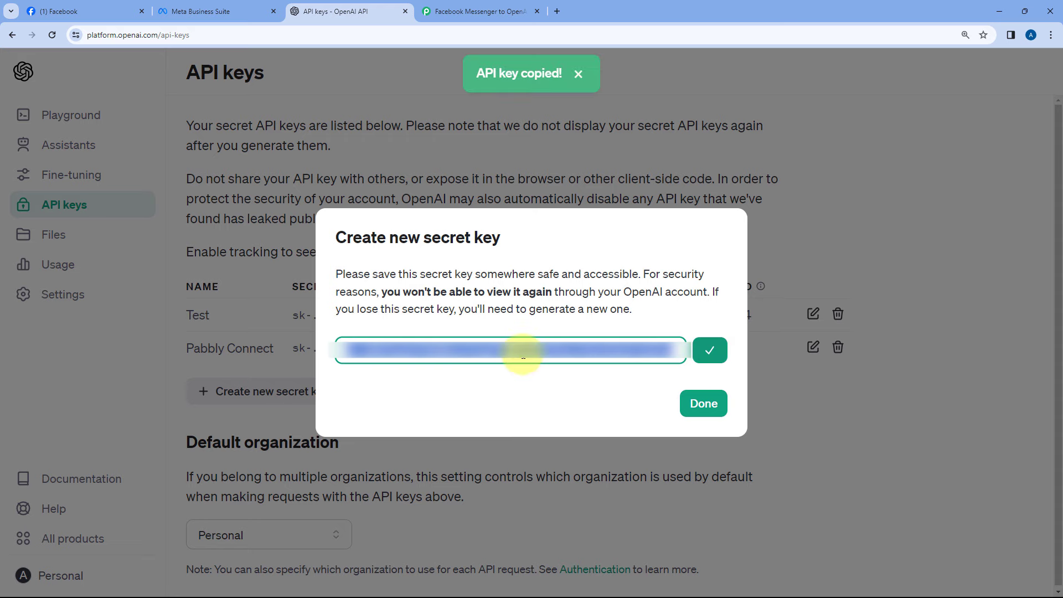
Go back to Pabbly Connect, paste the API key as the new OpenAI connection's token and save the connection
left_click(437, 11)
right_click(523, 328)
left_click(565, 434)
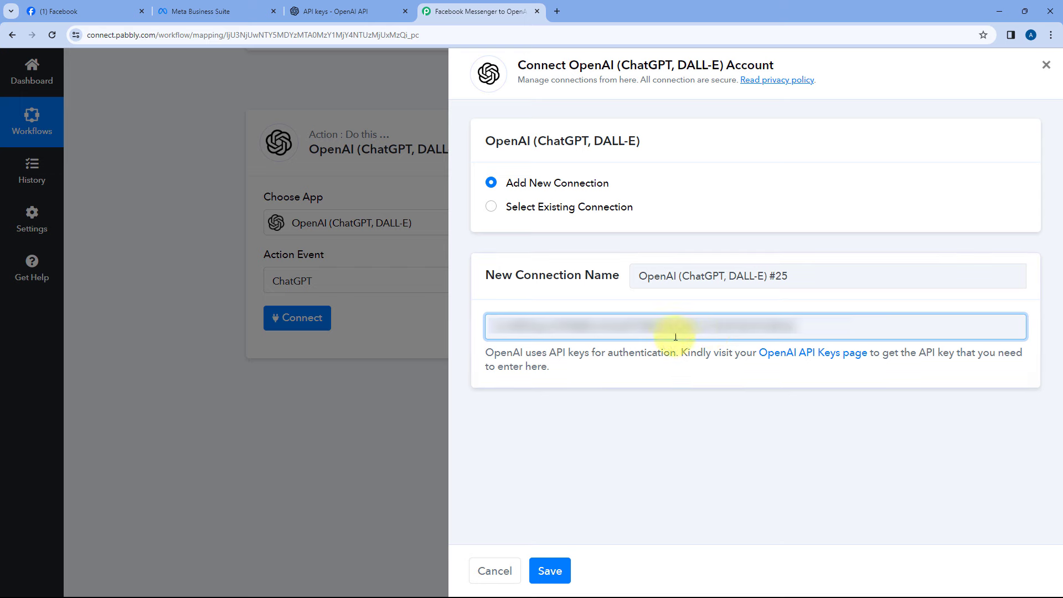
left_click(557, 568)
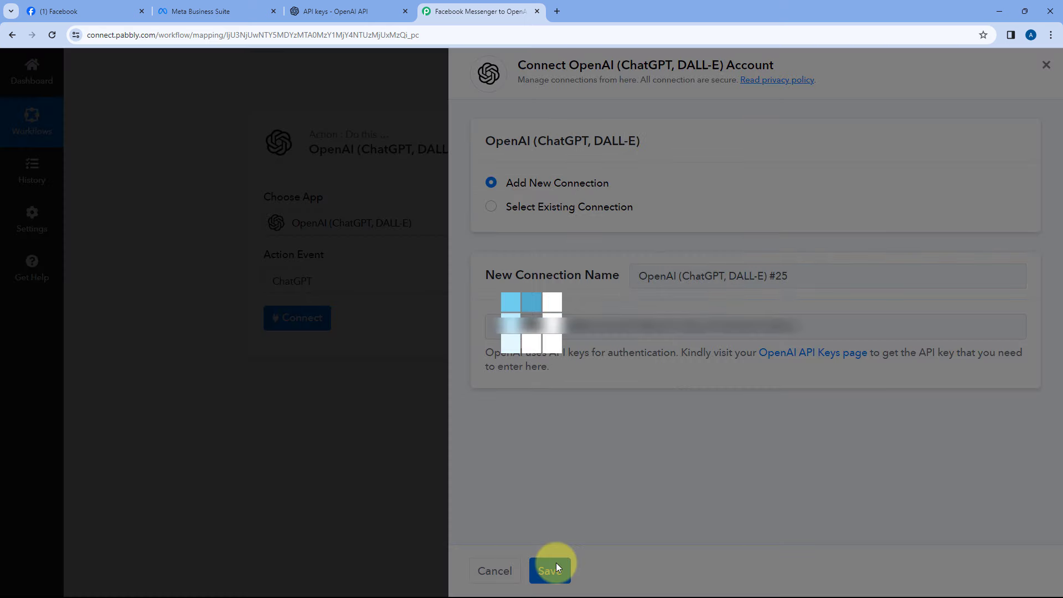
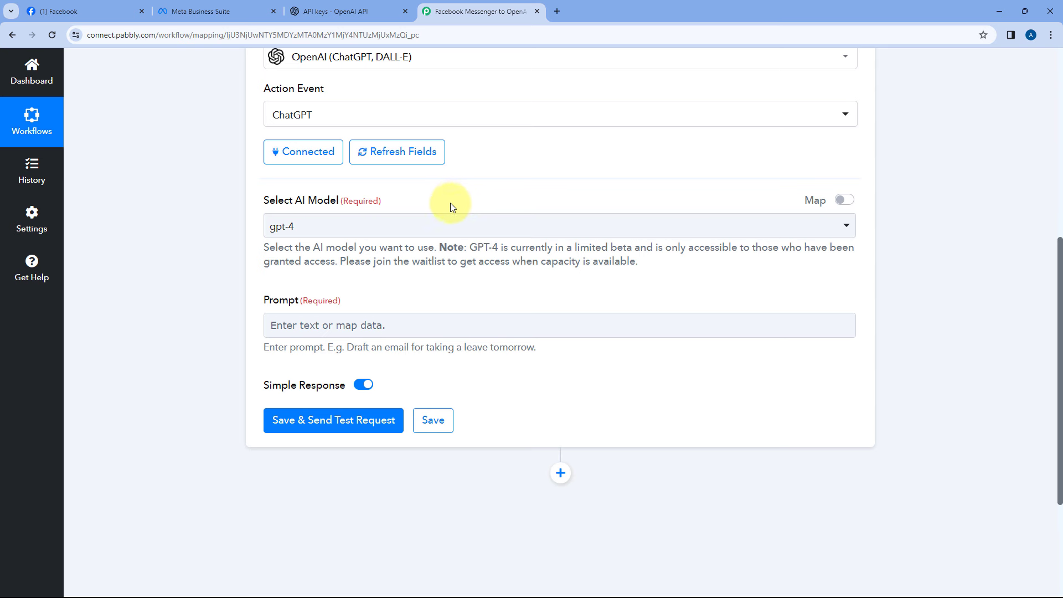
Fill the ChatGPT prompt with Royal Bakery page-manager reply instructions covering contact details and specialties, ending with a separate "User Message:" line
scroll(448, 204, "down", 1)
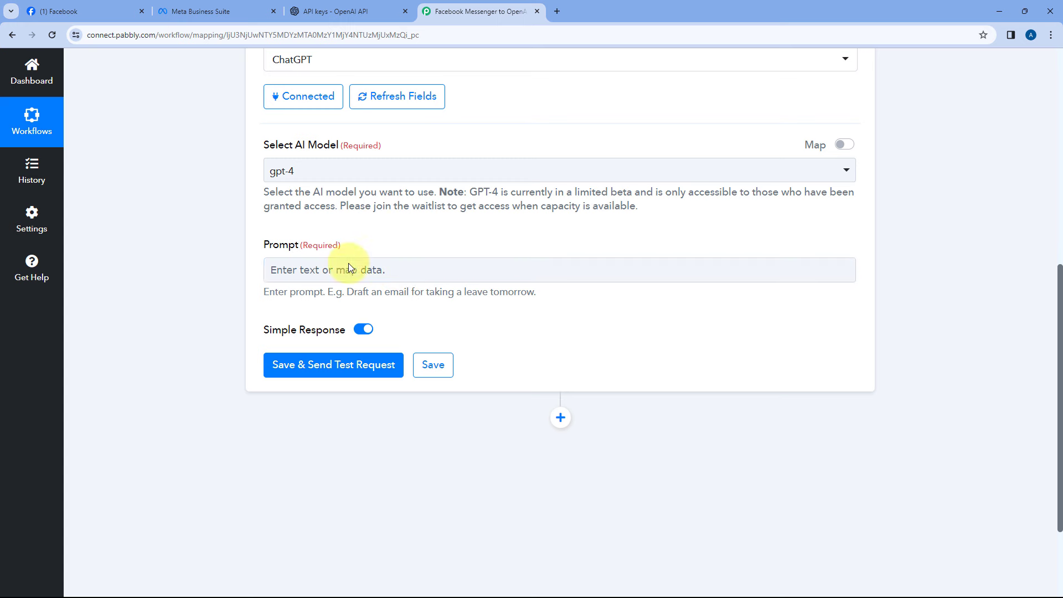
left_click(301, 272)
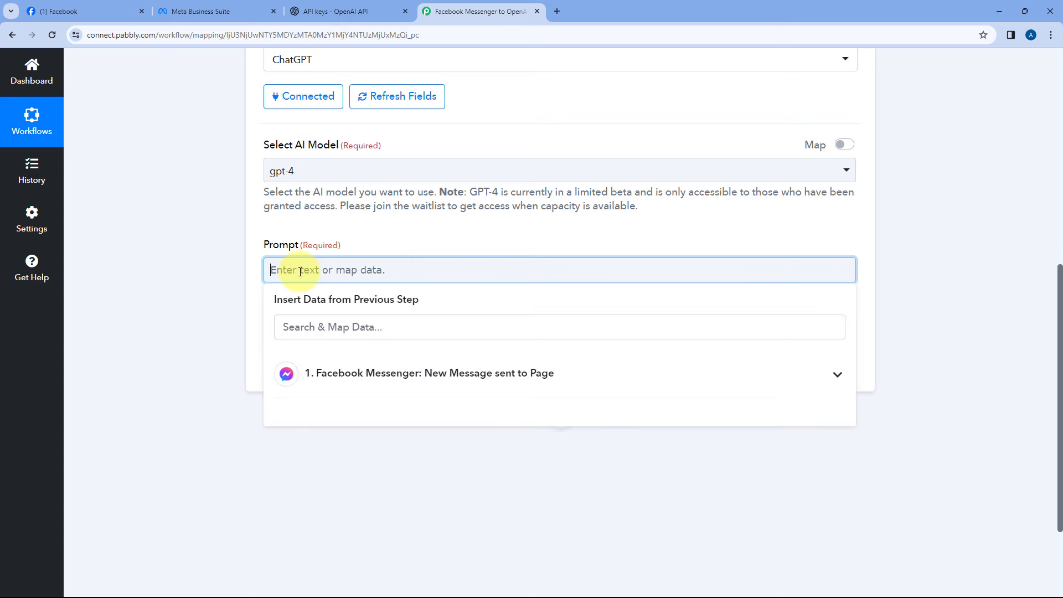
right_click(299, 271)
left_click(356, 379)
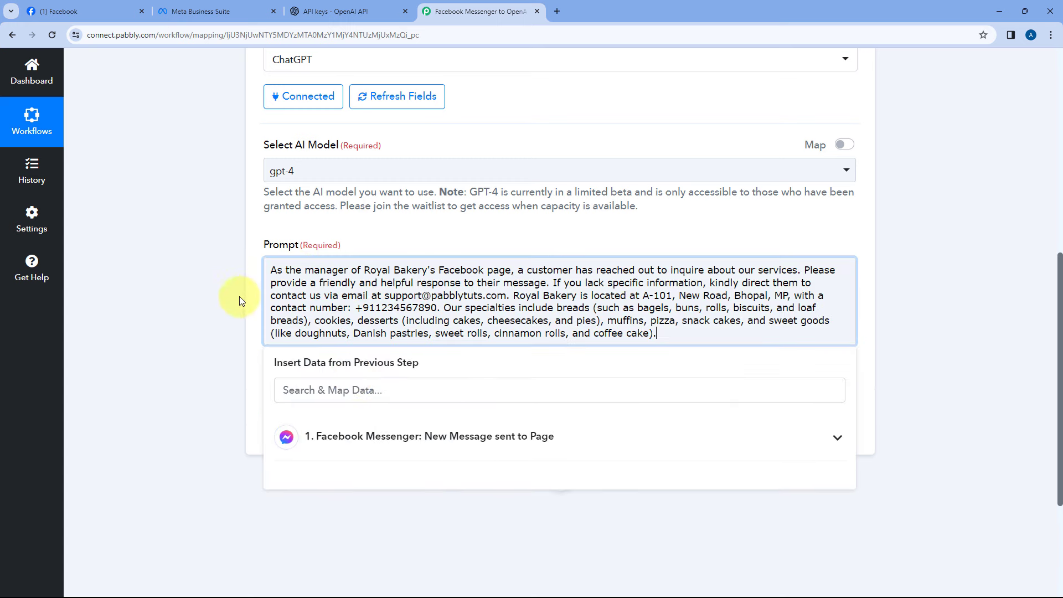
left_click(315, 283)
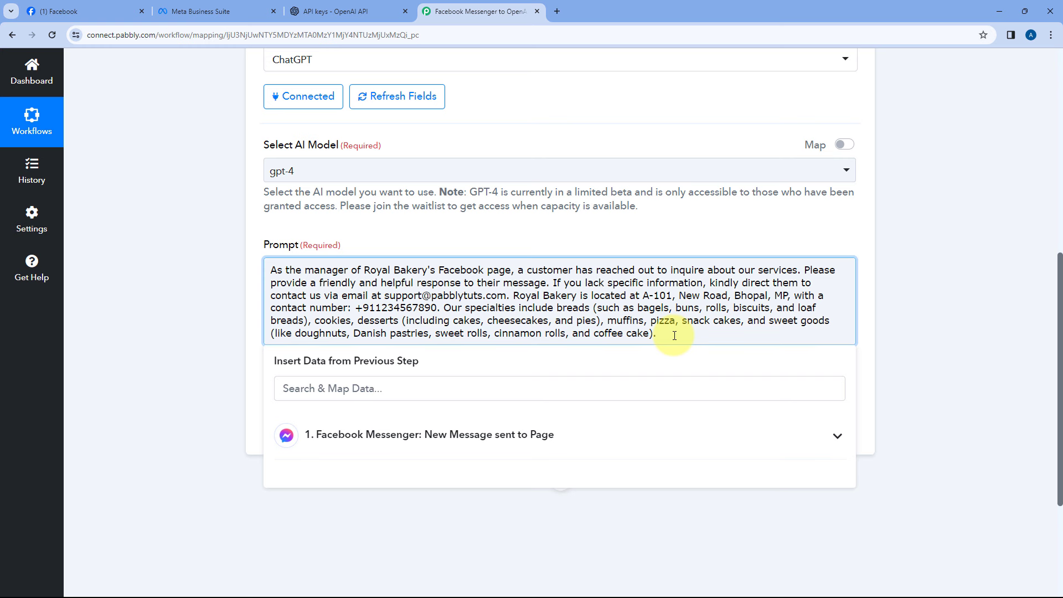
key("Return")
key("Return")
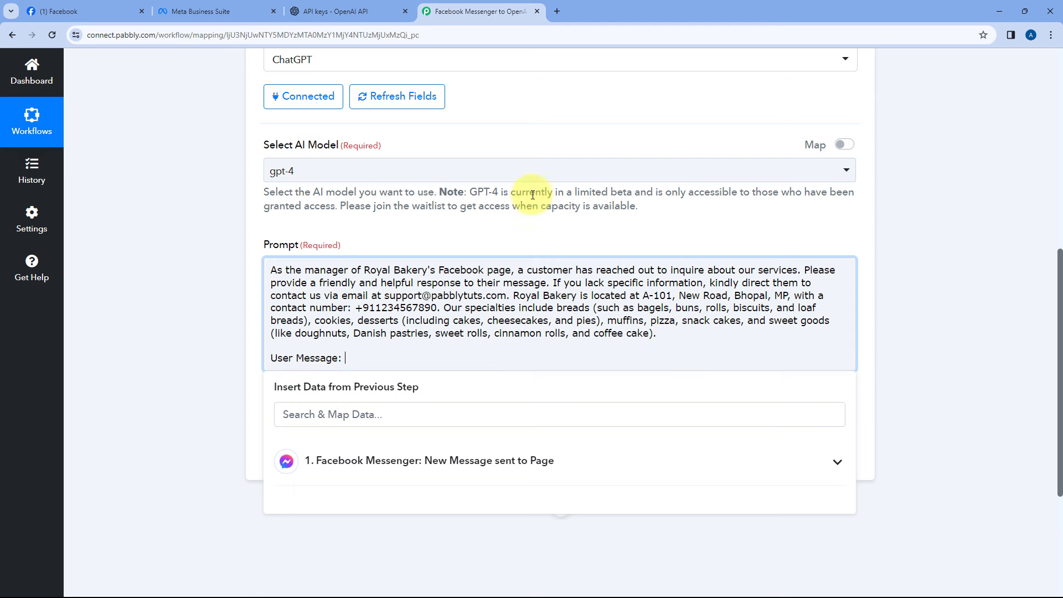
Review the customer's message in Royal Bakery's Meta Business Suite inbox and the matching message text in the Pabbly trigger's captured response
left_click(103, 6)
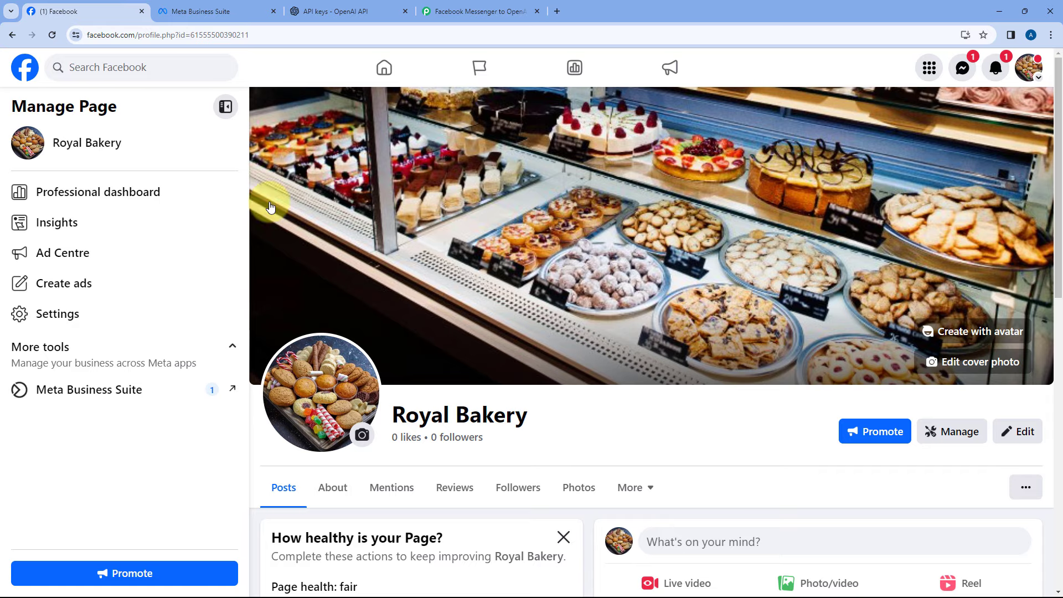
left_click(221, 11)
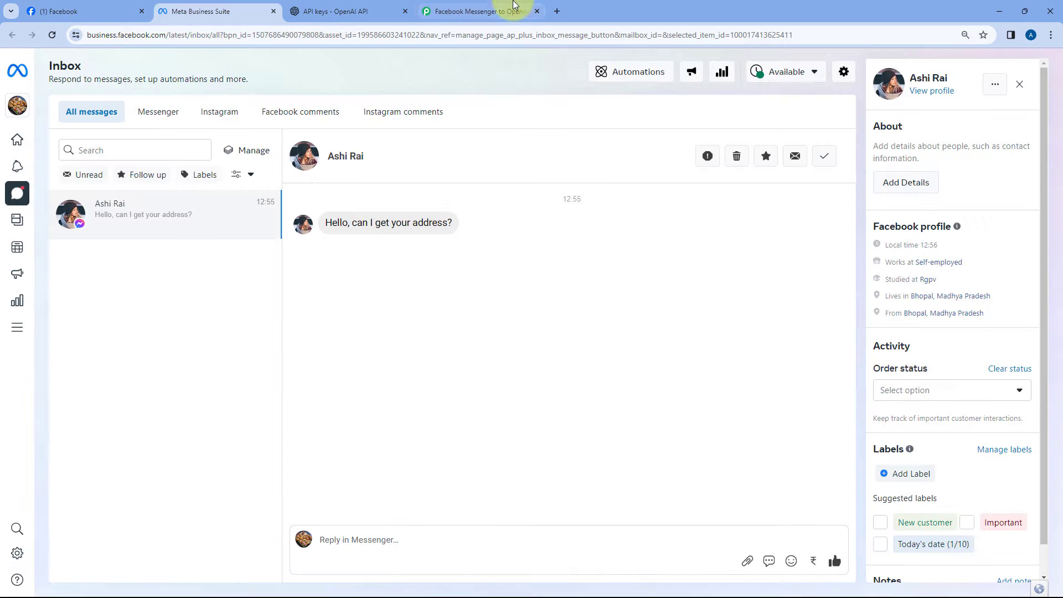
left_click(480, 11)
scroll(498, 166, "up", 8)
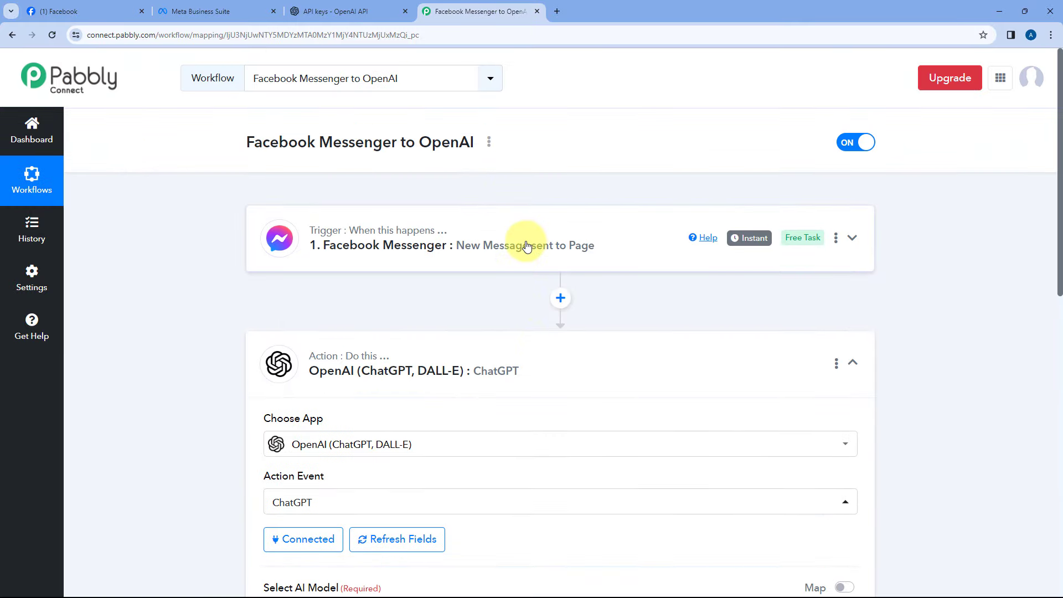
left_click(531, 245)
scroll(171, 258, "down", 9)
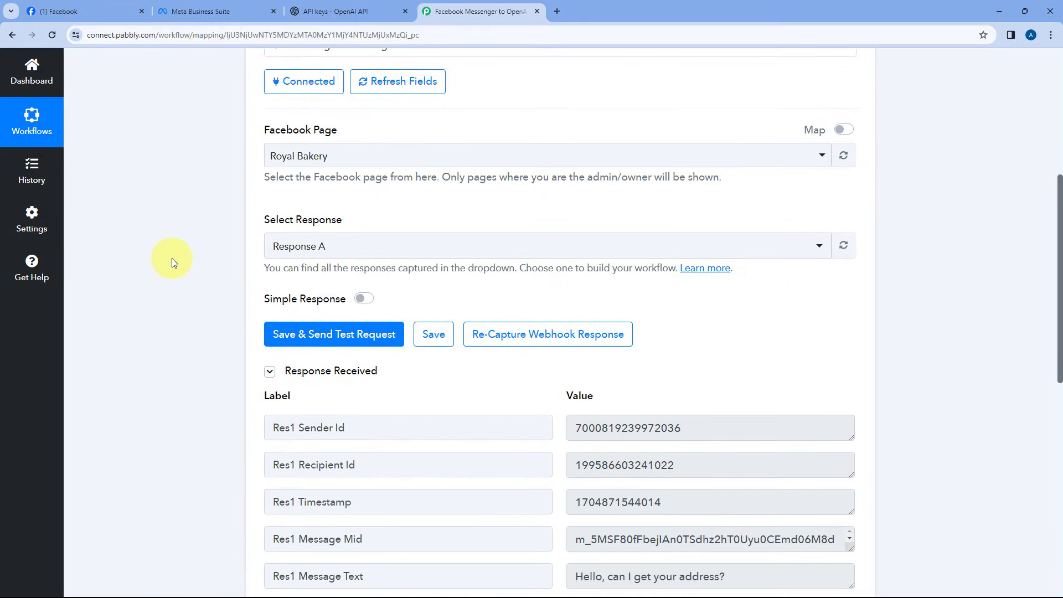
scroll(179, 258, "down", 2)
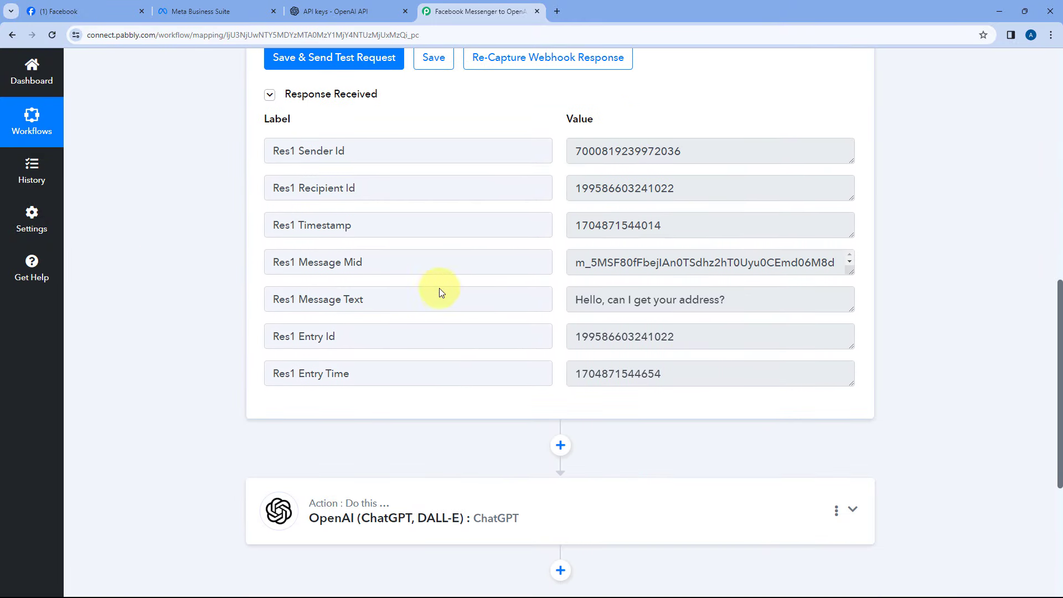
left_click_drag(359, 299, 332, 299)
left_click_drag(725, 300, 560, 302)
left_click(560, 303)
scroll(277, 310, "down", 3)
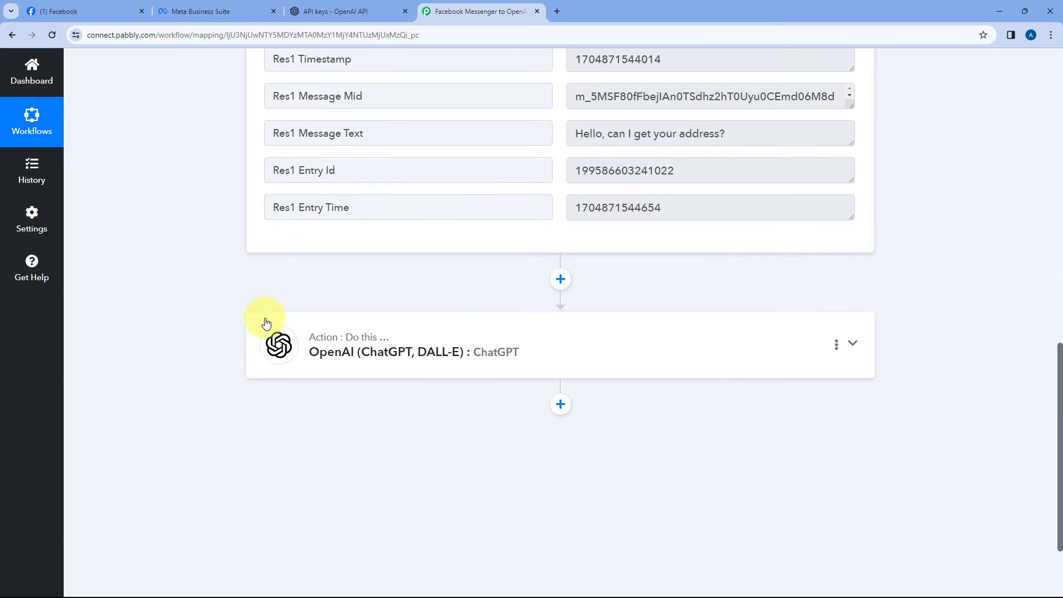
Map the Messenger trigger's Res1 Message Text after "User Message:" in the OpenAI action's ChatGPT prompt
left_click(444, 344)
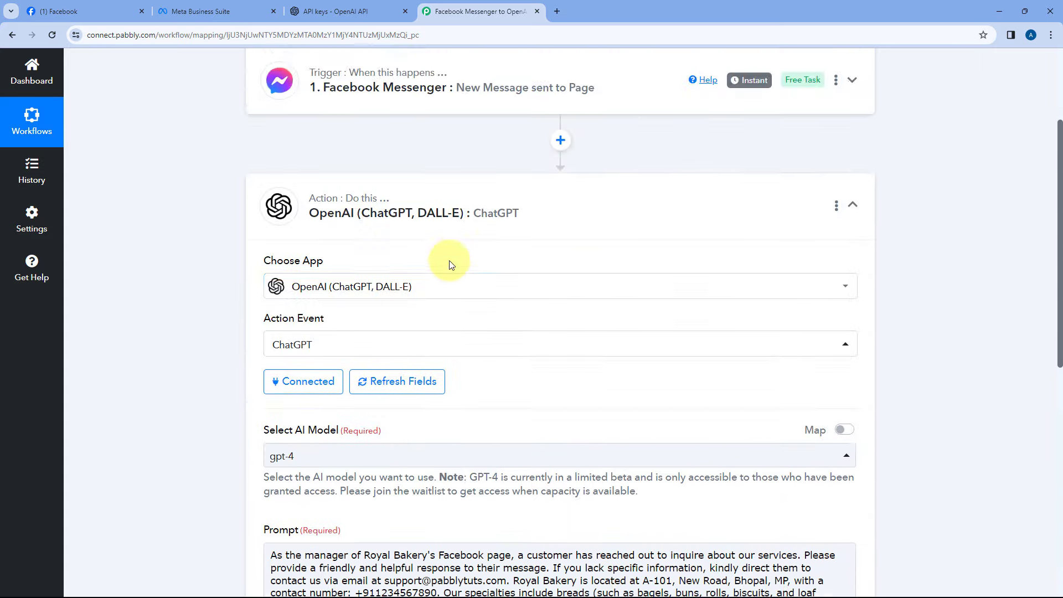
scroll(444, 262, "down", 5)
scroll(421, 256, "down", 2)
left_click(378, 259)
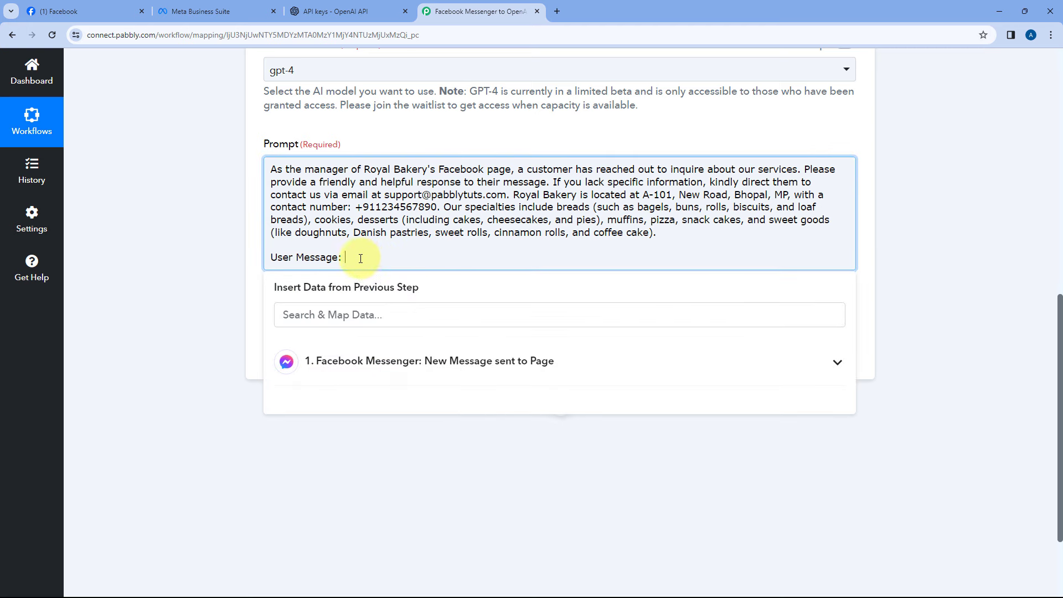
left_click(425, 362)
scroll(232, 335, "down", 2)
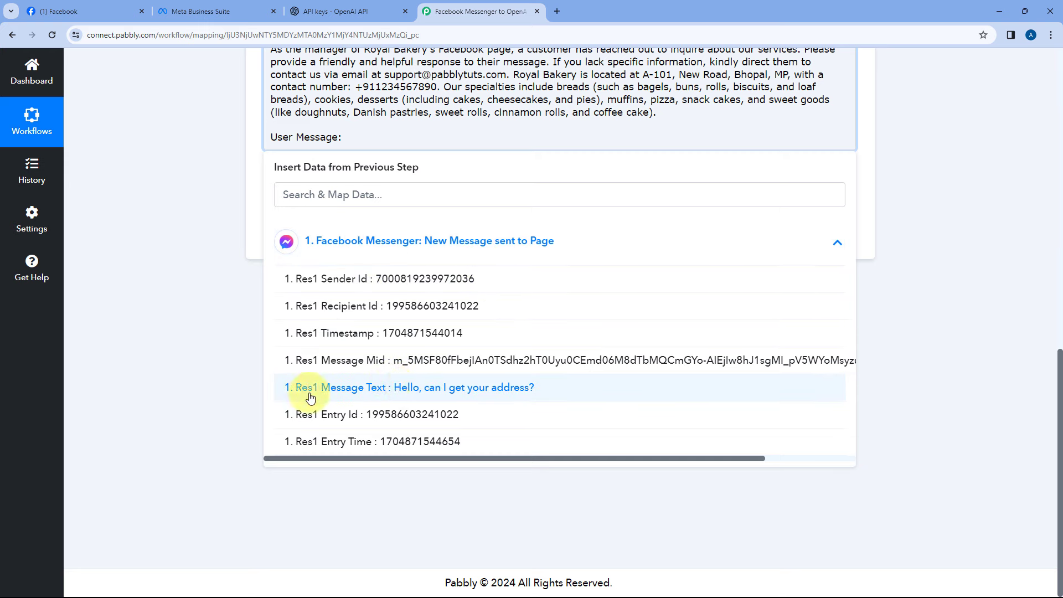
left_click(357, 397)
left_click(211, 215)
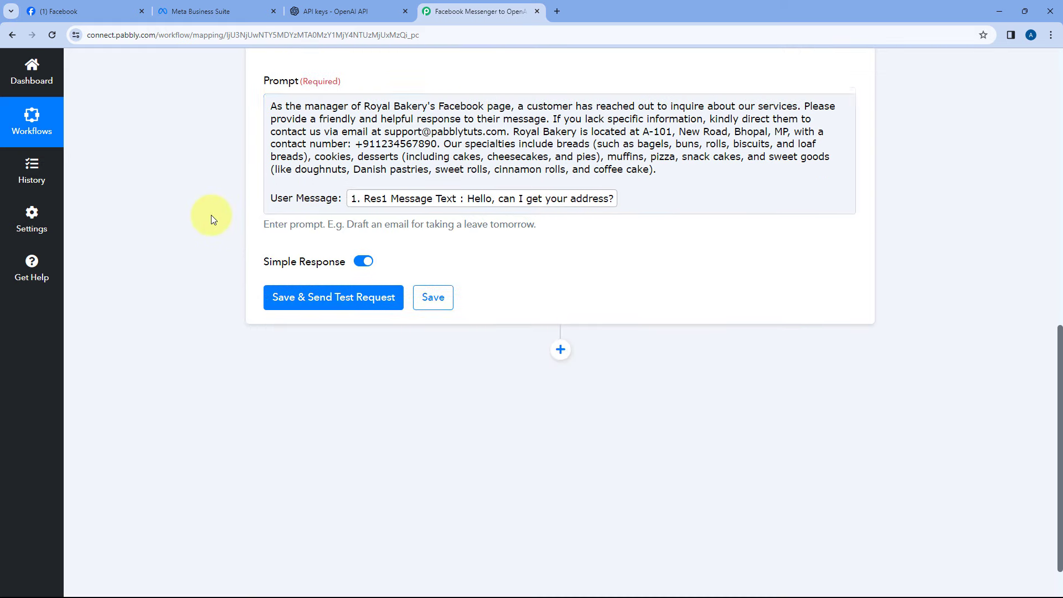
scroll(518, 261, "up", 1)
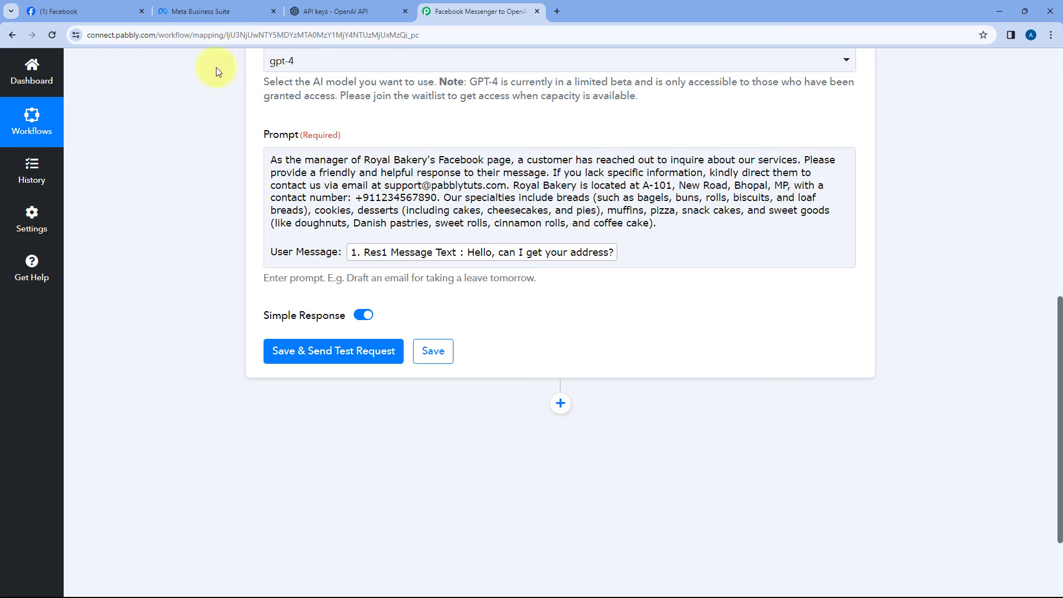
Check the customer's message in the Meta Business Suite inbox, return to Pabbly Connect, then save the ChatGPT action and send a test request
left_click(224, 11)
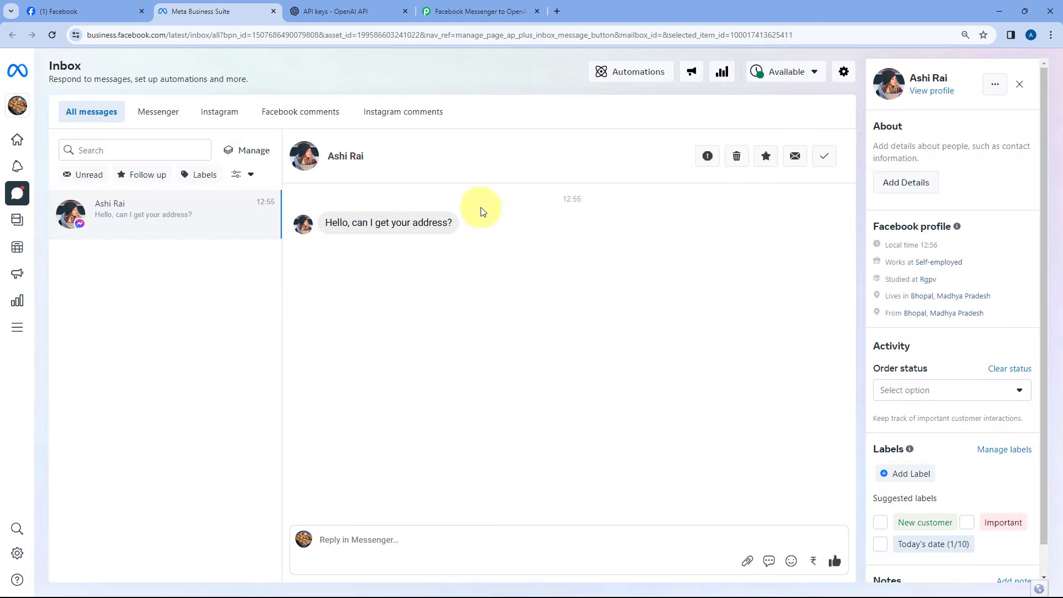
left_click(481, 11)
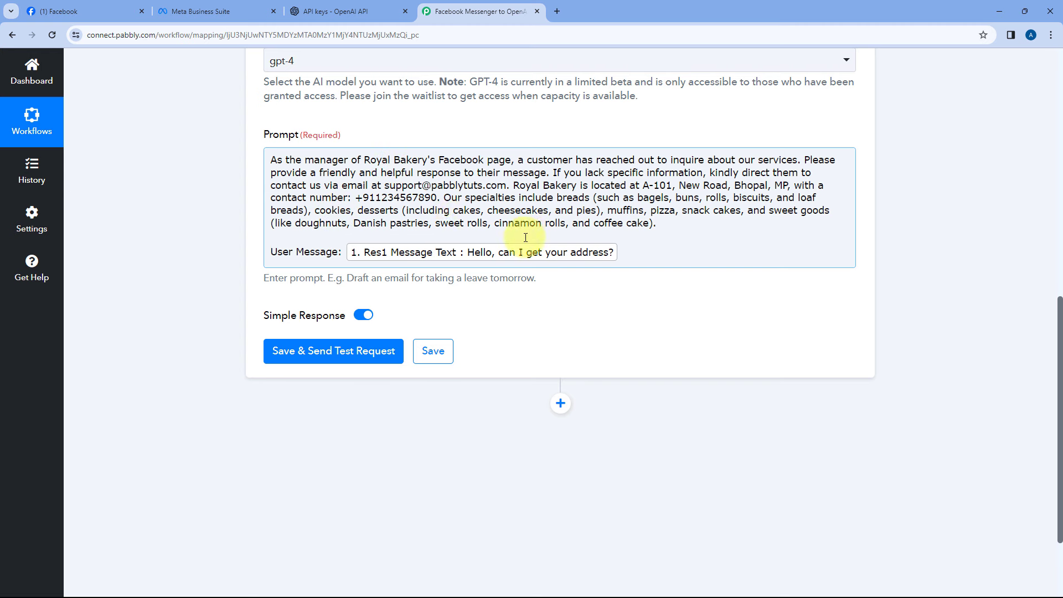
left_click(339, 355)
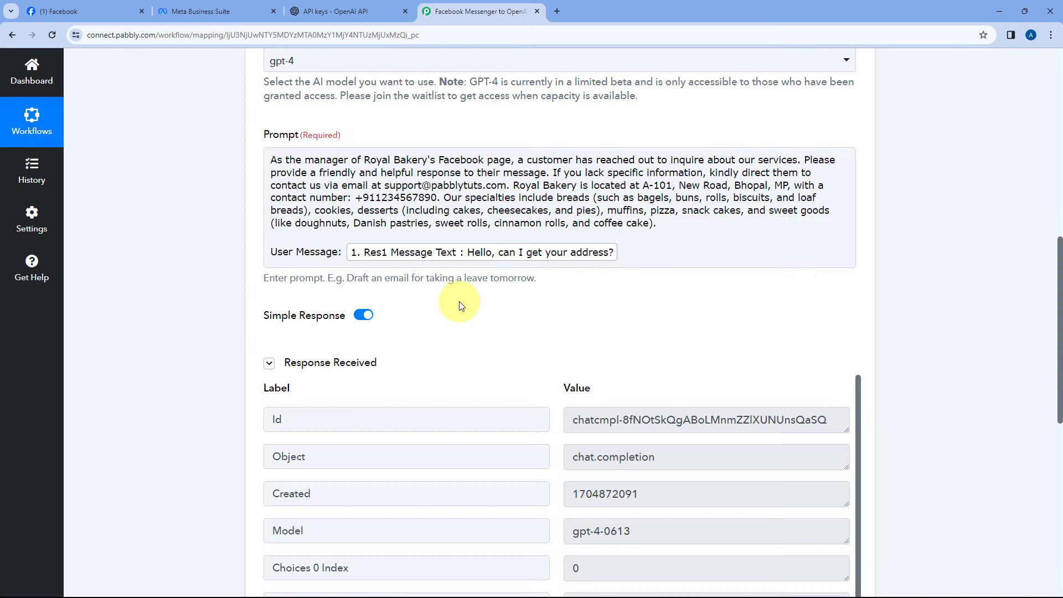
Enlarge the response's Choices 0 Message Content and examine the generated reply's address and sign-off against the customer's question in the Meta inbox
scroll(460, 301, "down", 4)
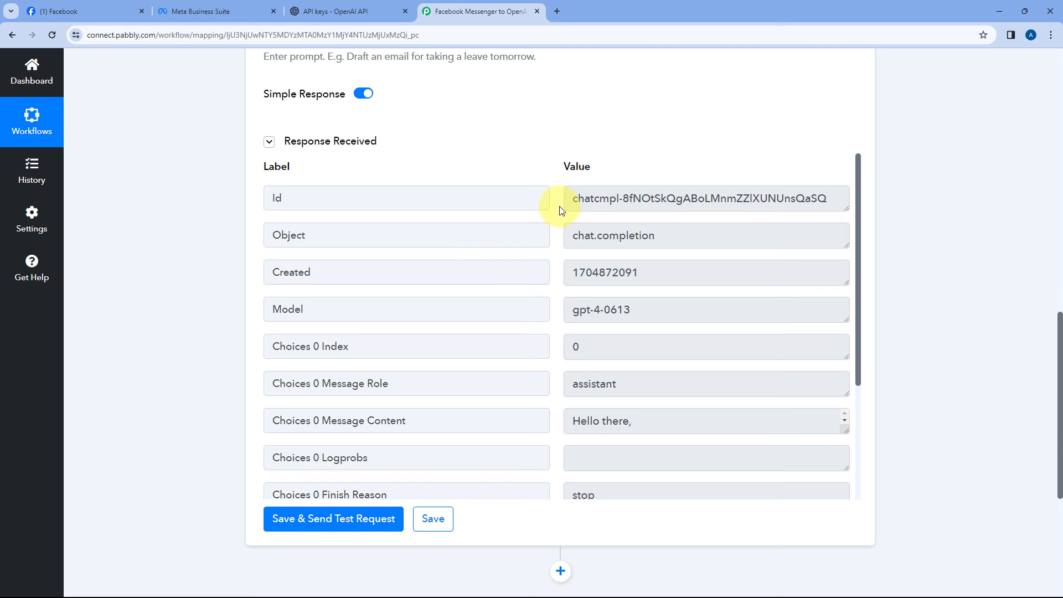
scroll(559, 206, "down", 2)
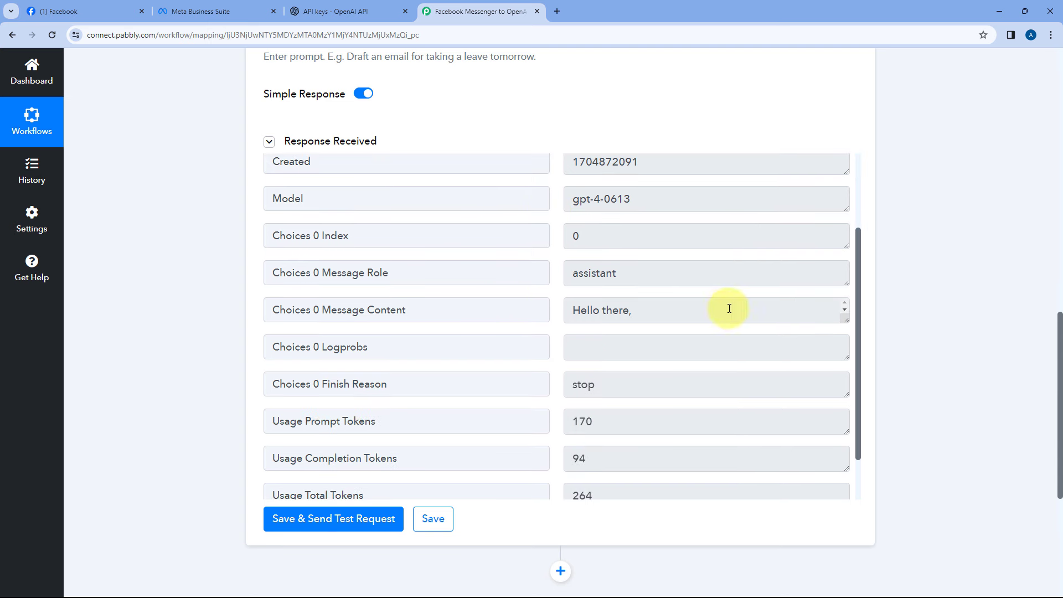
left_click_drag(844, 334, 844, 471)
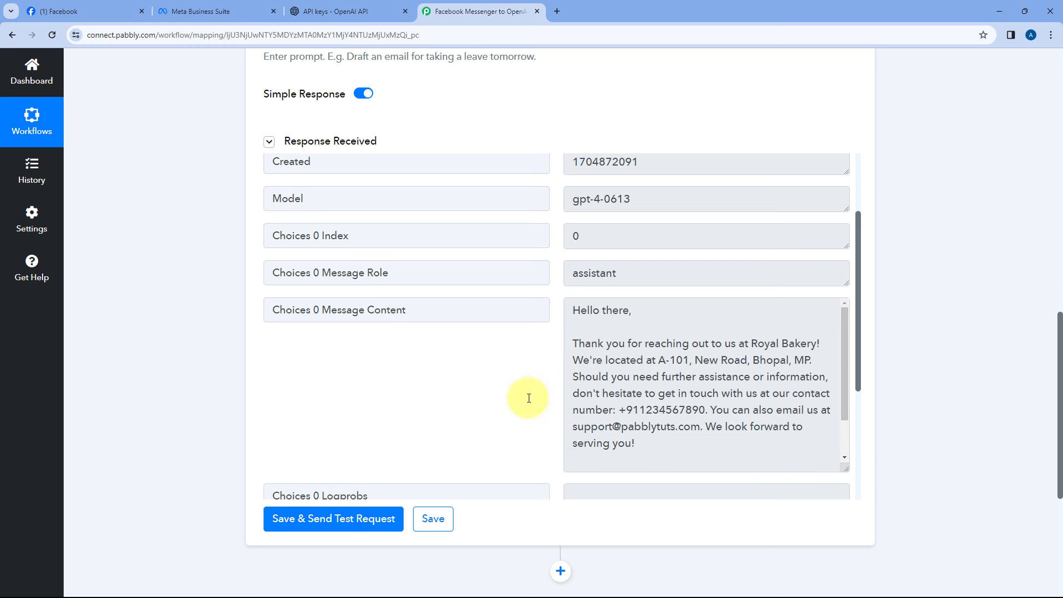
scroll(735, 260, "down", 2)
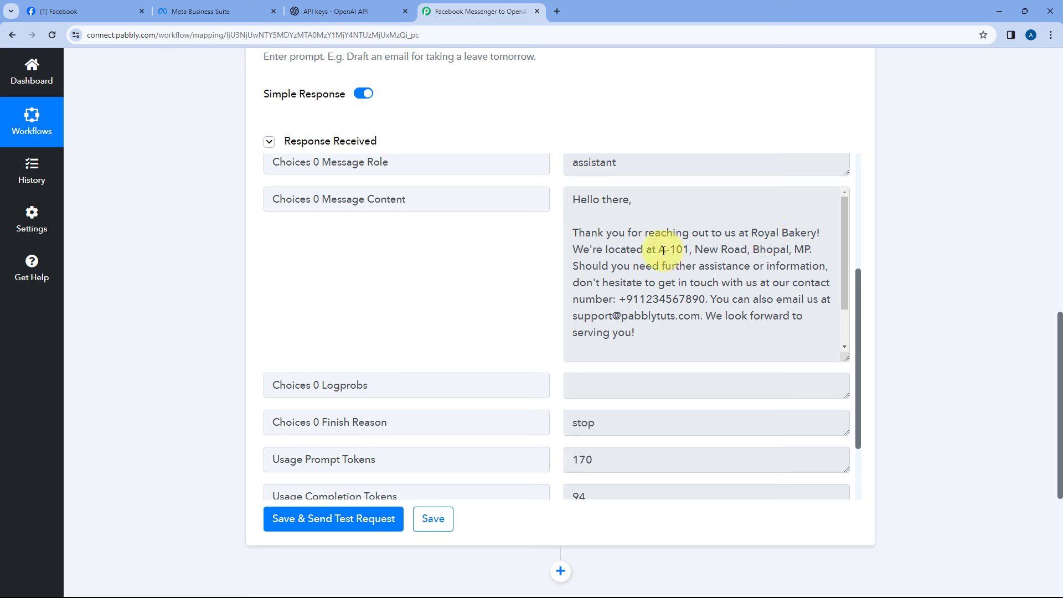
left_click_drag(658, 250, 691, 249)
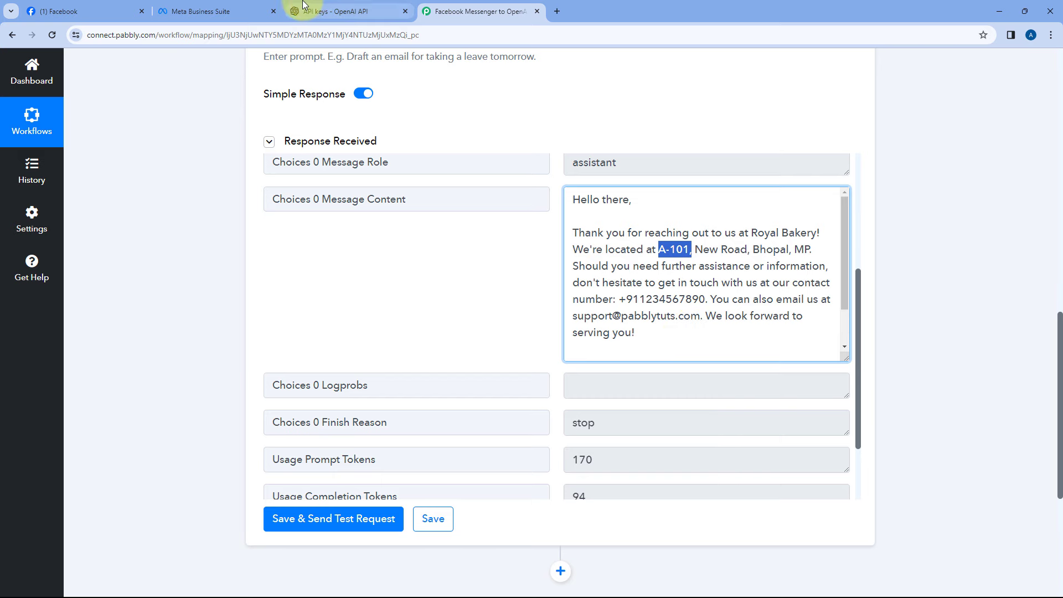
left_click(200, 11)
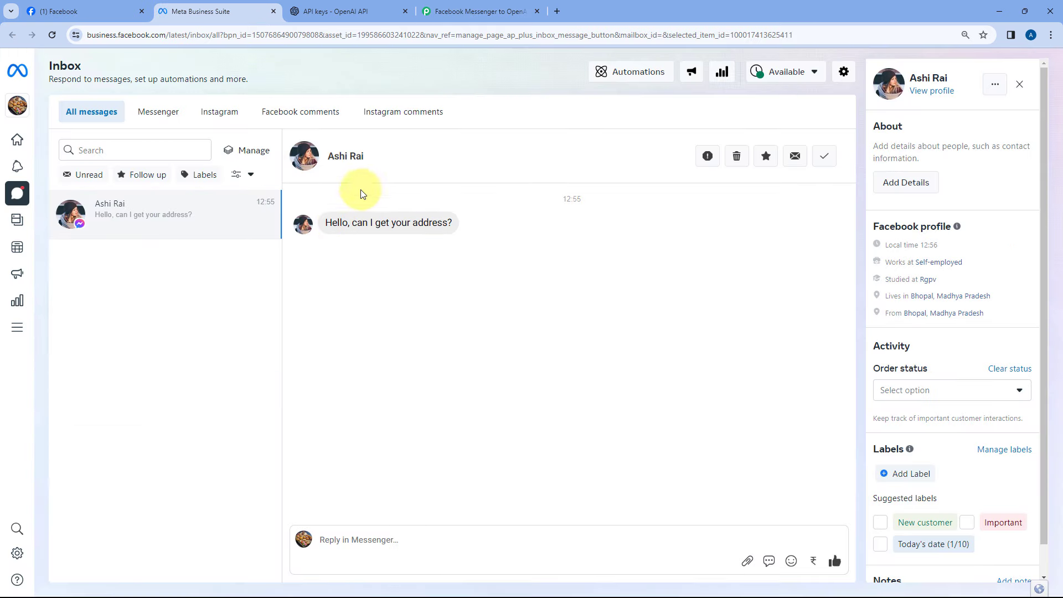
left_click(482, 6)
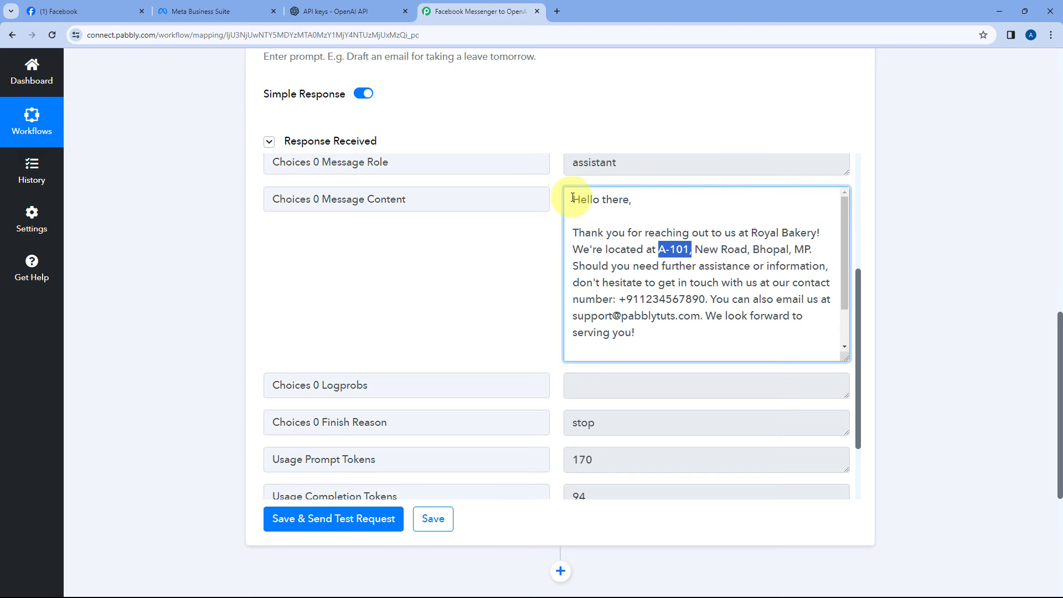
left_click_drag(573, 199, 649, 346)
left_click(636, 290)
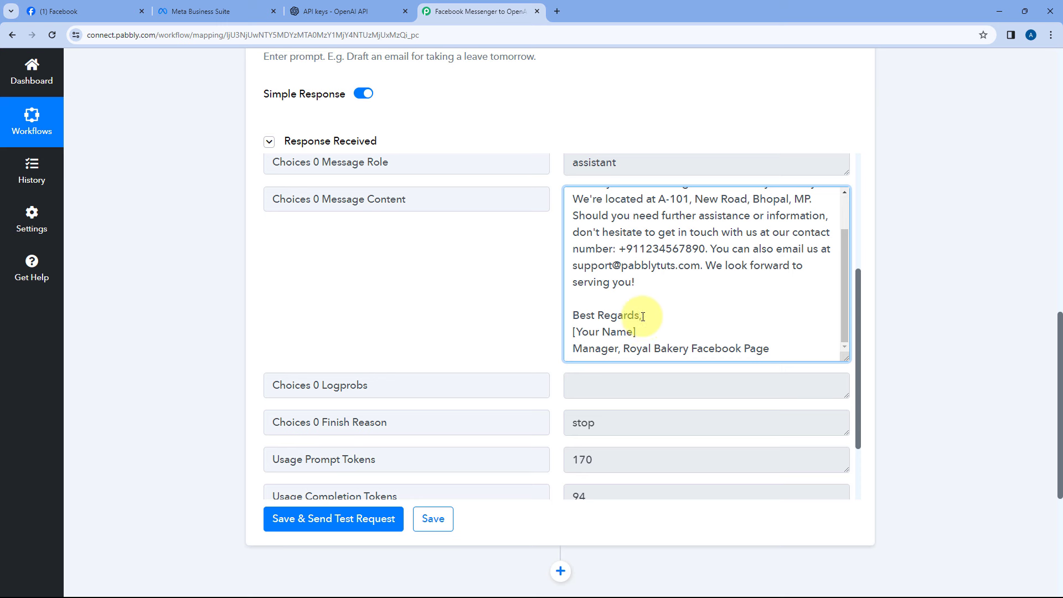
left_click_drag(637, 331, 554, 330)
left_click(619, 284)
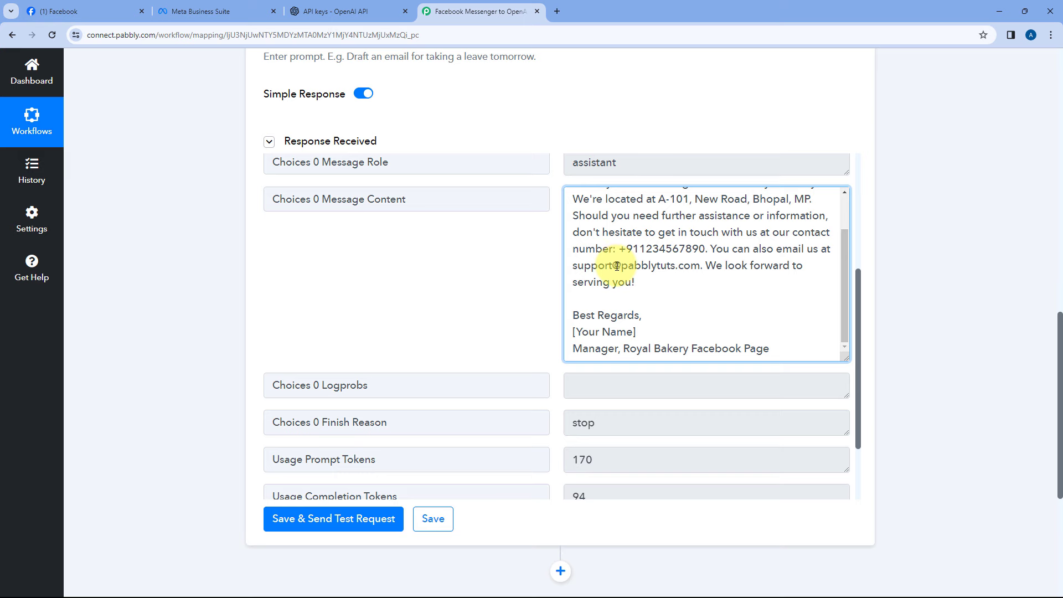
Extend the prompt above the User Message line, asking for a short and crisp message reply without regards or business name in the end
scroll(617, 267, "down", 1)
scroll(560, 237, "up", 7)
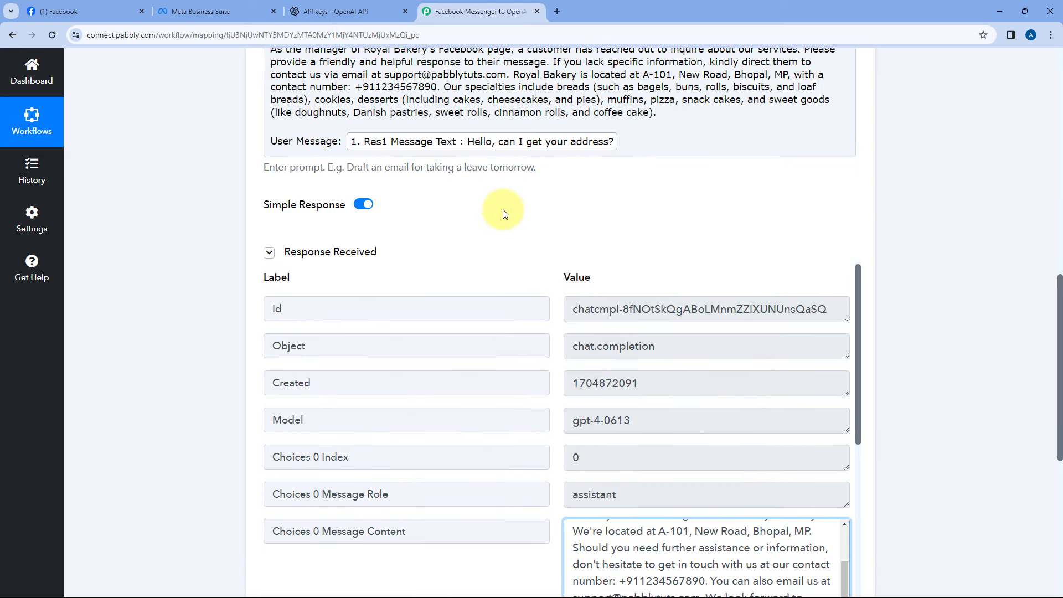
scroll(504, 215, "up", 3)
left_click(656, 261)
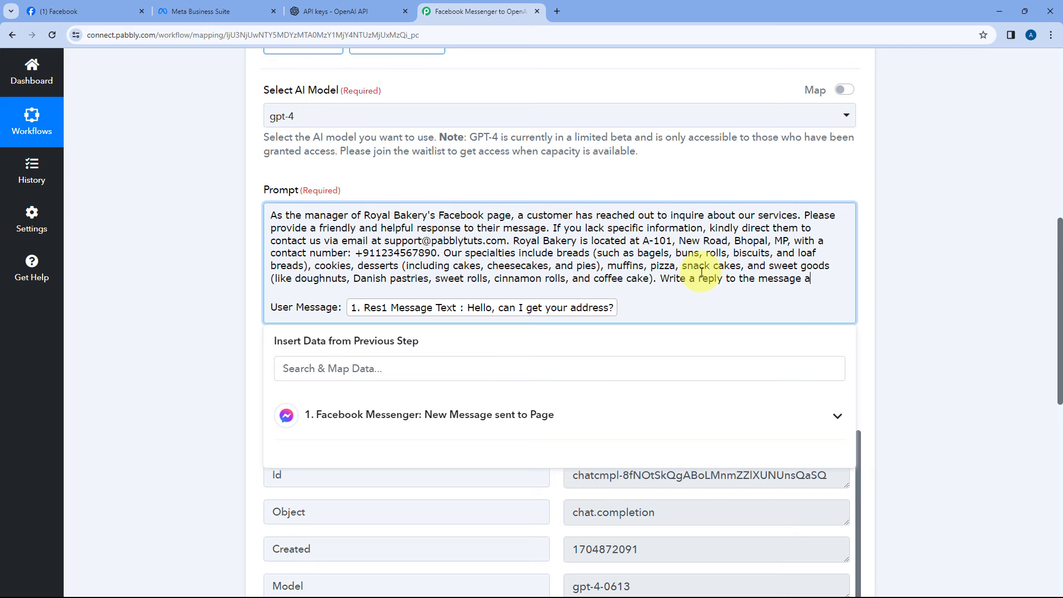
type("nd keep it short and c")
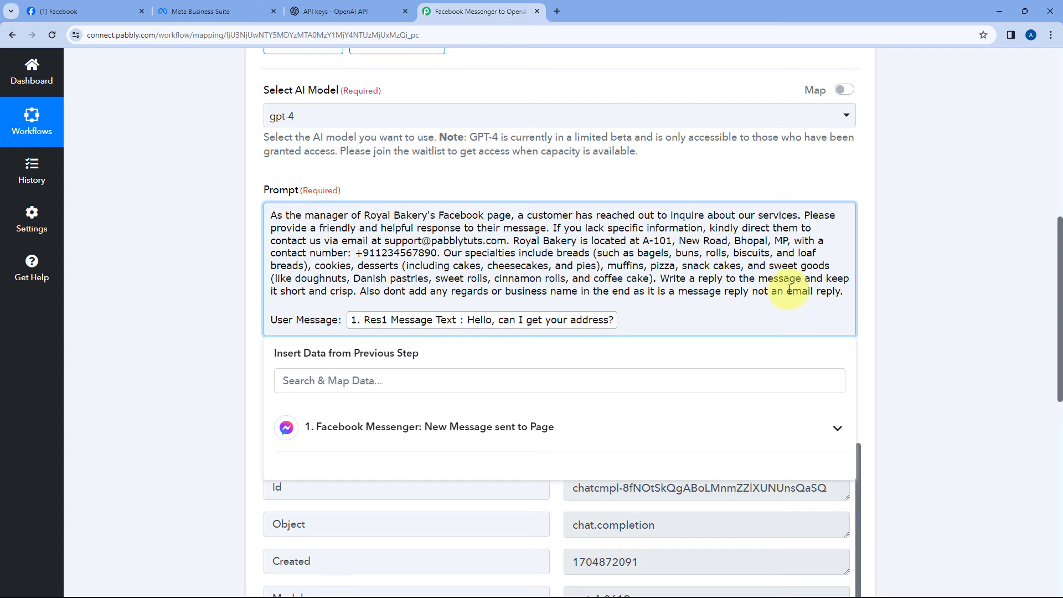
Collapse the old ChatGPT response, then save the action and send a new test request with the revised prompt
scroll(888, 306, "down", 5)
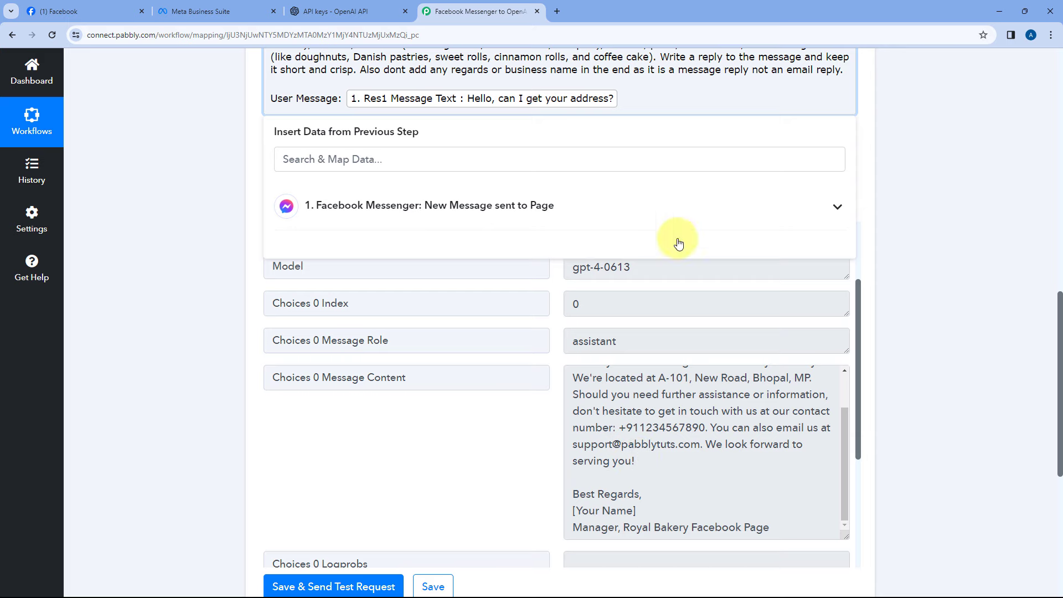
left_click(882, 177)
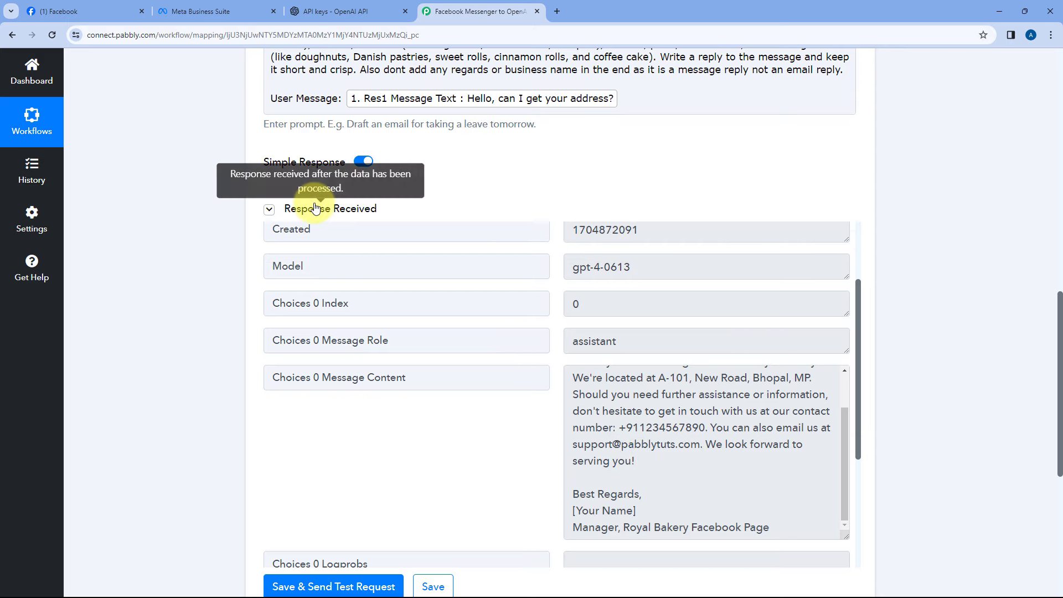
left_click(269, 209)
left_click(312, 239)
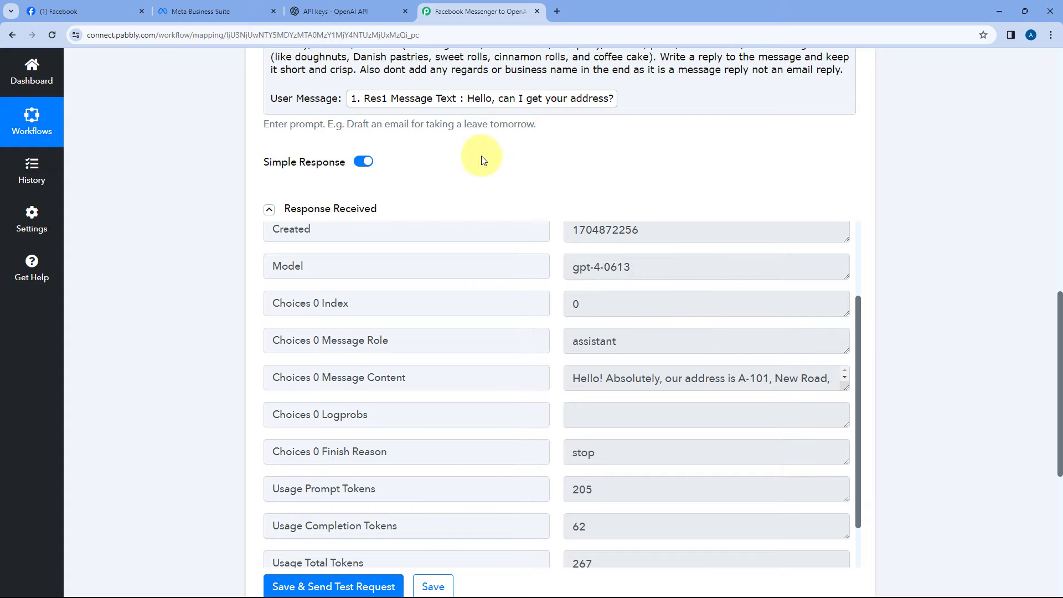
Enlarge the new Choices 0 Message Content and compare the regenerated reply with the customer's question in the Meta Business Suite inbox
scroll(554, 221, "up", 3)
scroll(526, 260, "down", 2)
scroll(542, 268, "down", 2)
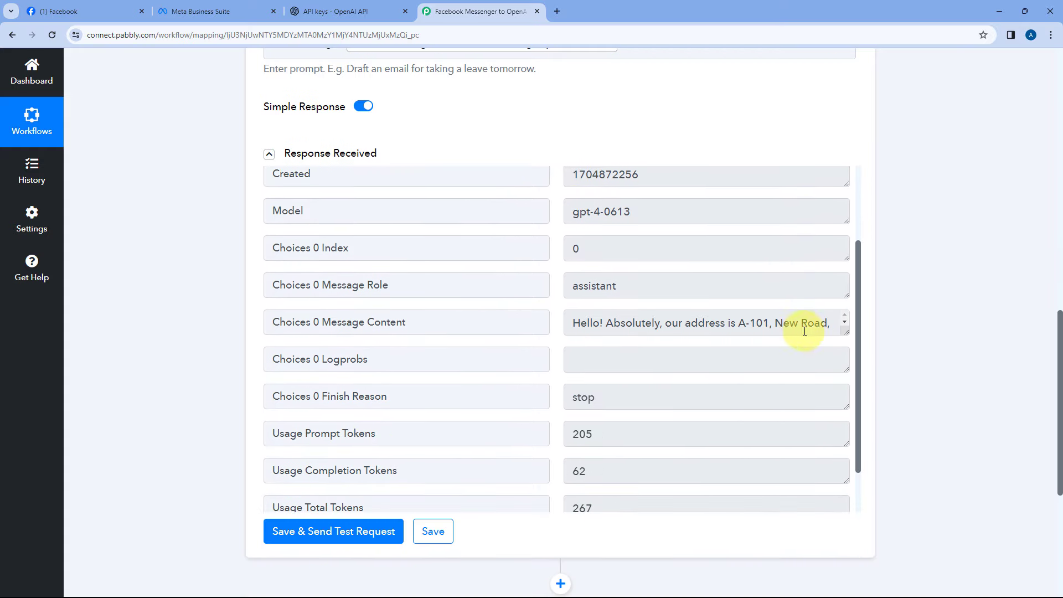
left_click_drag(844, 329, 846, 440)
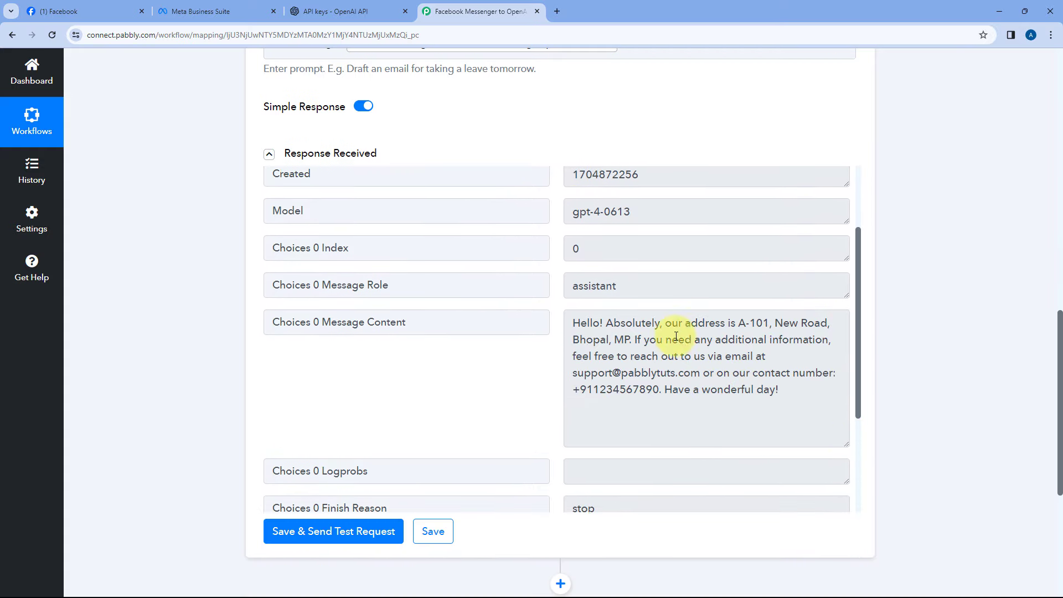
left_click(587, 322)
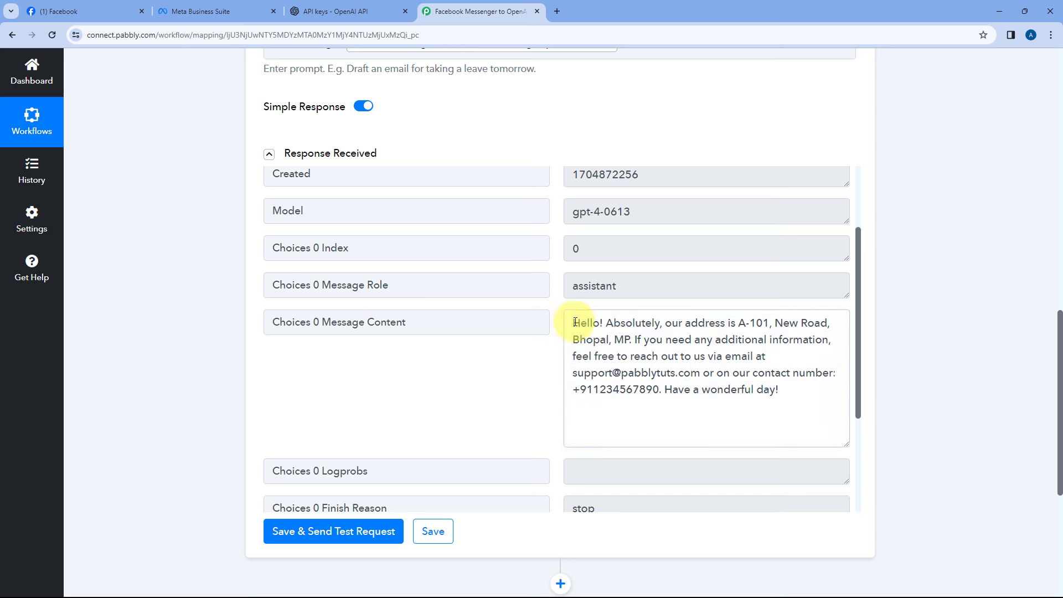
double_click(587, 323)
left_click(739, 323)
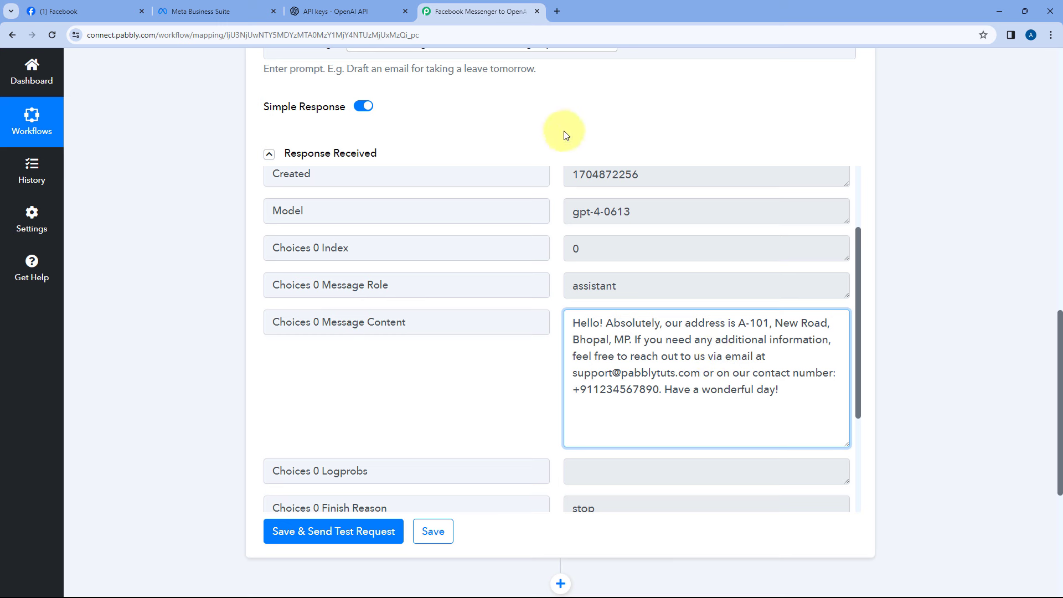
scroll(554, 143, "up", 3)
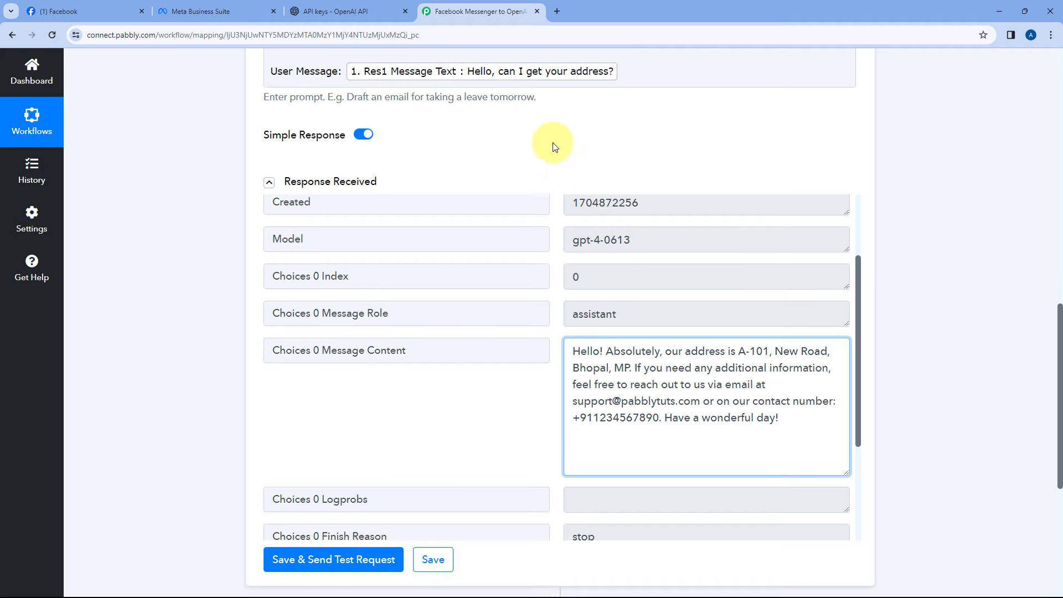
left_click(201, 11)
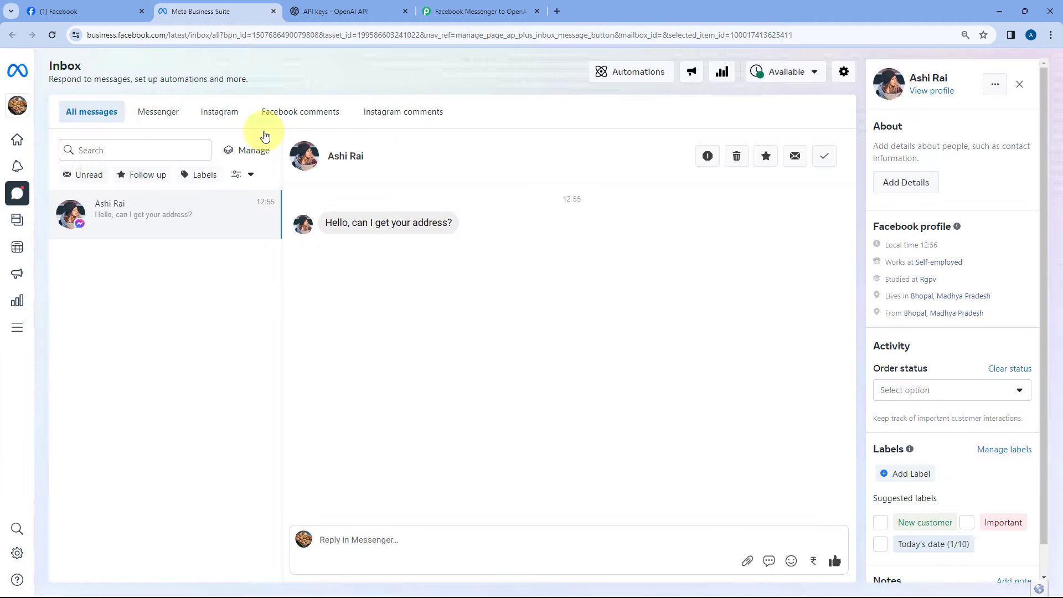
left_click(460, 11)
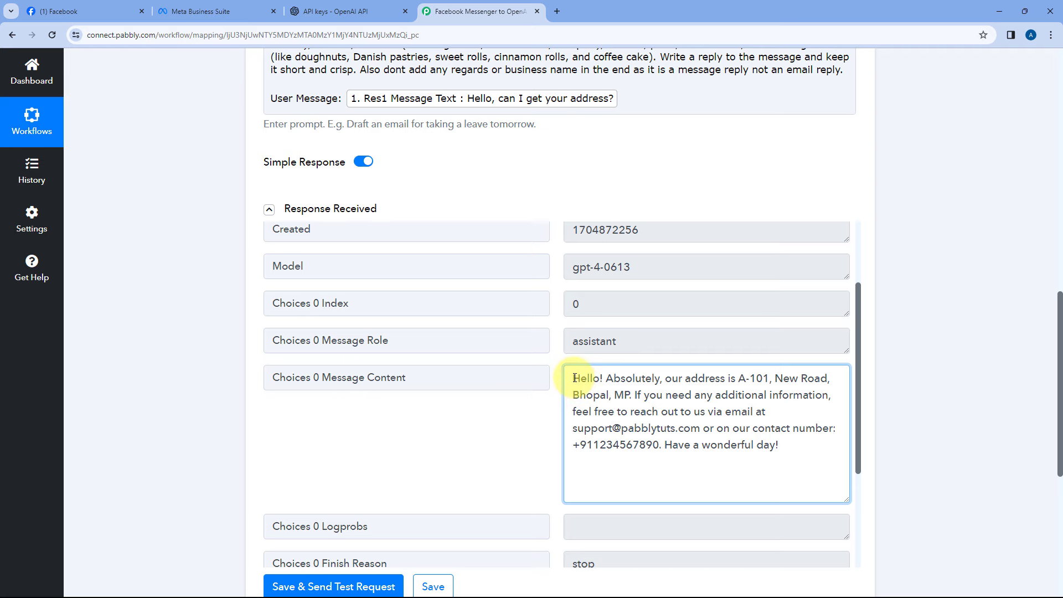
left_click_drag(574, 378, 781, 443)
left_click(237, 7)
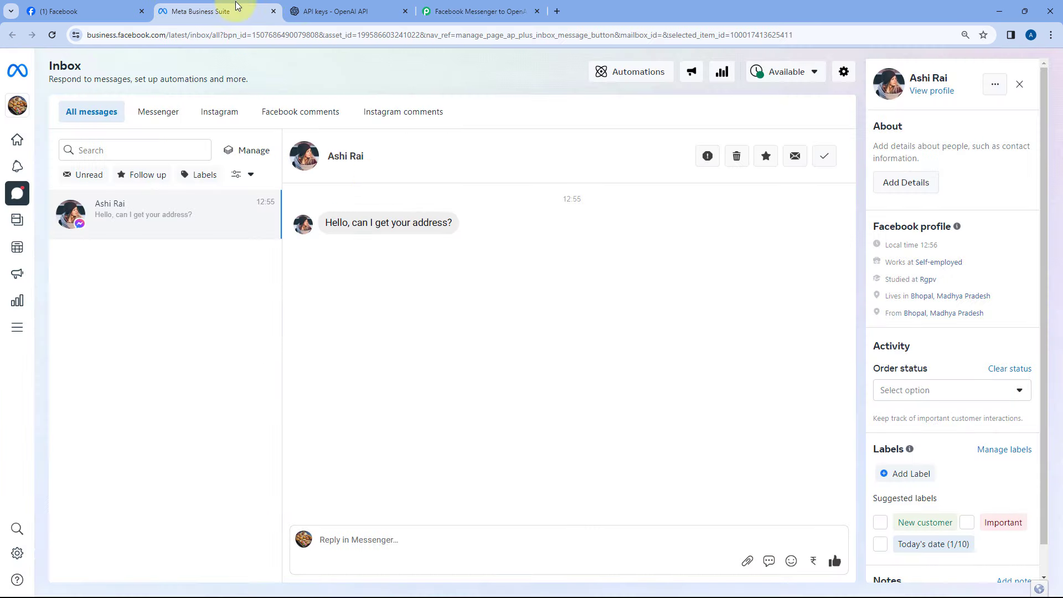
left_click(471, 11)
Add another action step after the ChatGPT action and choose Facebook Messenger as its app
left_click(200, 211)
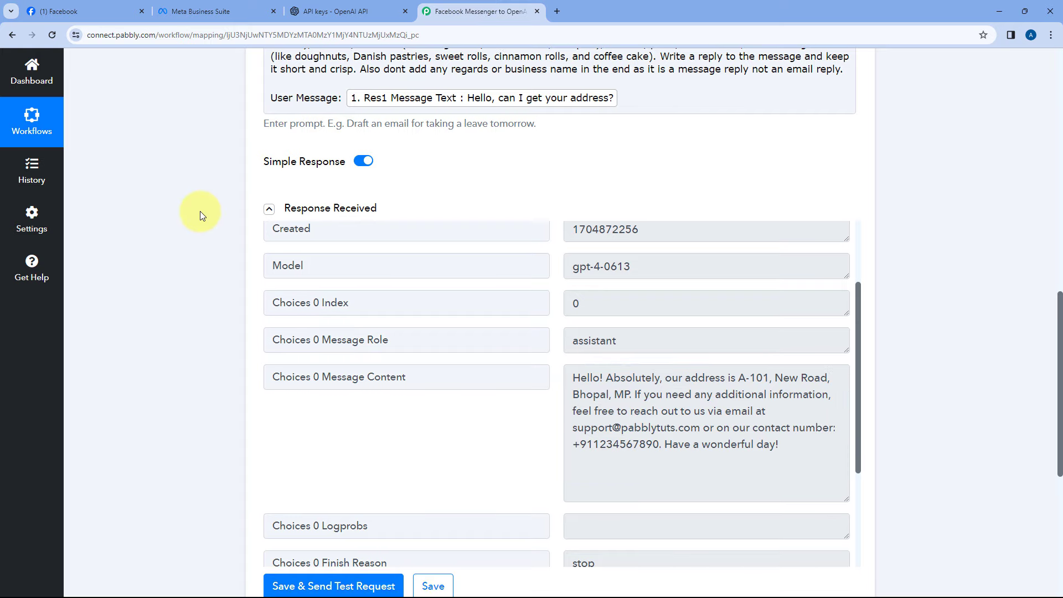
scroll(201, 211, "down", 5)
left_click(555, 310)
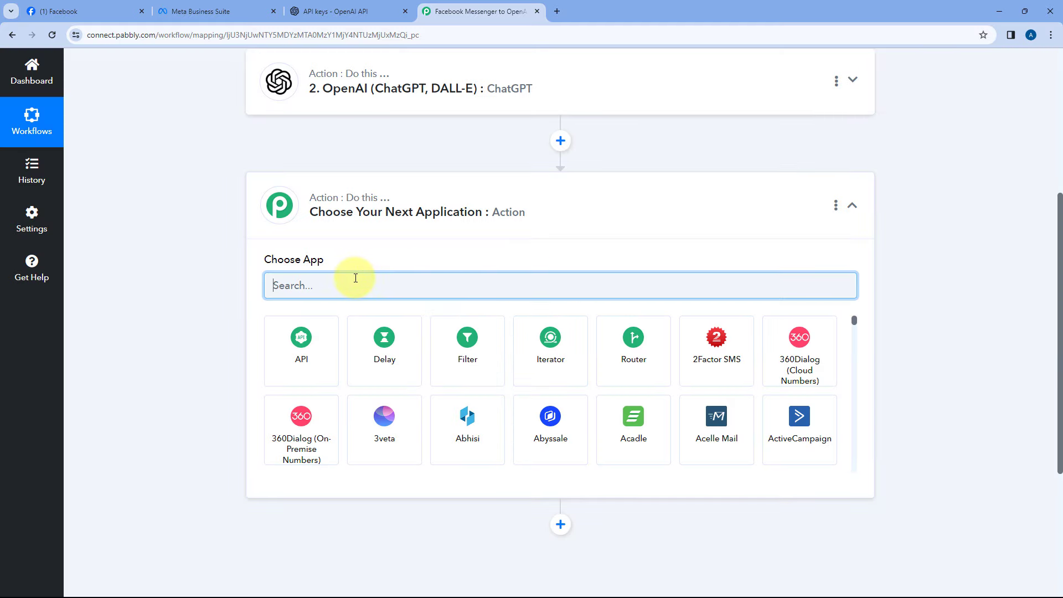
type("Face")
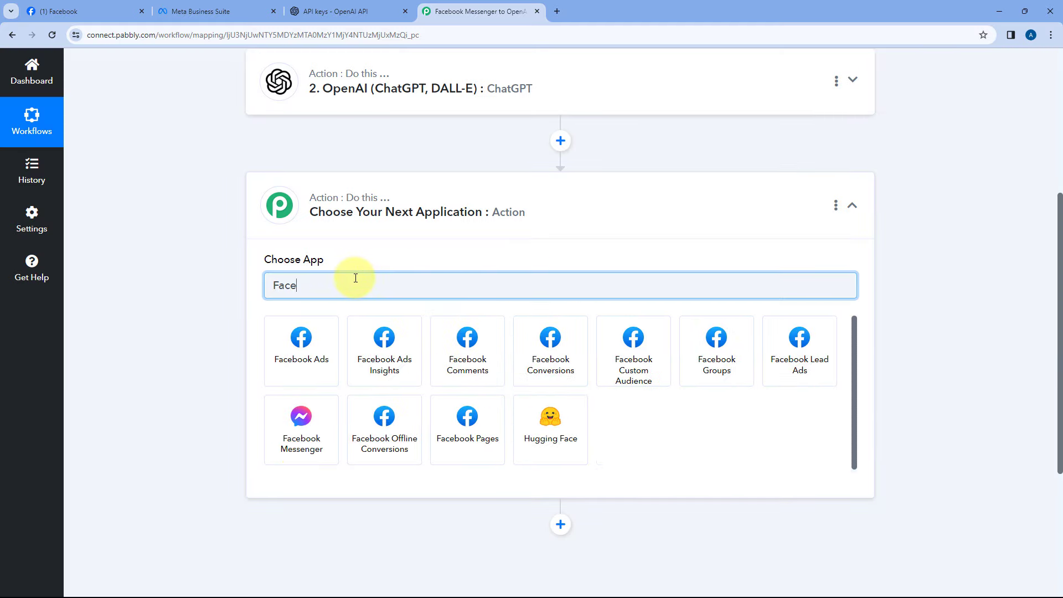
left_click(301, 423)
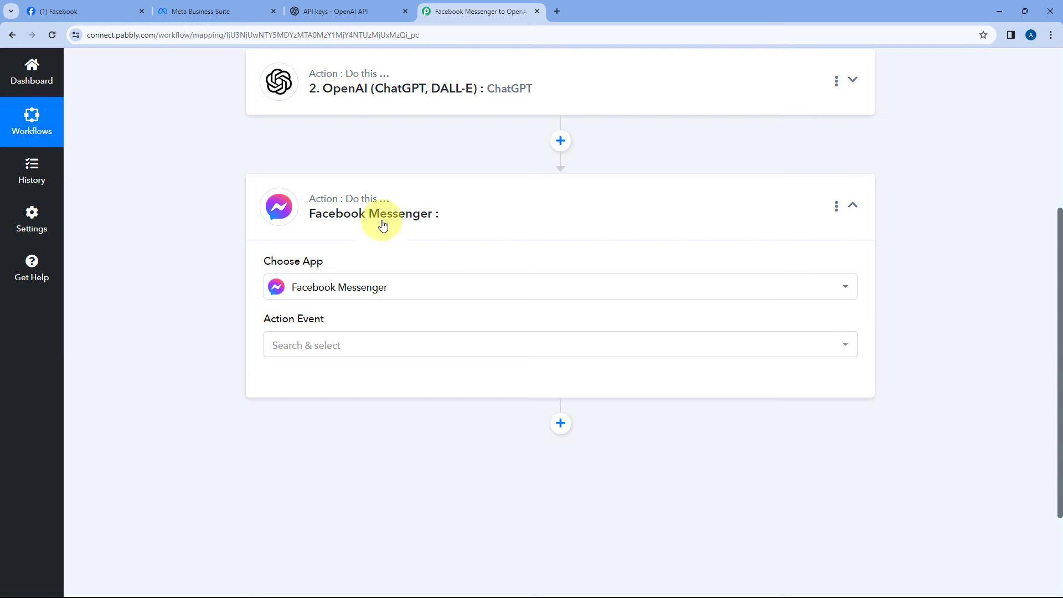
Set the new Facebook Messenger action's event to Send Message and connect it through the existing Facebook Messenger #2 connection
left_click(331, 347)
scroll(327, 321, "down", 2)
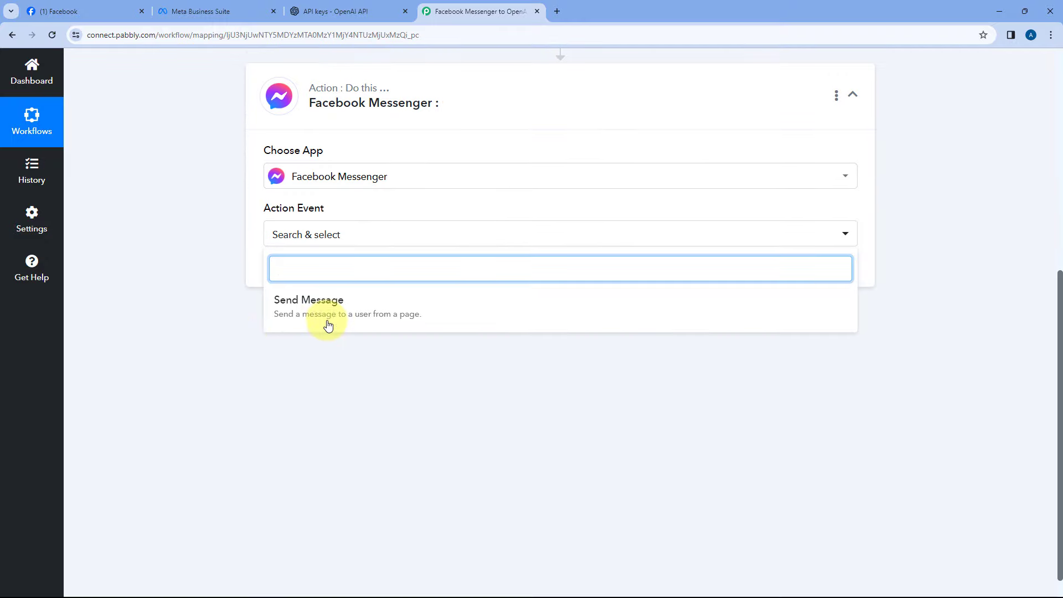
left_click(376, 311)
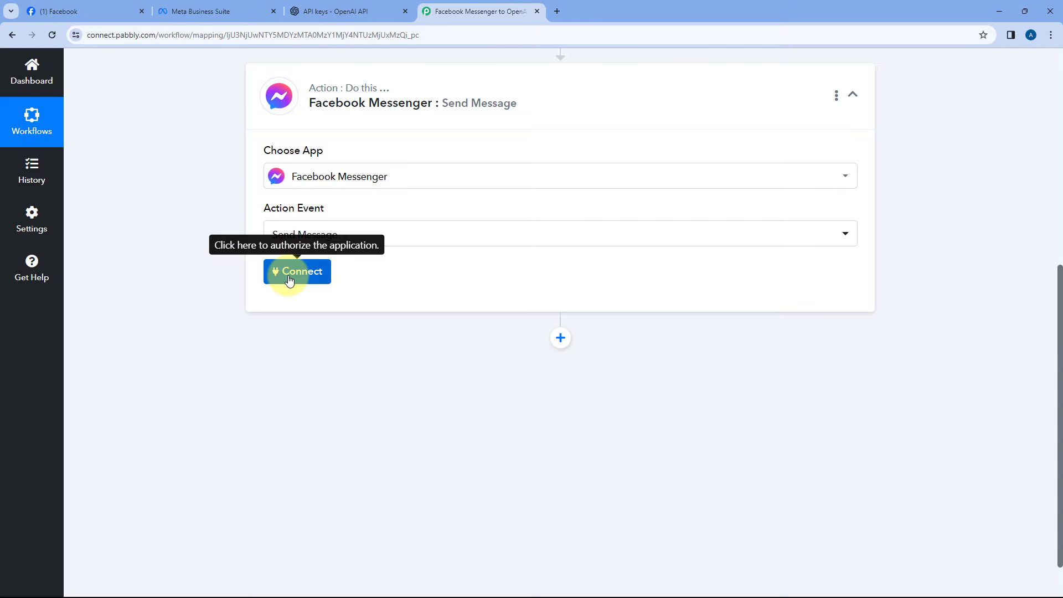
left_click(289, 277)
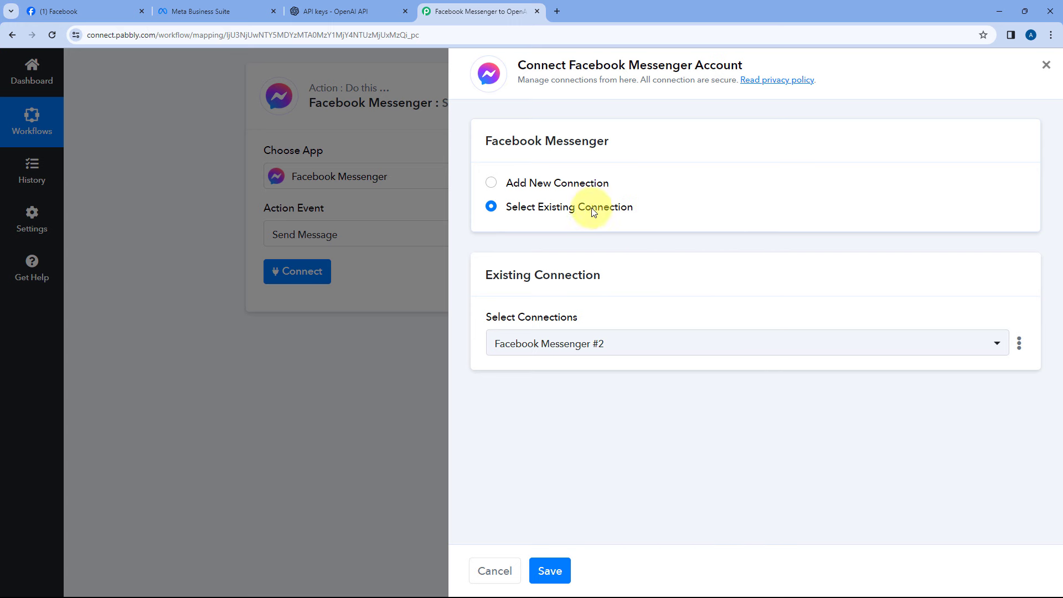
left_click(548, 570)
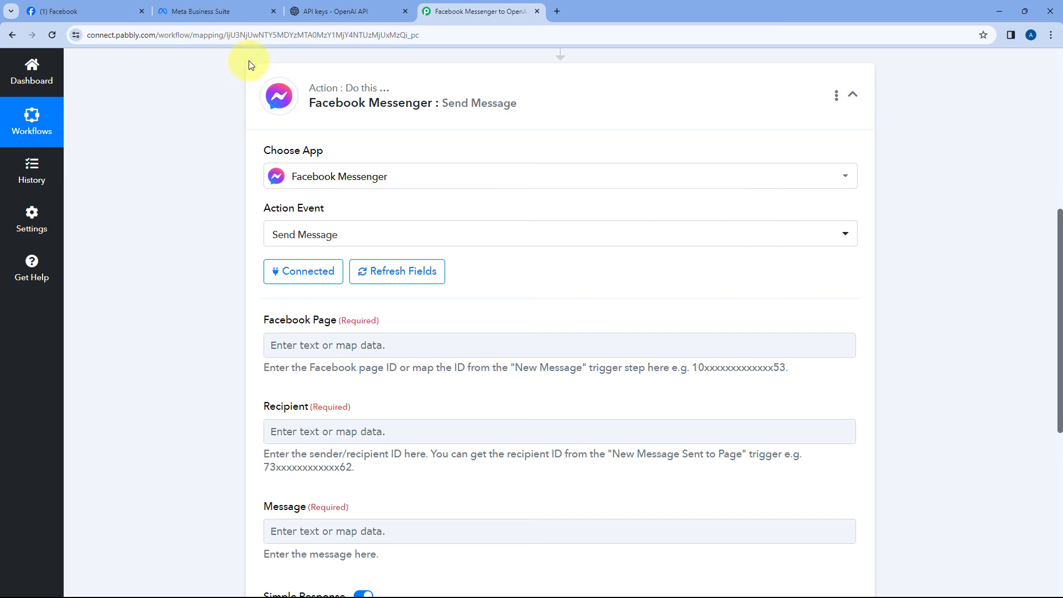
Examine the trigger's received response for the Res1 Entry Id that supplies the Facebook Page ID
scroll(371, 108, "down", 2)
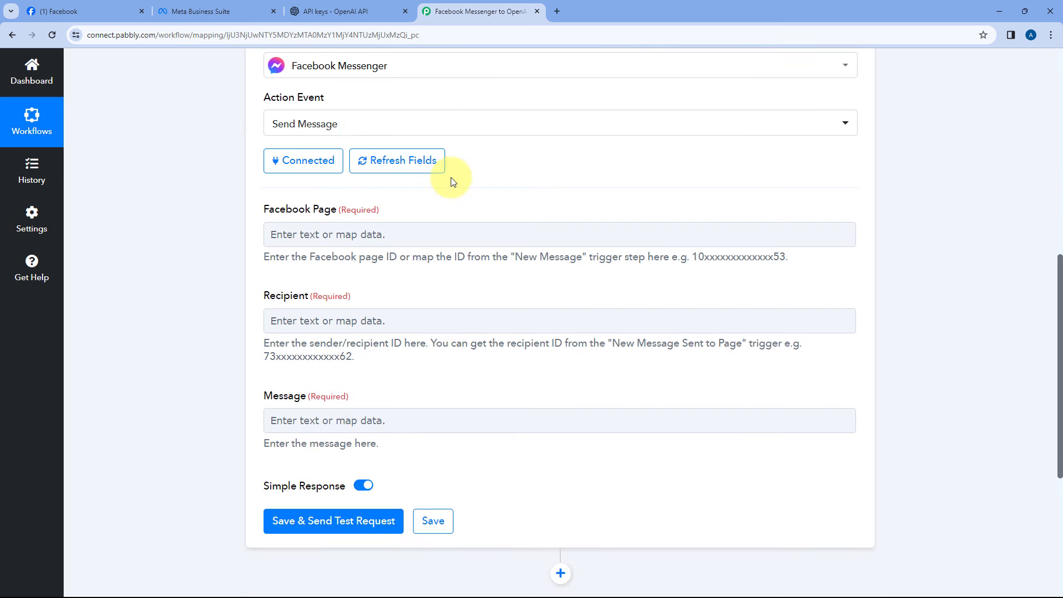
left_click(325, 237)
left_click(253, 389)
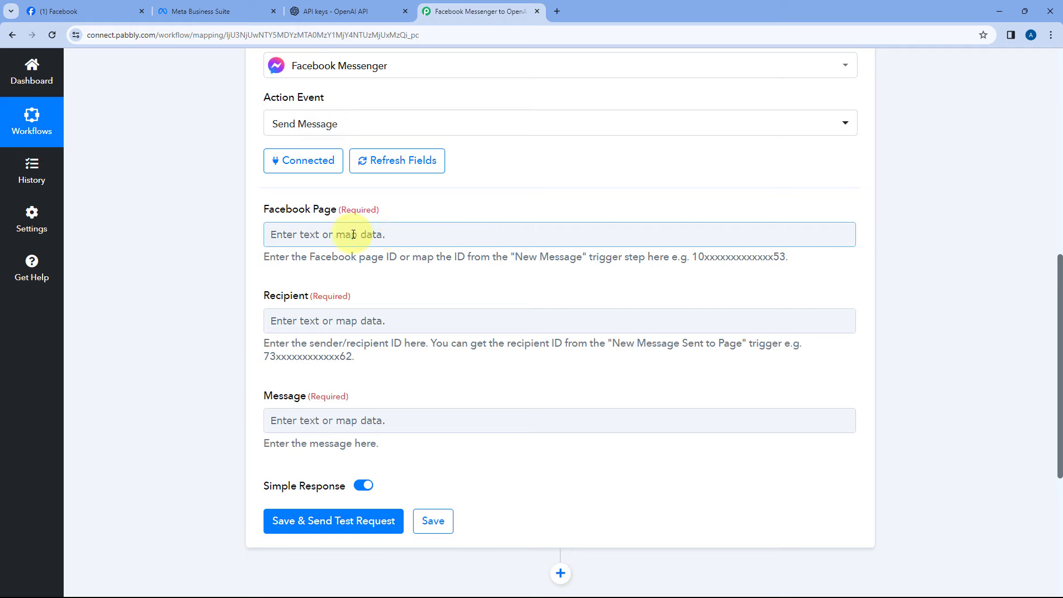
scroll(499, 213, "up", 10)
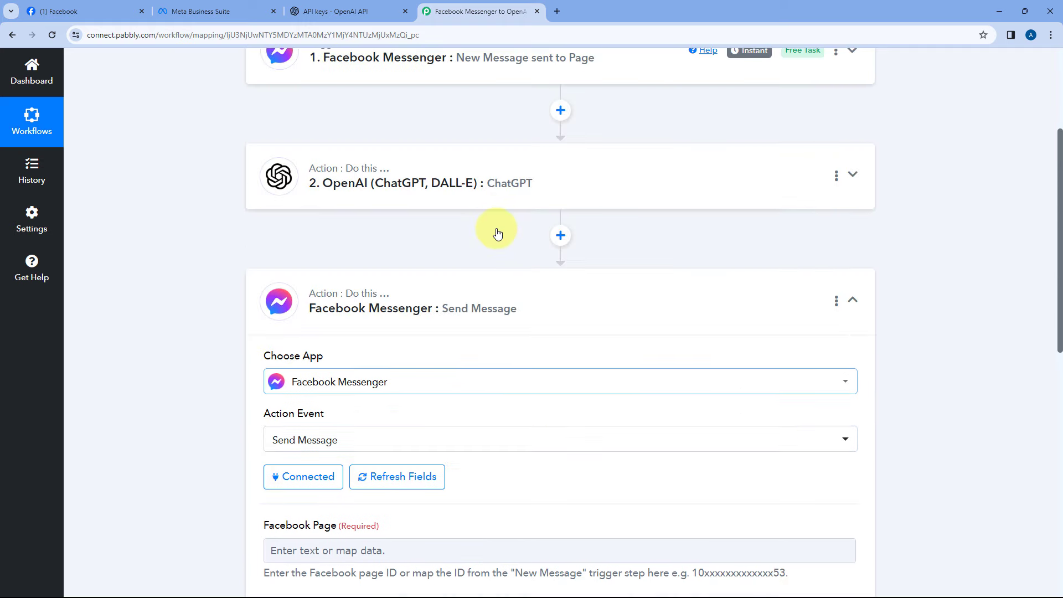
left_click(495, 232)
scroll(221, 260, "down", 5)
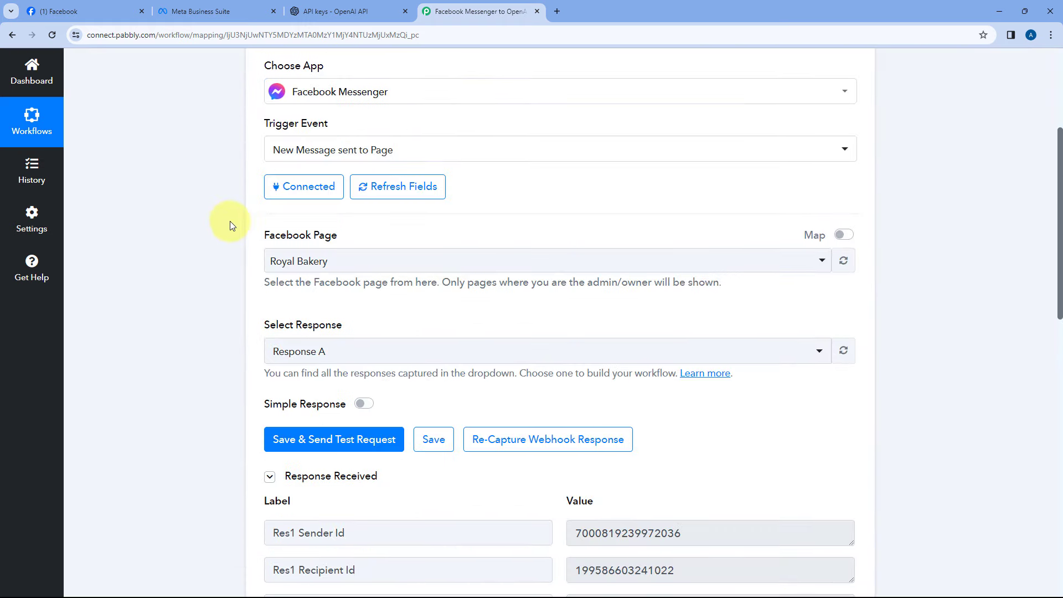
scroll(231, 223, "down", 4)
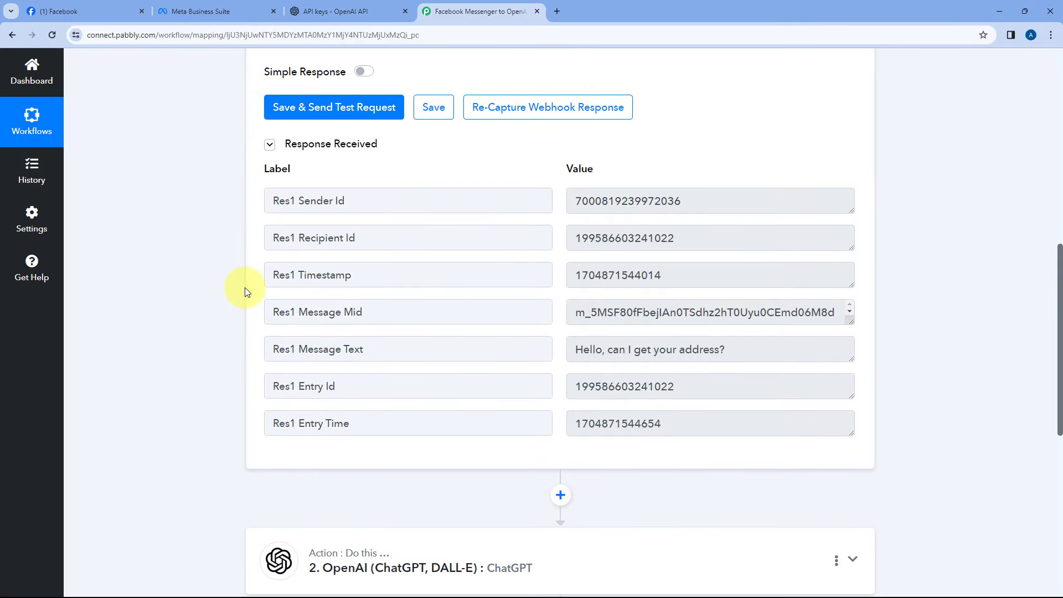
left_click(404, 389)
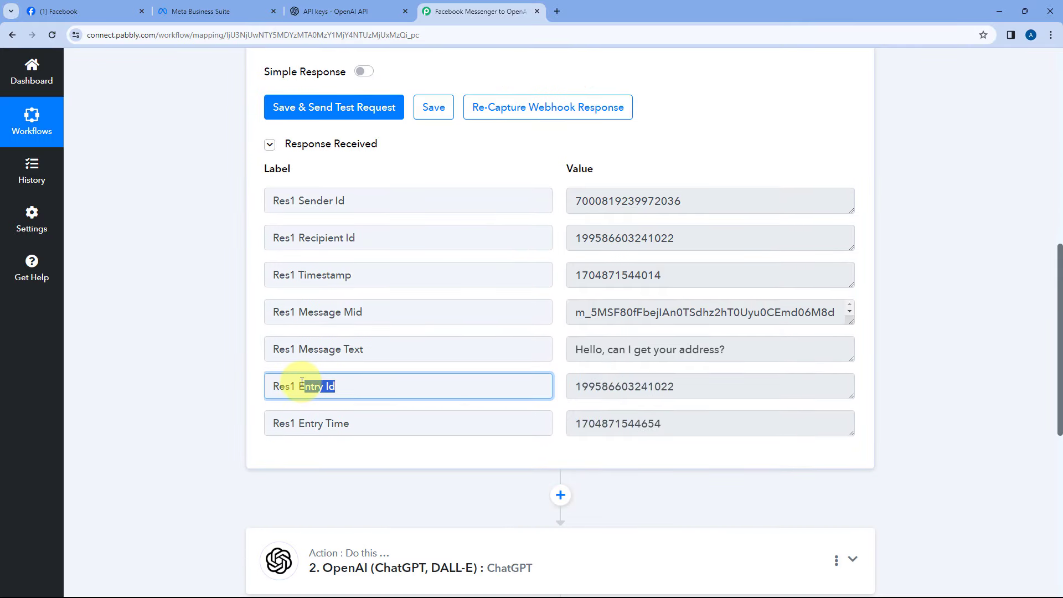
left_click(569, 386)
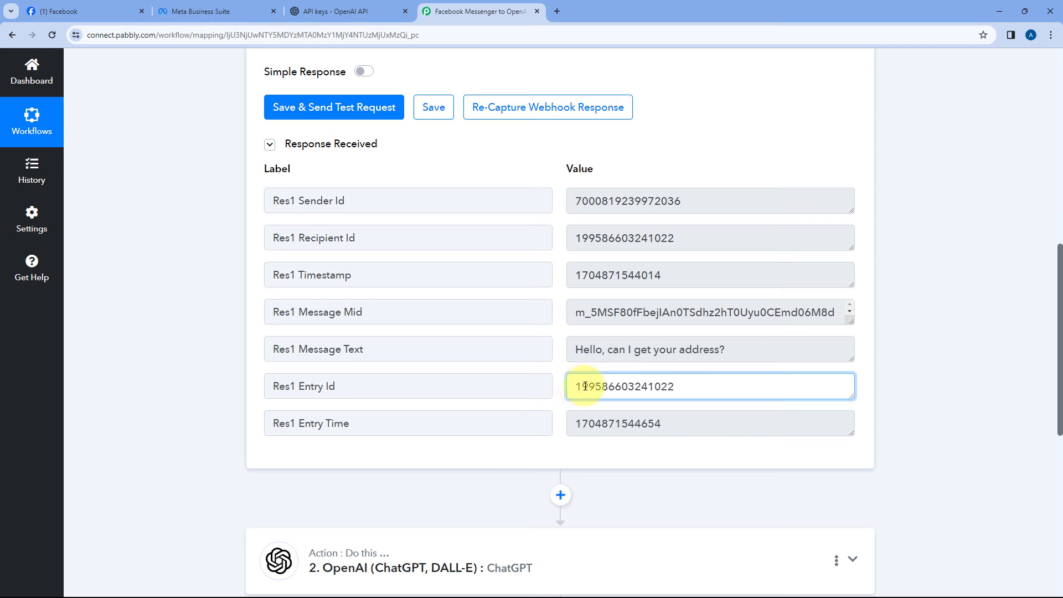
double_click(585, 386)
left_click(681, 387)
left_click(193, 364)
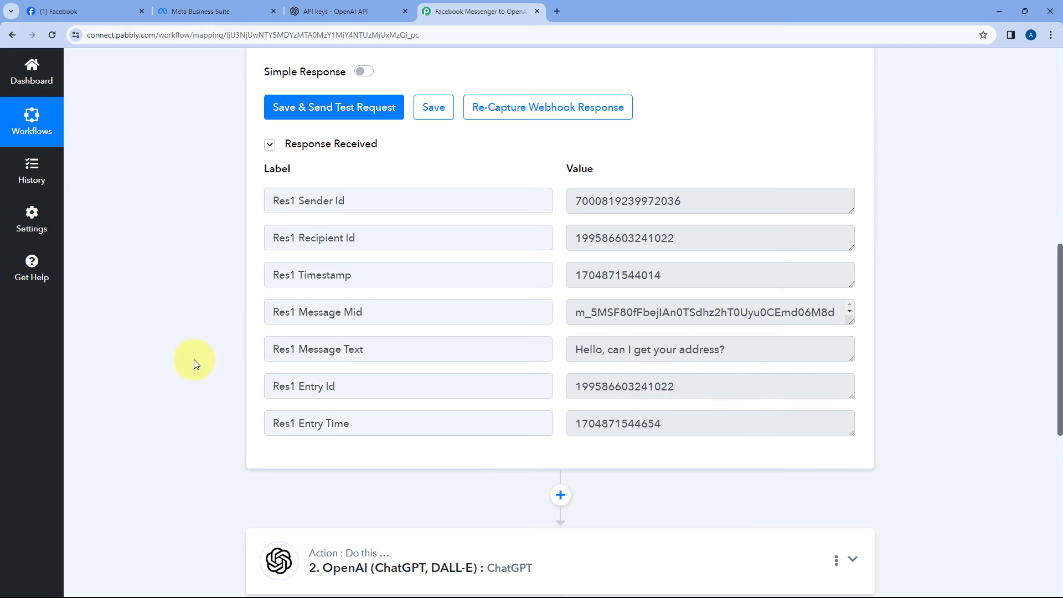
scroll(202, 359, "down", 7)
left_click(332, 292)
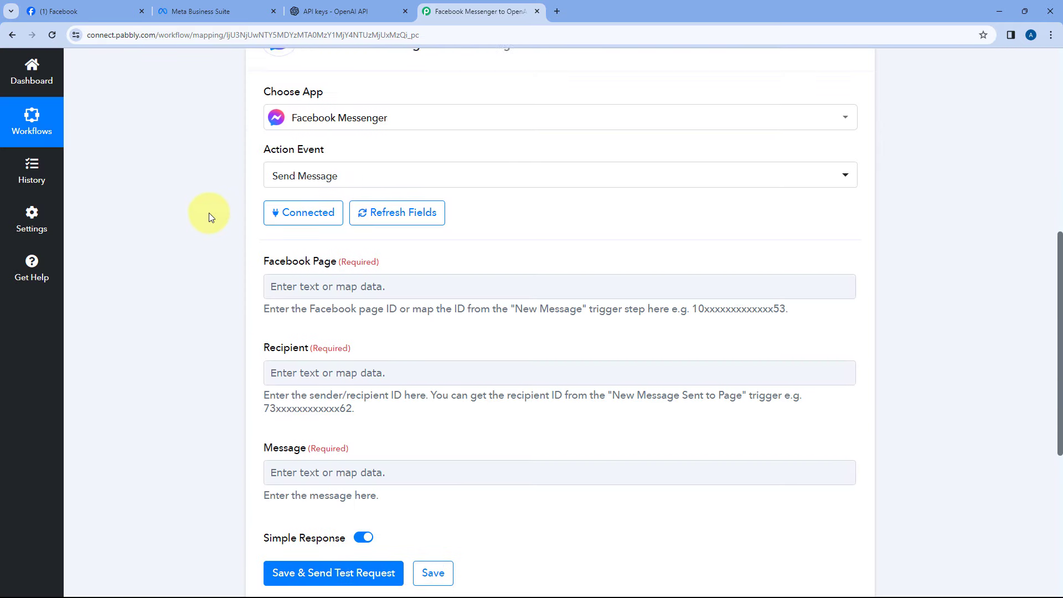
Map Res1 Entry Id from the New Message sent to Page trigger into the Send Message action's Facebook Page field
scroll(226, 294, "down", 2)
left_click(303, 175)
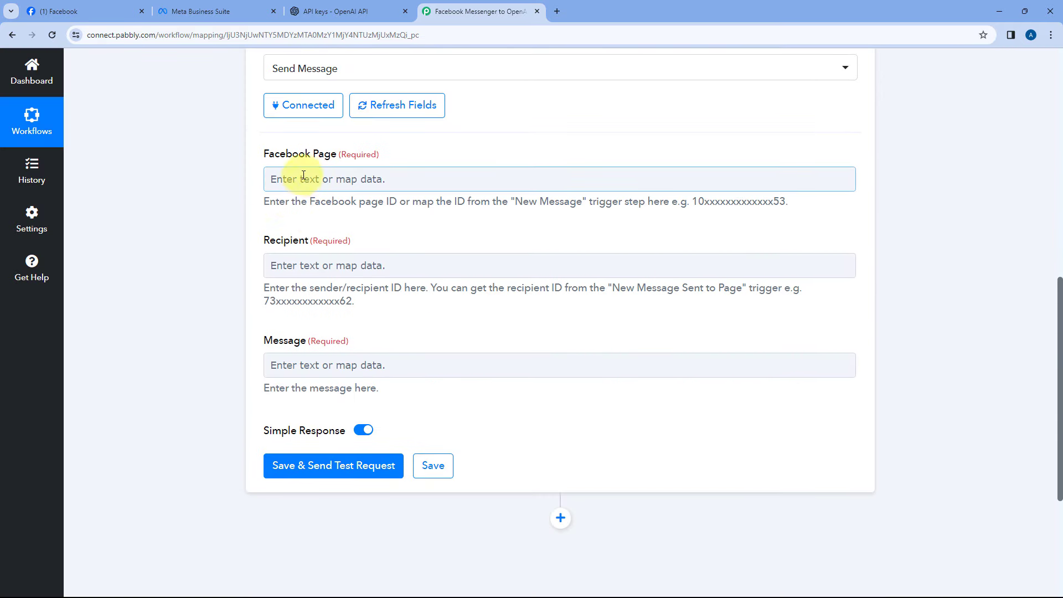
left_click(302, 179)
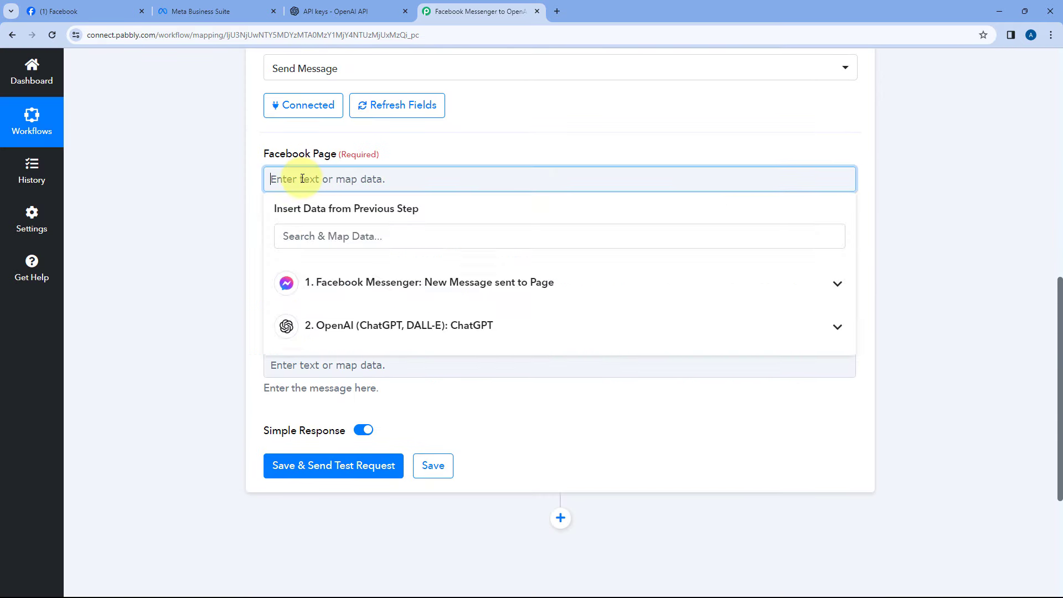
left_click(372, 284)
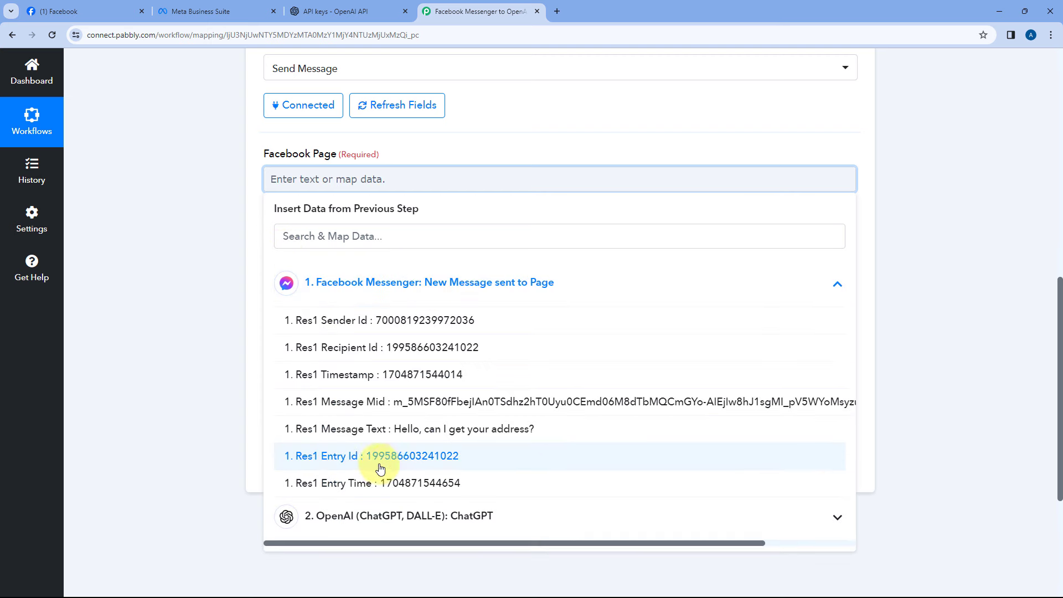
left_click(360, 461)
left_click(240, 245)
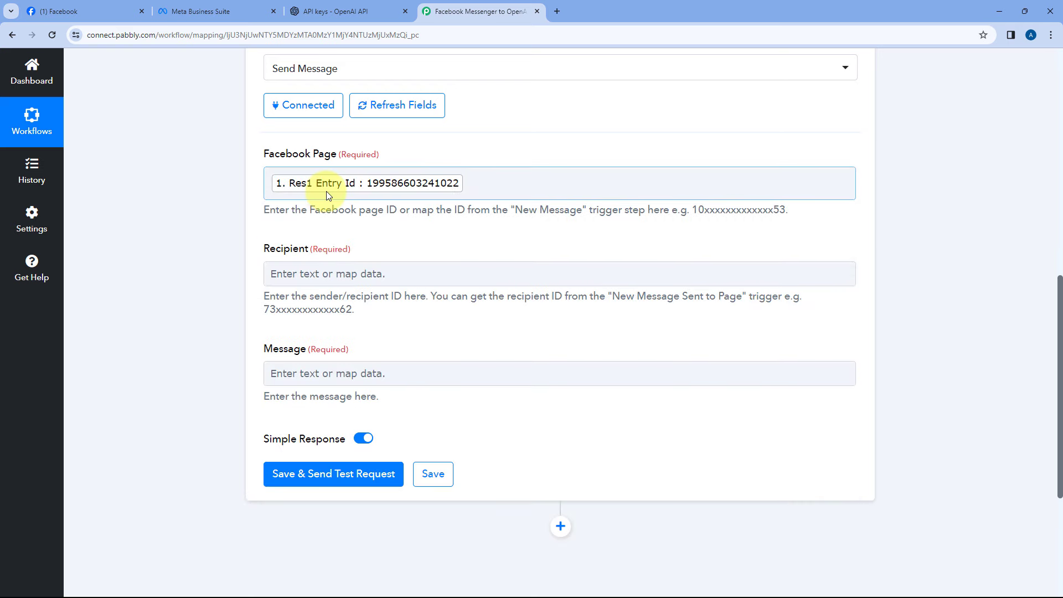
Map Res1 Sender Id from the Facebook Messenger trigger into the Recipient field
scroll(336, 203, "down", 1)
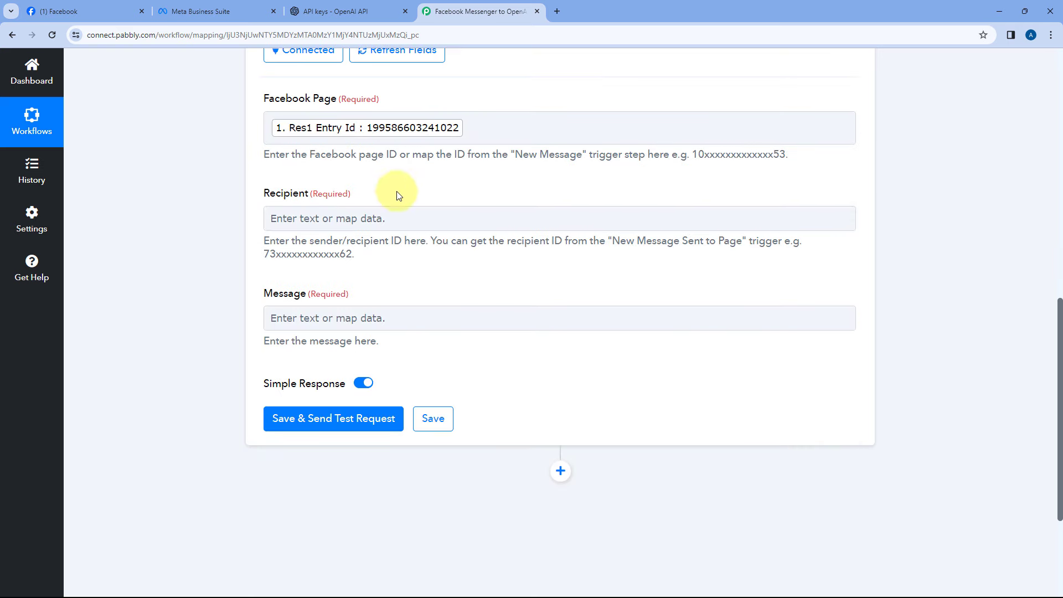
left_click(326, 224)
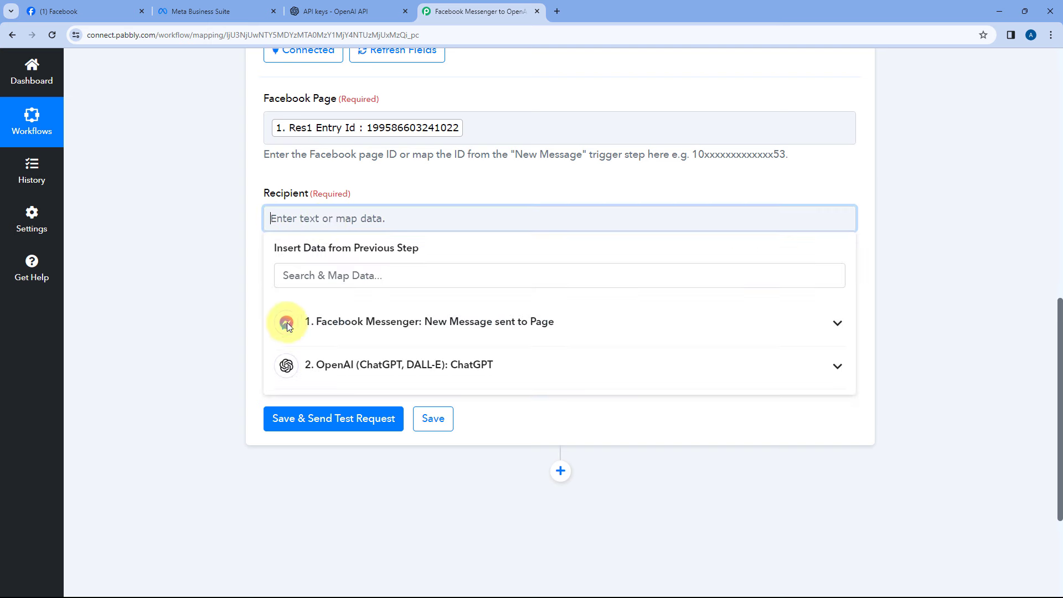
left_click(360, 321)
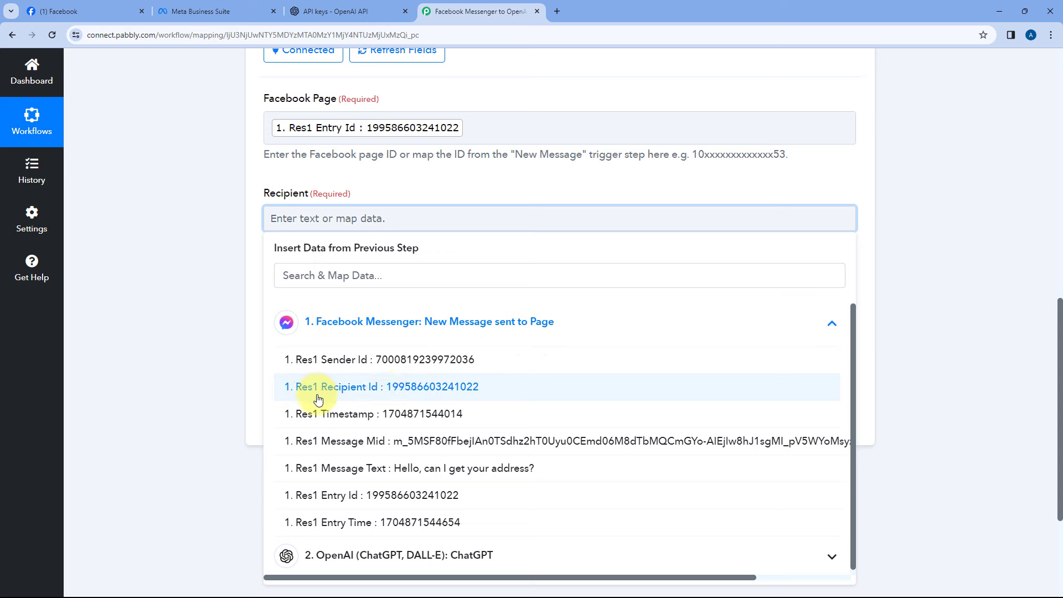
left_click(374, 361)
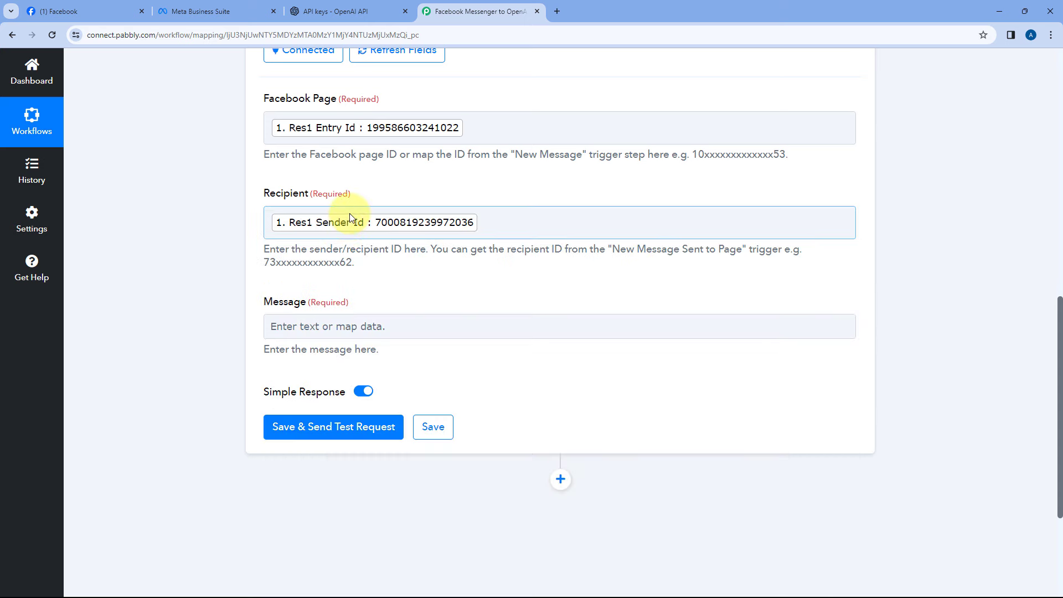
Map Choices 0 Message Content from the OpenAI ChatGPT step into the Message field
scroll(348, 192, "down", 1)
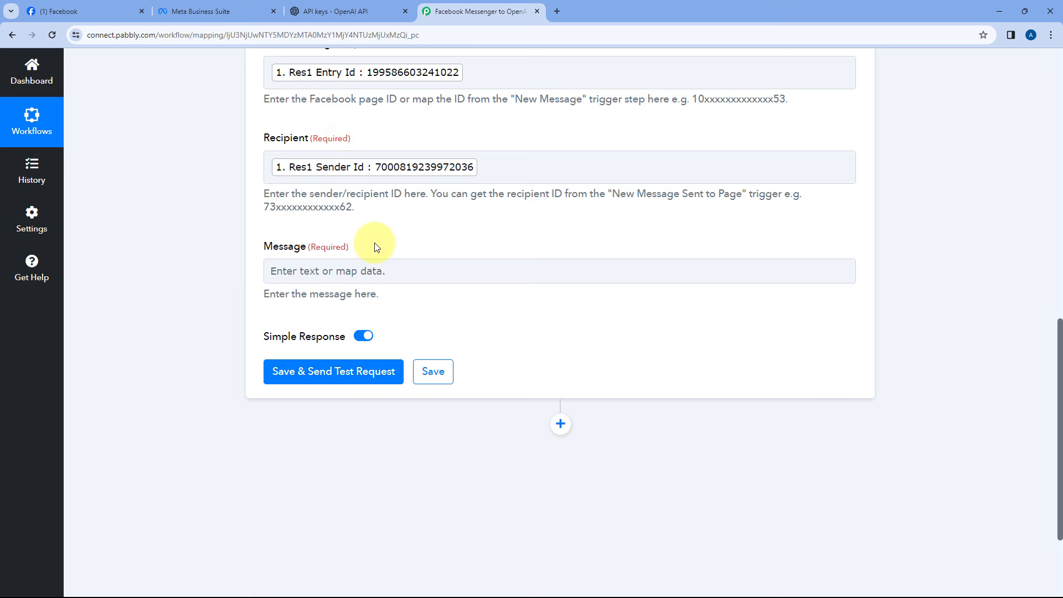
scroll(385, 239, "down", 1)
left_click(321, 216)
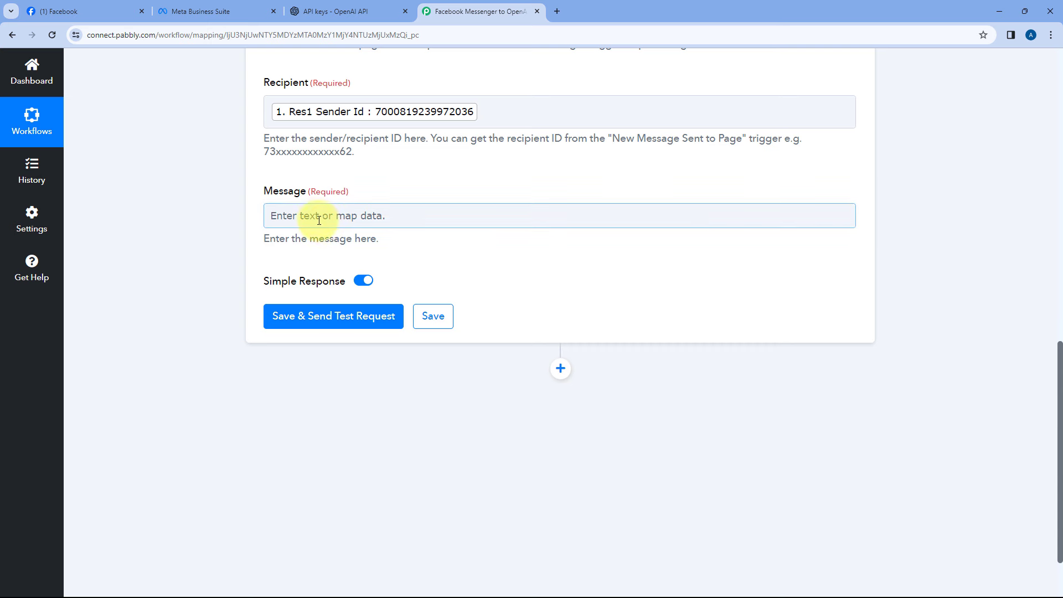
left_click(349, 366)
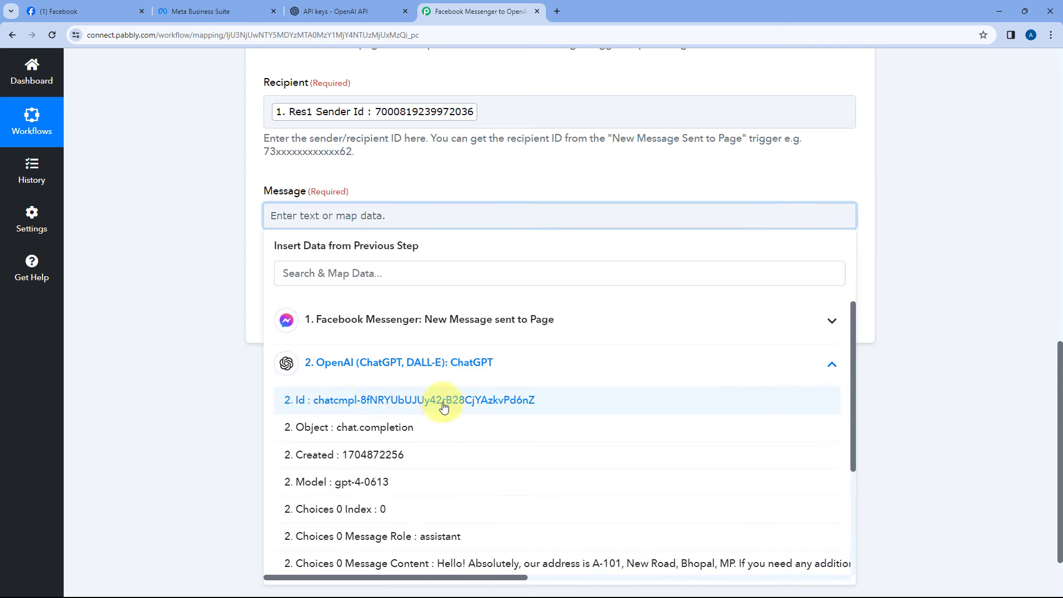
scroll(418, 410, "down", 1)
scroll(418, 406, "down", 1)
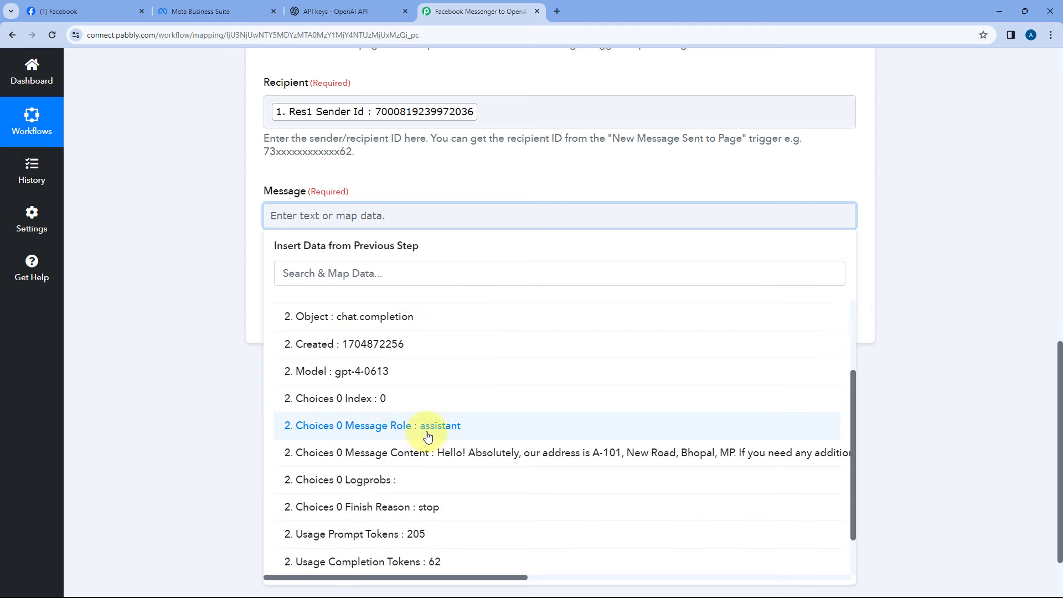
left_click(375, 455)
left_click(210, 254)
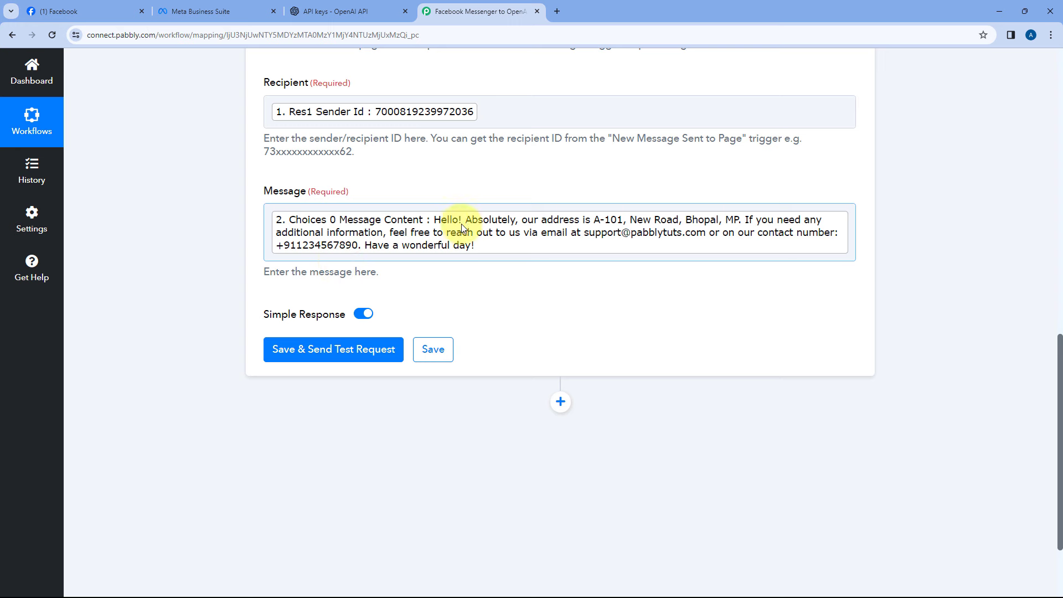
Review the mapped fields and check the customer's conversation in the Meta Business Suite inbox
scroll(476, 199, "up", 2)
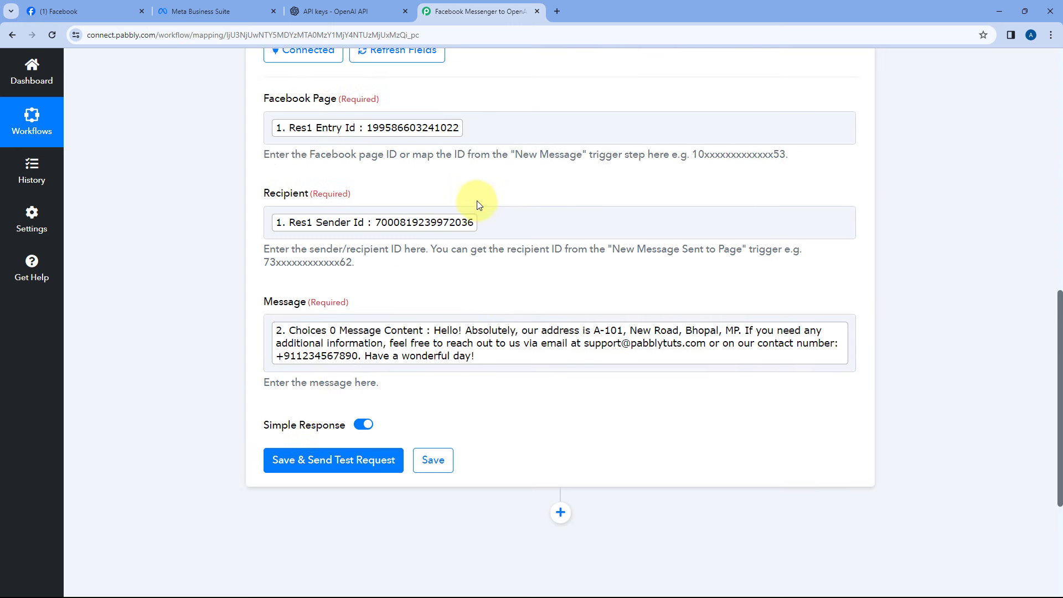
left_click(201, 8)
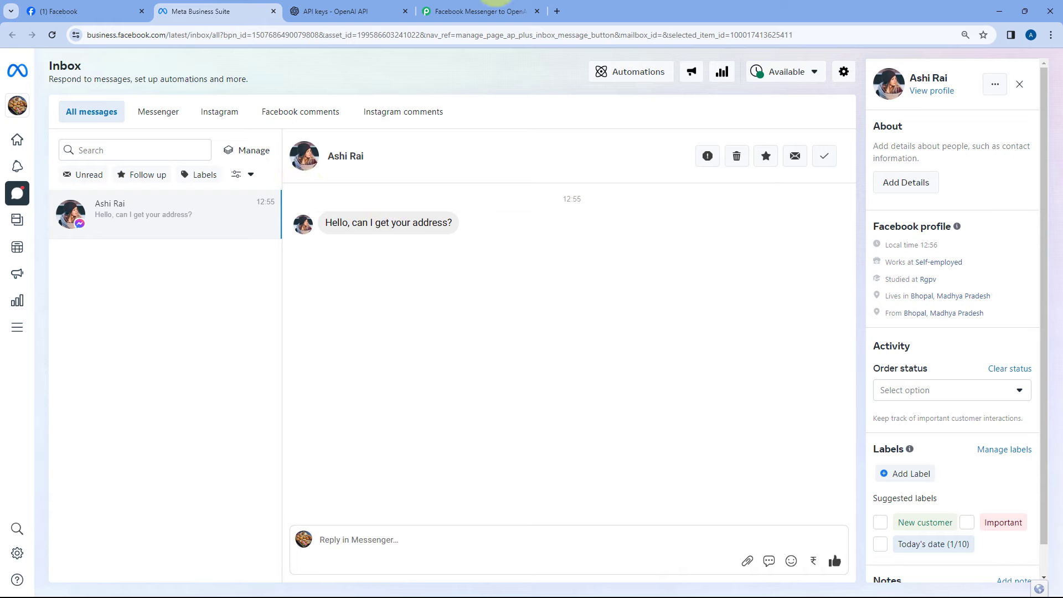
left_click(493, 7)
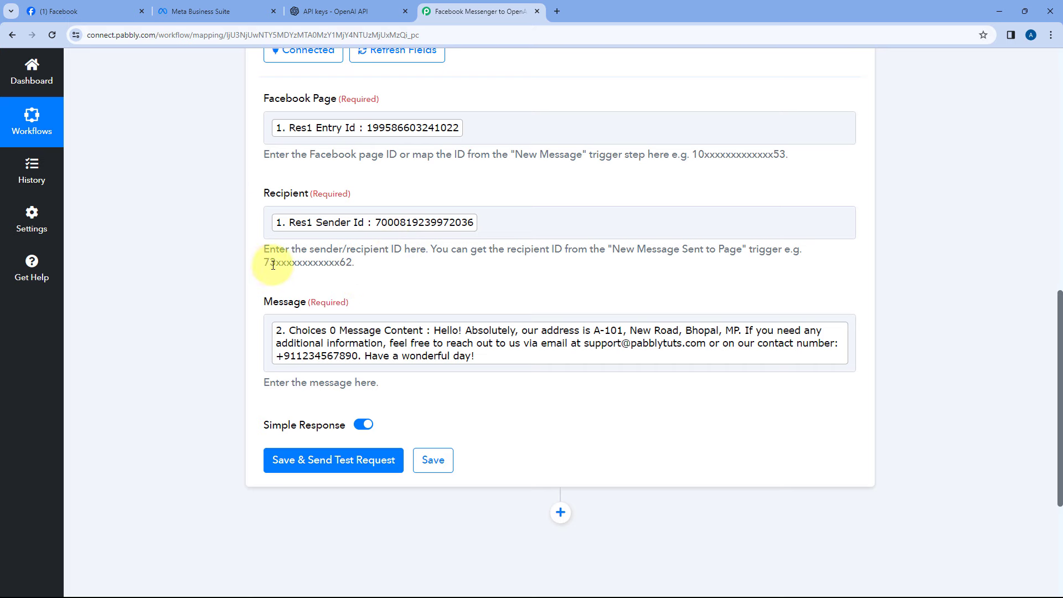
Save the Send Message action, send a test request with the mapped reply and review the received response
scroll(233, 274, "down", 3)
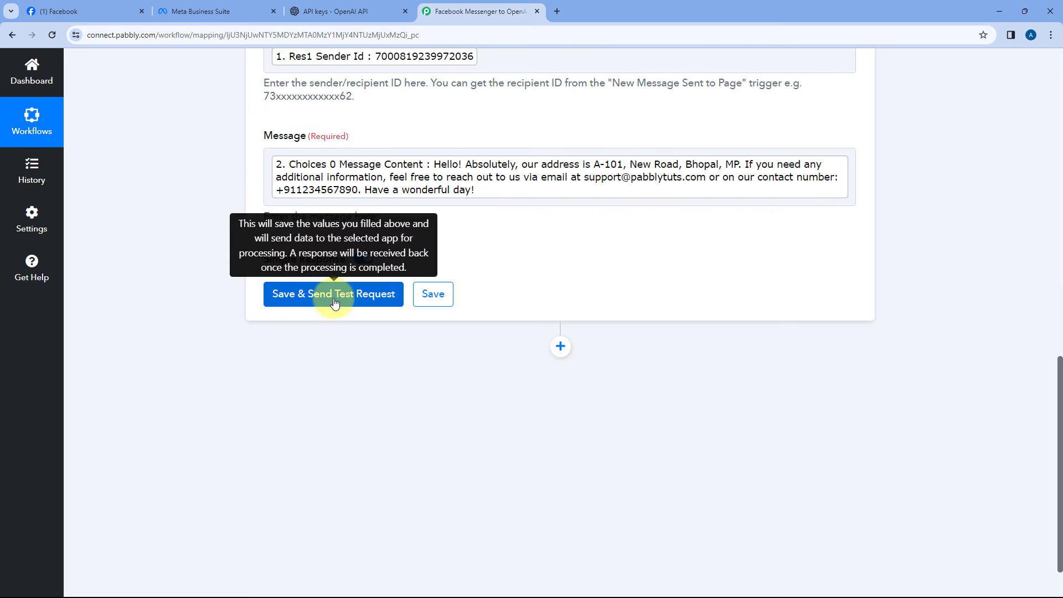
left_click(334, 299)
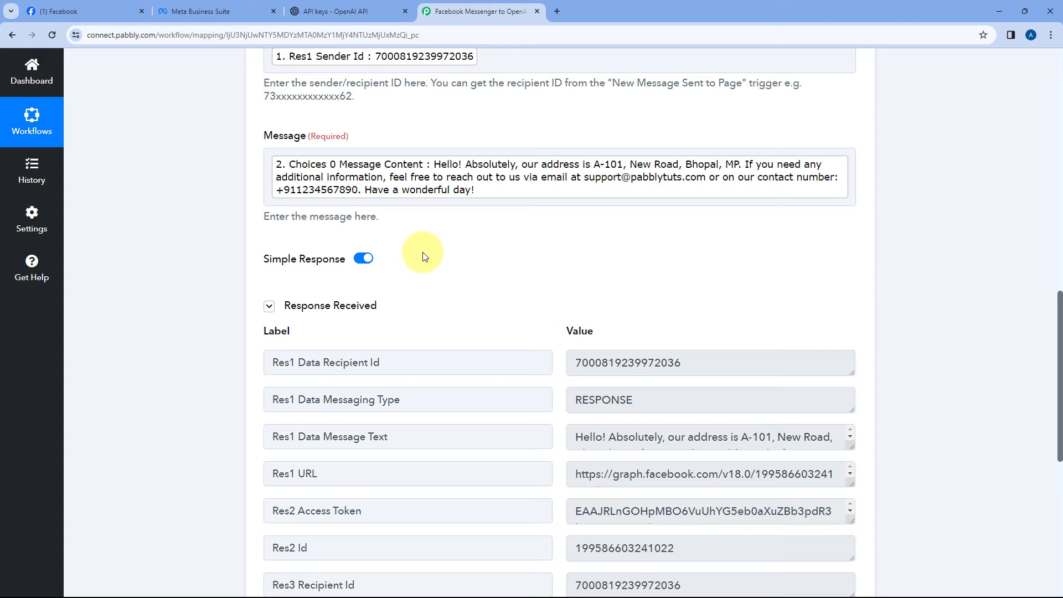
scroll(424, 256, "down", 2)
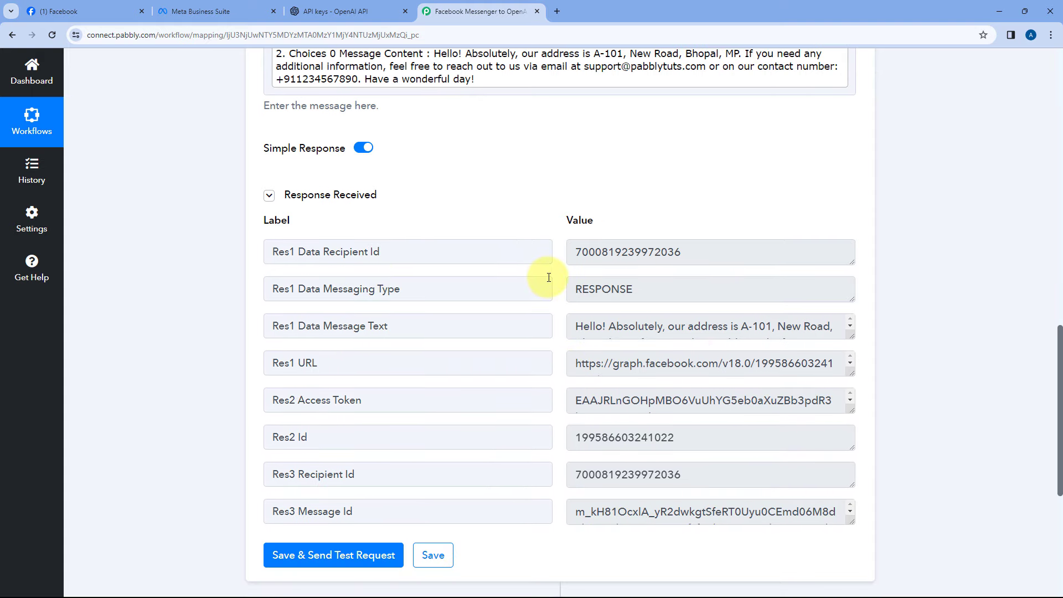
Collapse the Send Message action and review the overall Facebook Messenger to OpenAI workflow
scroll(553, 265, "up", 15)
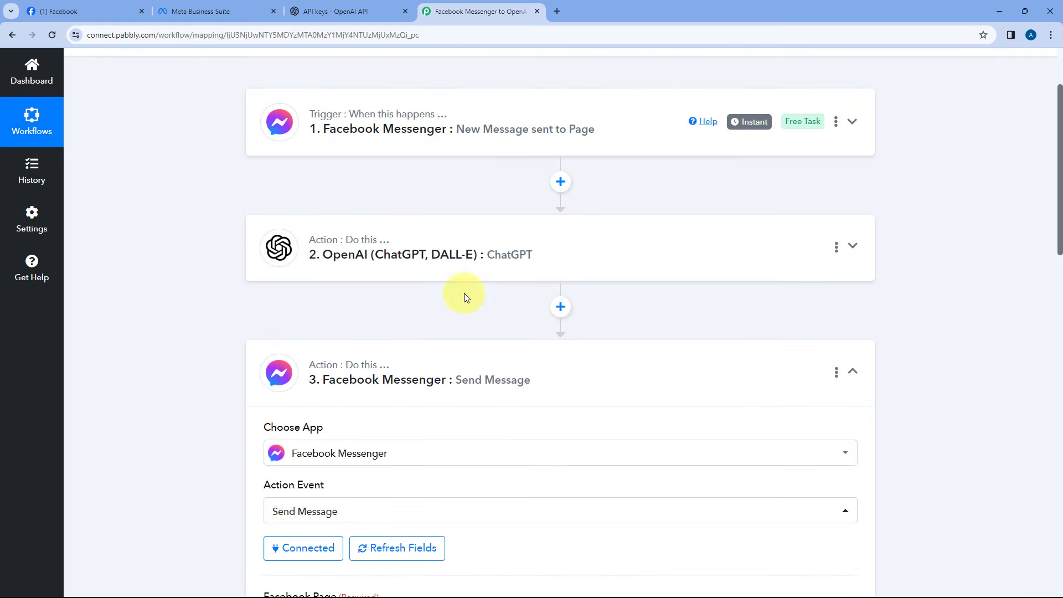
left_click(547, 363)
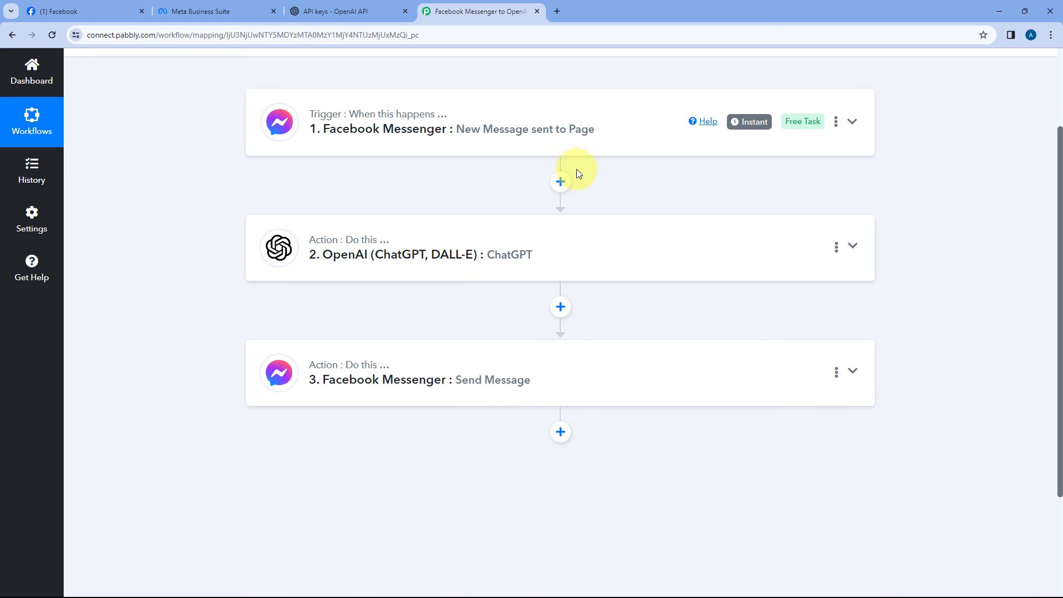
scroll(606, 175, "up", 2)
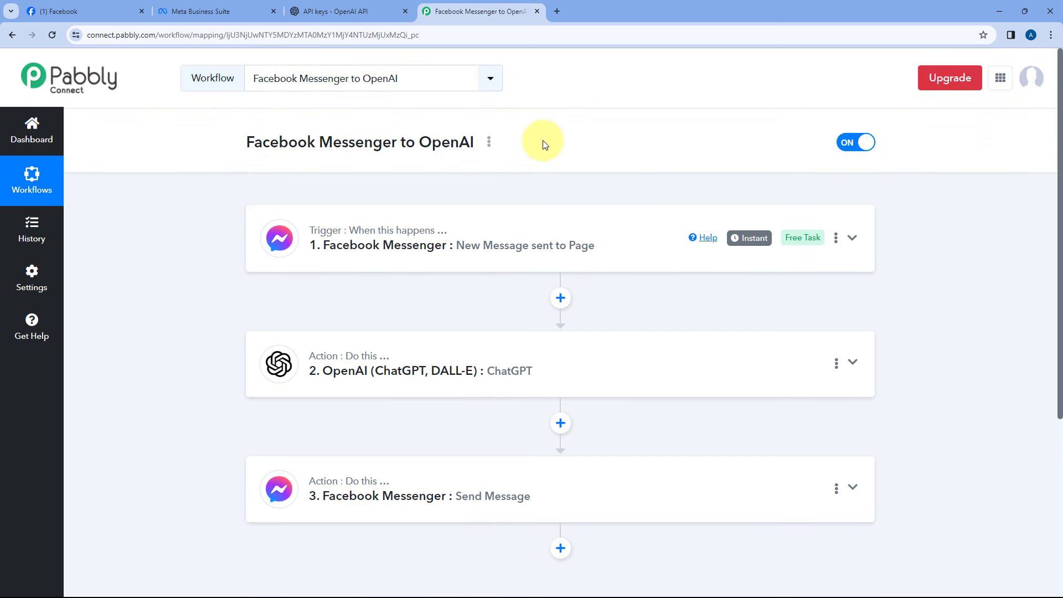
Check the delivered address reply in the Meta Business Suite inbox and the customer's Messenger chat, and return to the Pabbly Connect workflow
left_click(222, 8)
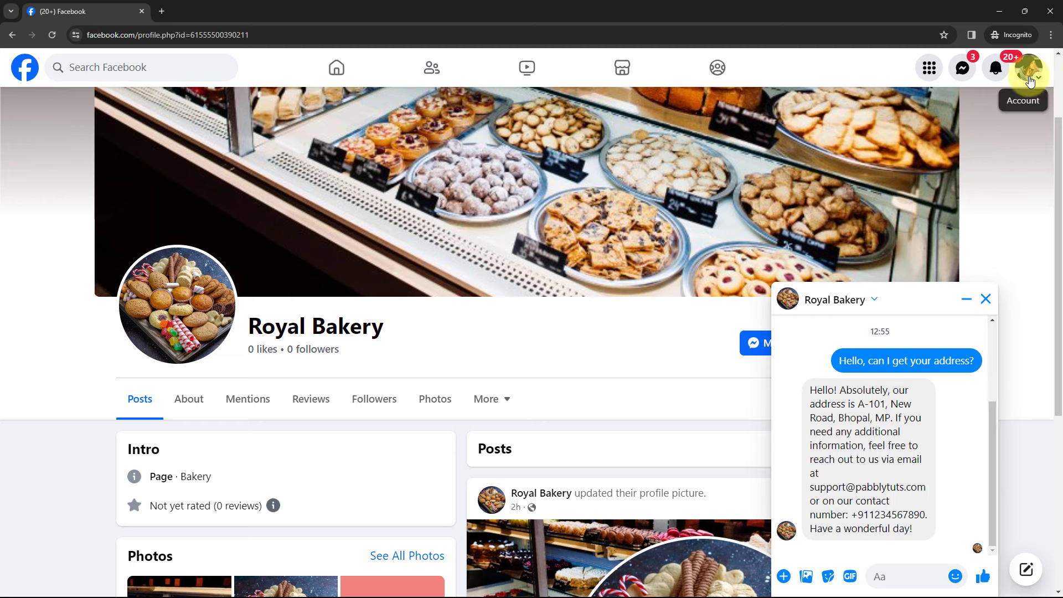
mouse_move(810, 393)
left_mouse_down()
mouse_move(900, 392)
mouse_move(920, 534)
mouse_move(799, 380)
left_mouse_up()
left_click(911, 526)
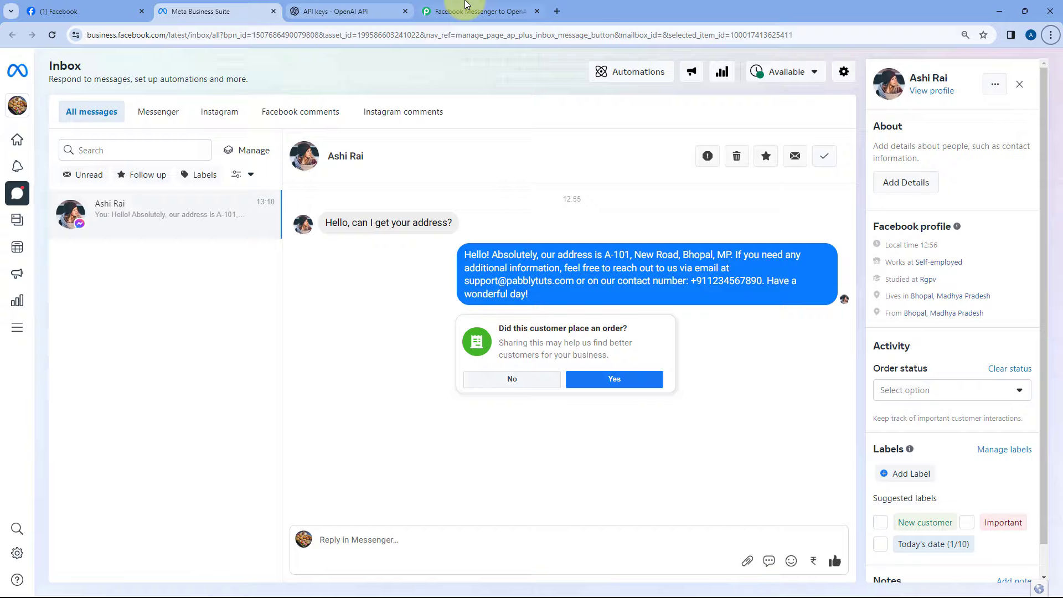
left_click(480, 11)
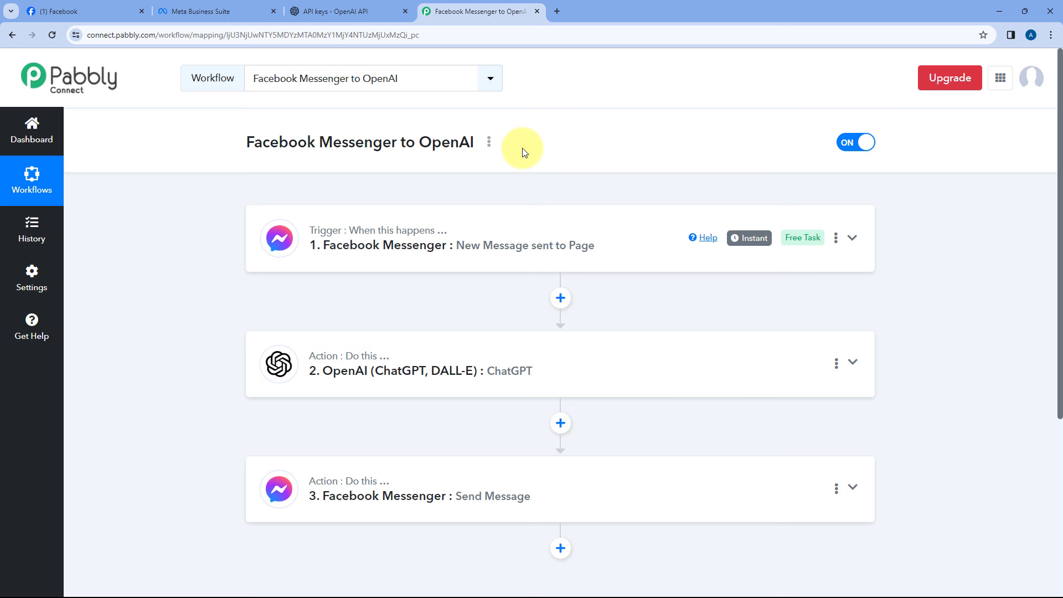
Switch to the customer's Facebook window and send Royal Bakery the Messenger message "What are product you have?"
key("alt+Tab")
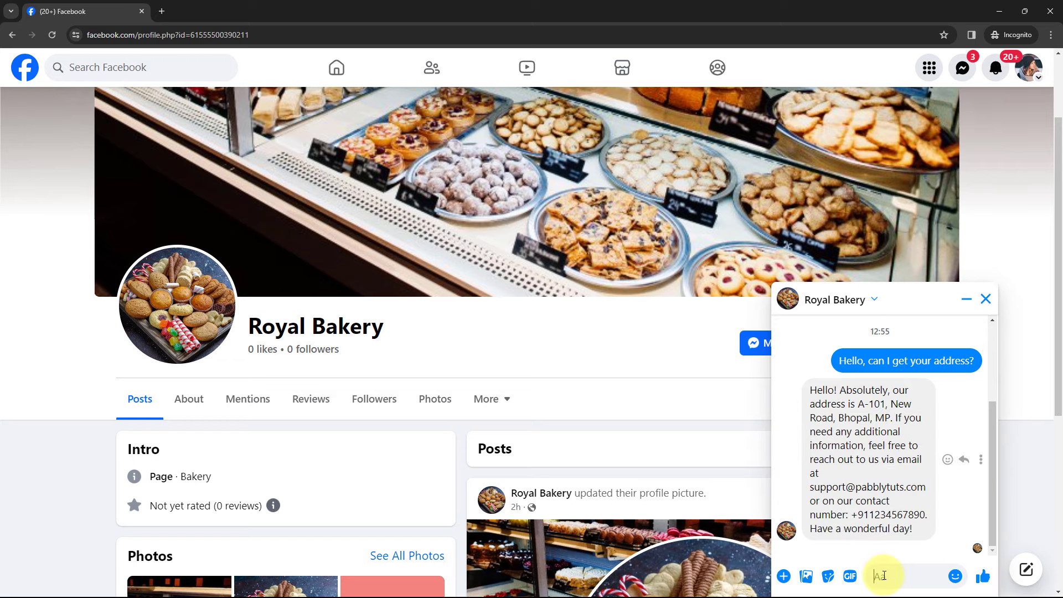
left_click(901, 580)
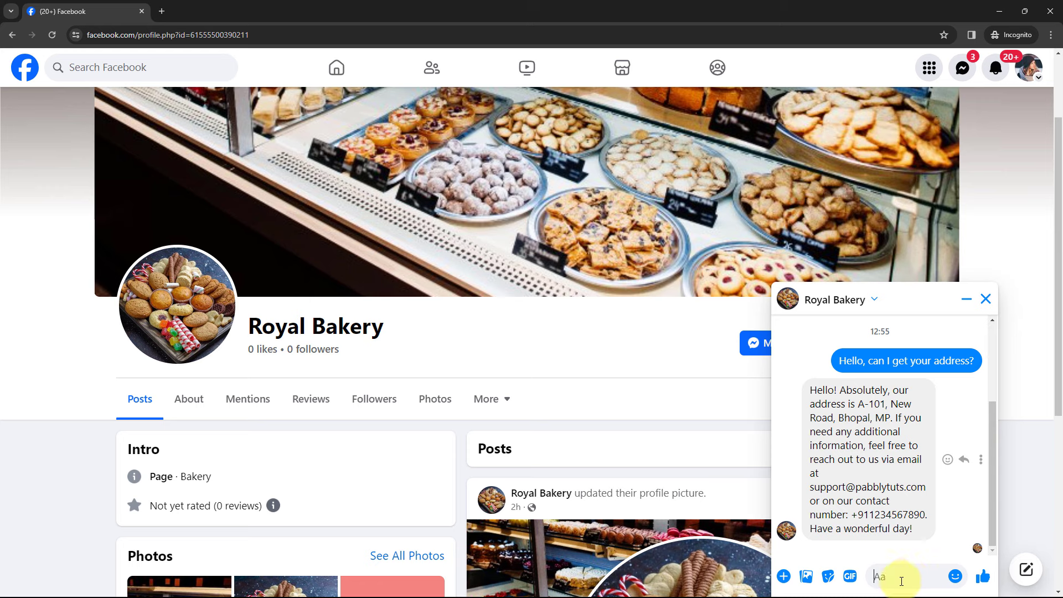
type("What ")
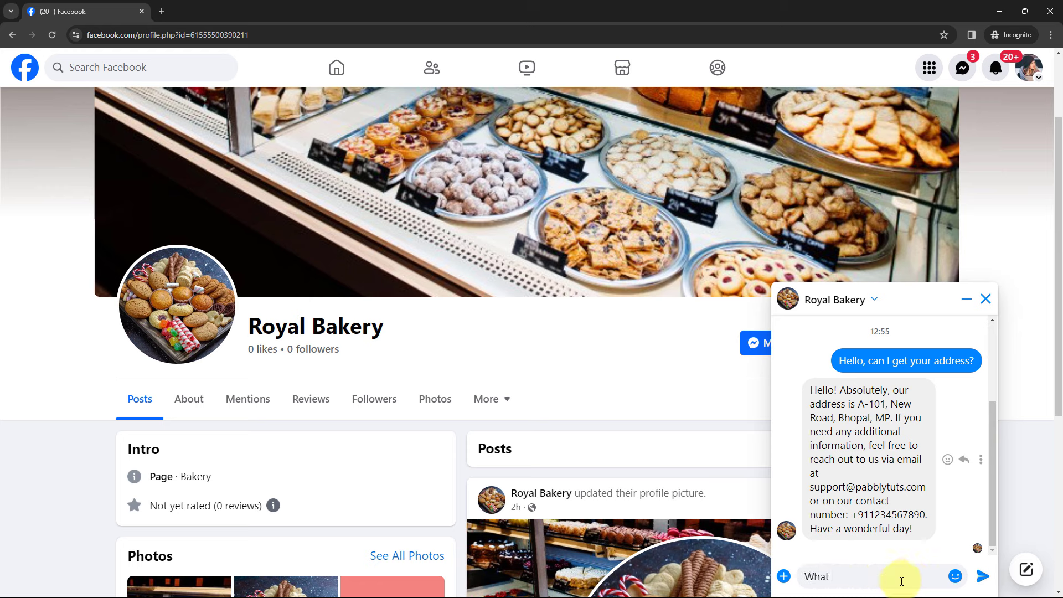
type("are product you have?")
key("Return")
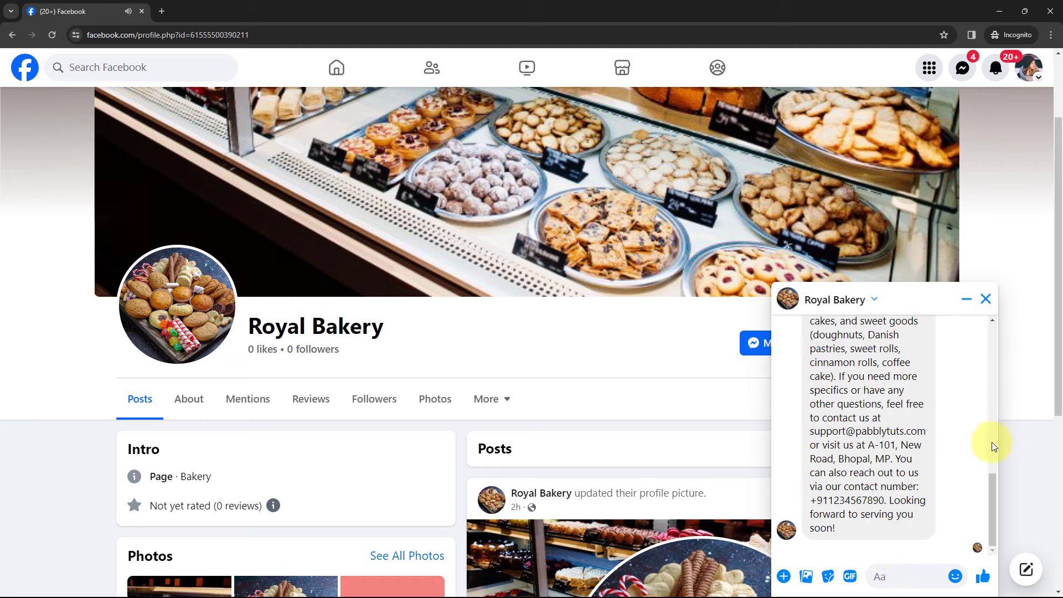
Read through Royal Bakery's automated reply to the product question in the Messenger chat
scroll(903, 441, "up", 1)
scroll(885, 426, "up", 3)
scroll(879, 415, "down", 3)
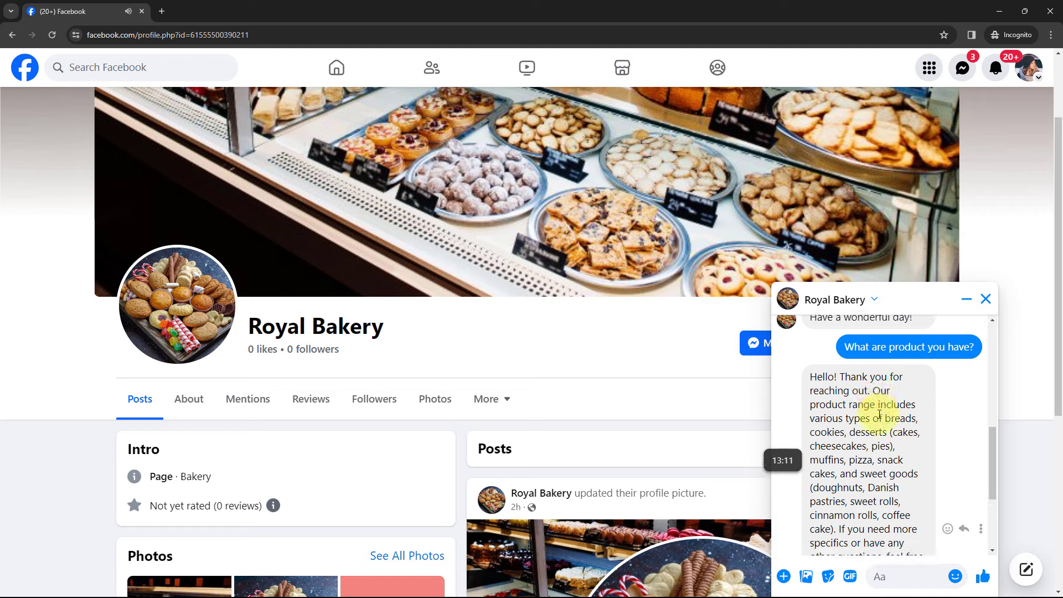
scroll(880, 421, "down", 1)
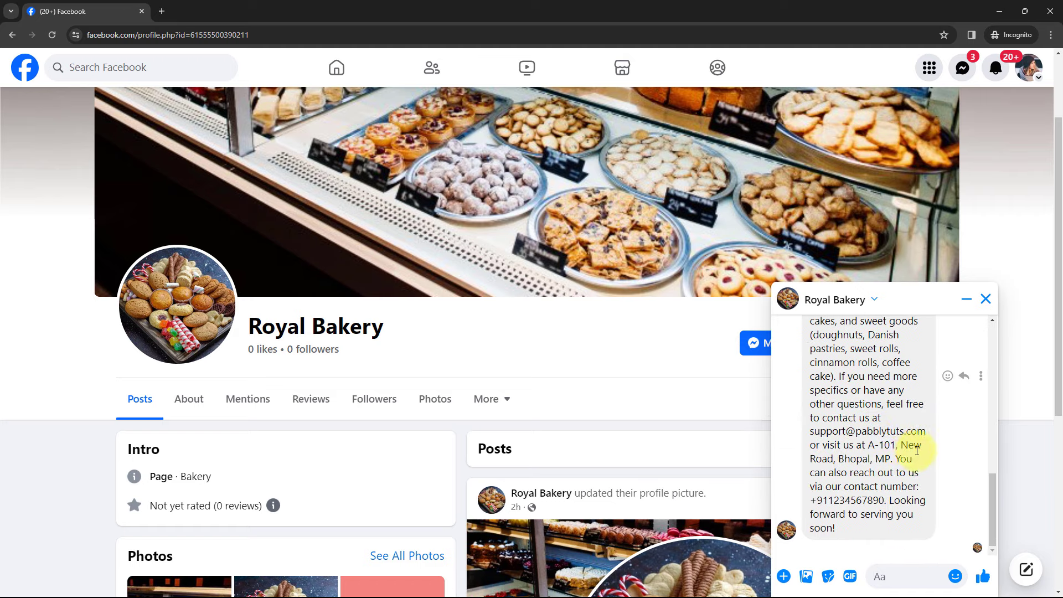
scroll(917, 451, "up", 1)
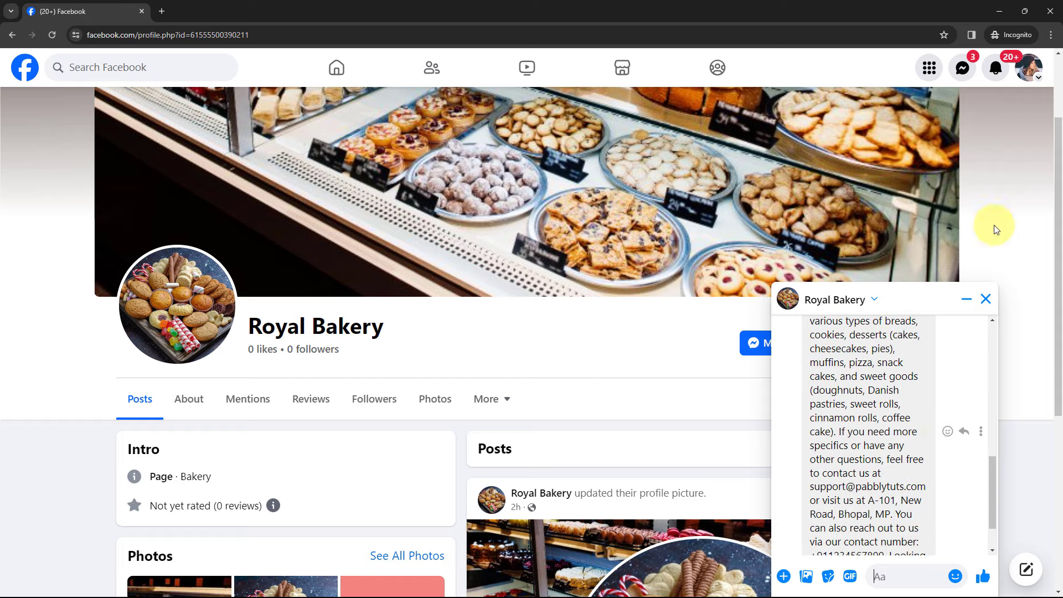
Leave the customer's window, view the Royal Bakery page from its admin account and return to the Pabbly Connect workflow
left_click(999, 13)
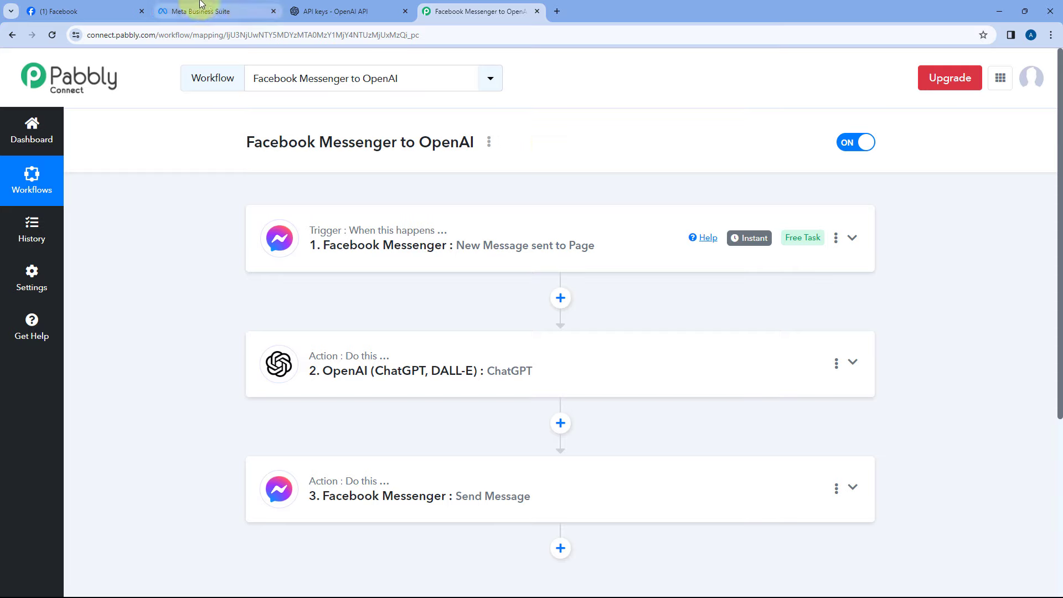
left_click(83, 11)
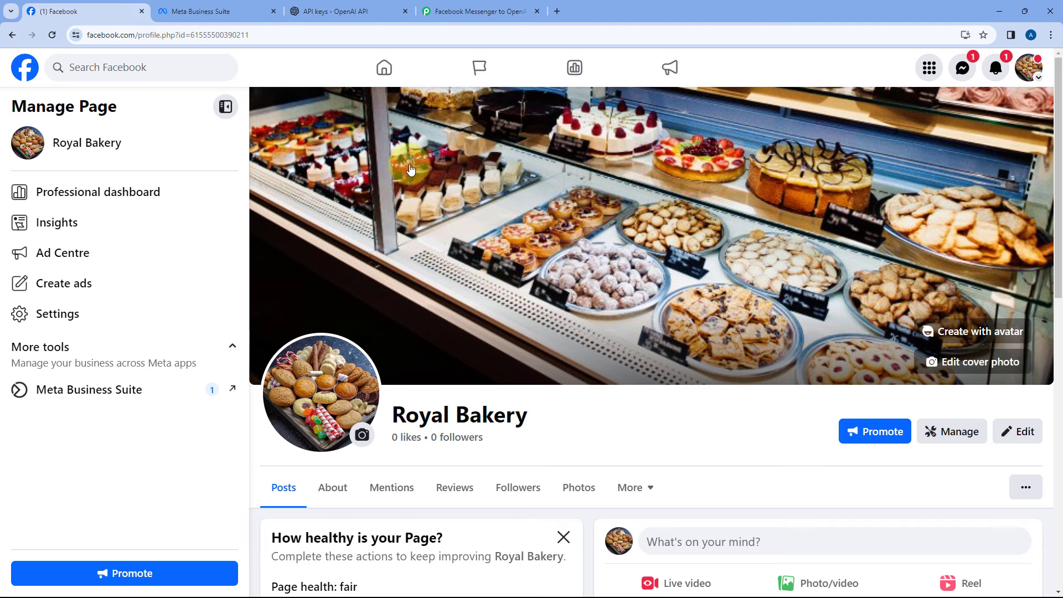
left_click(487, 9)
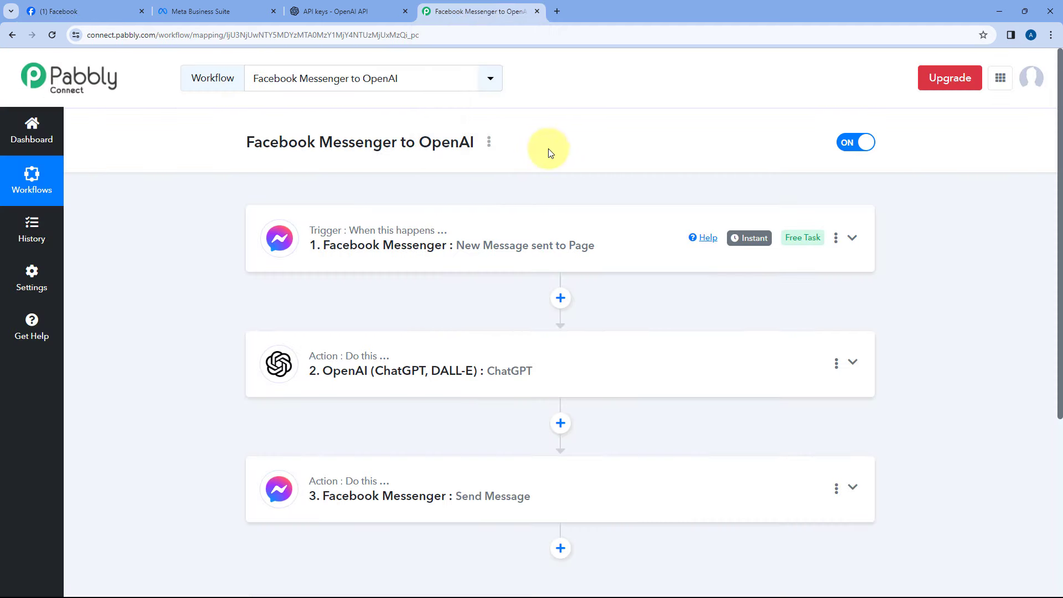